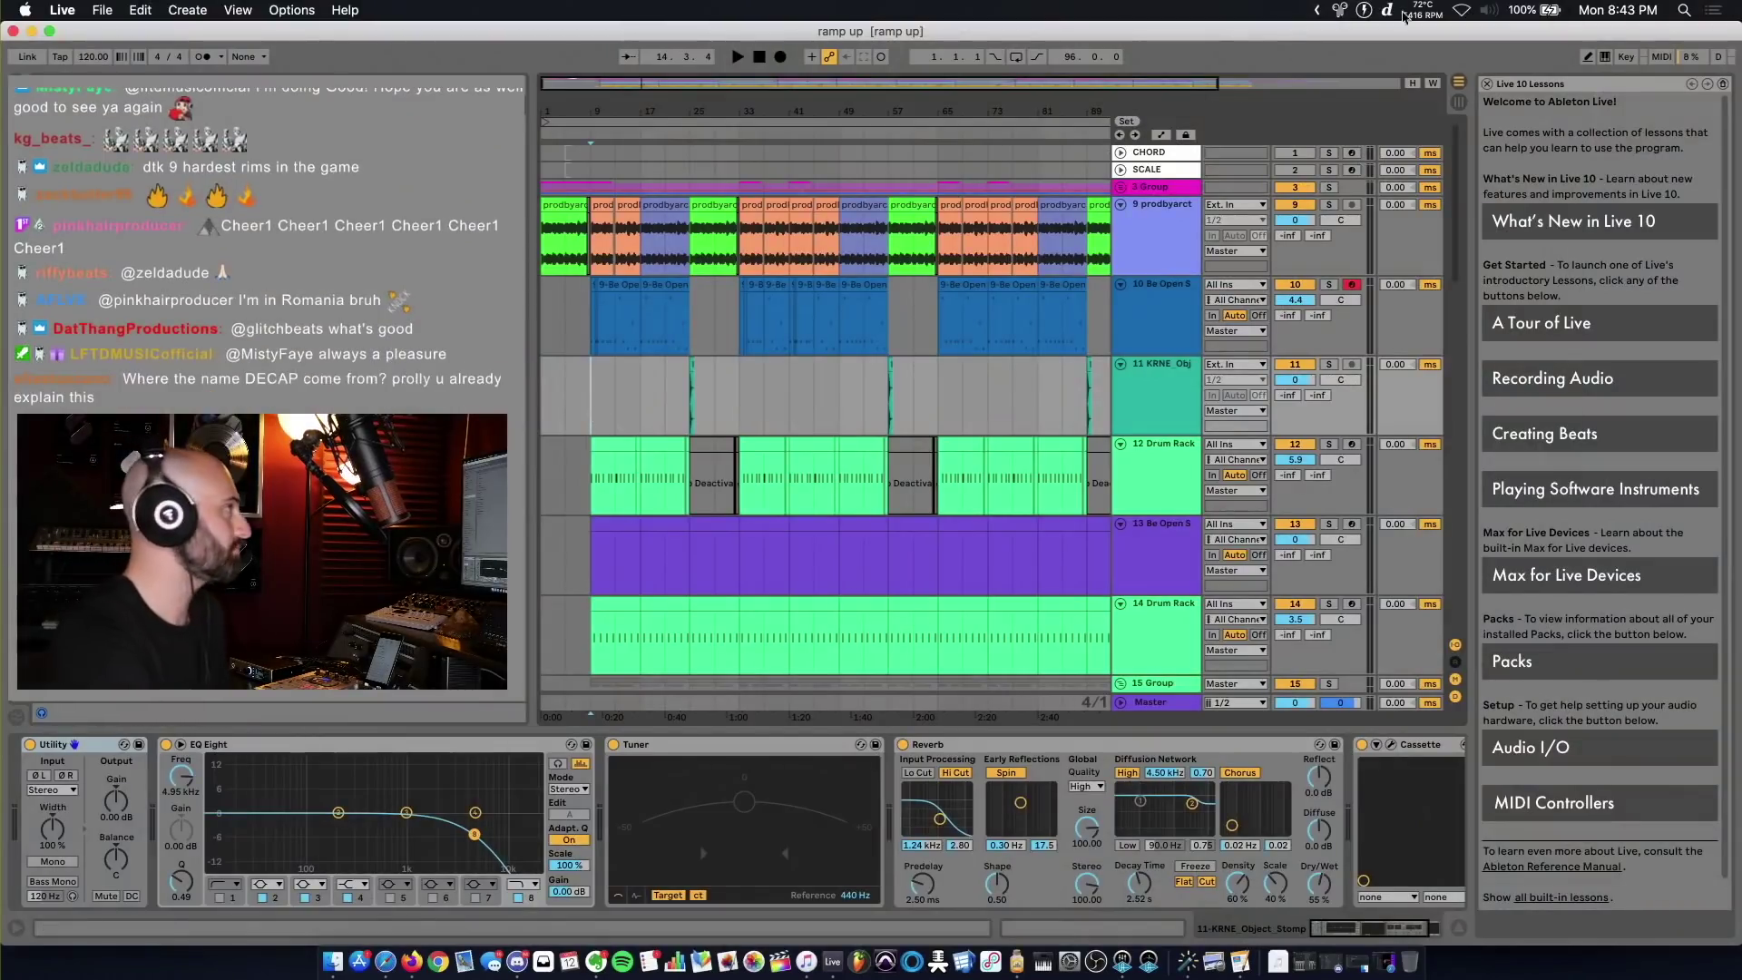
# Step: Close the Live 10 Lessons help, zoom the arrangement and expand the 3 Group
pyautogui.click(1487, 84)
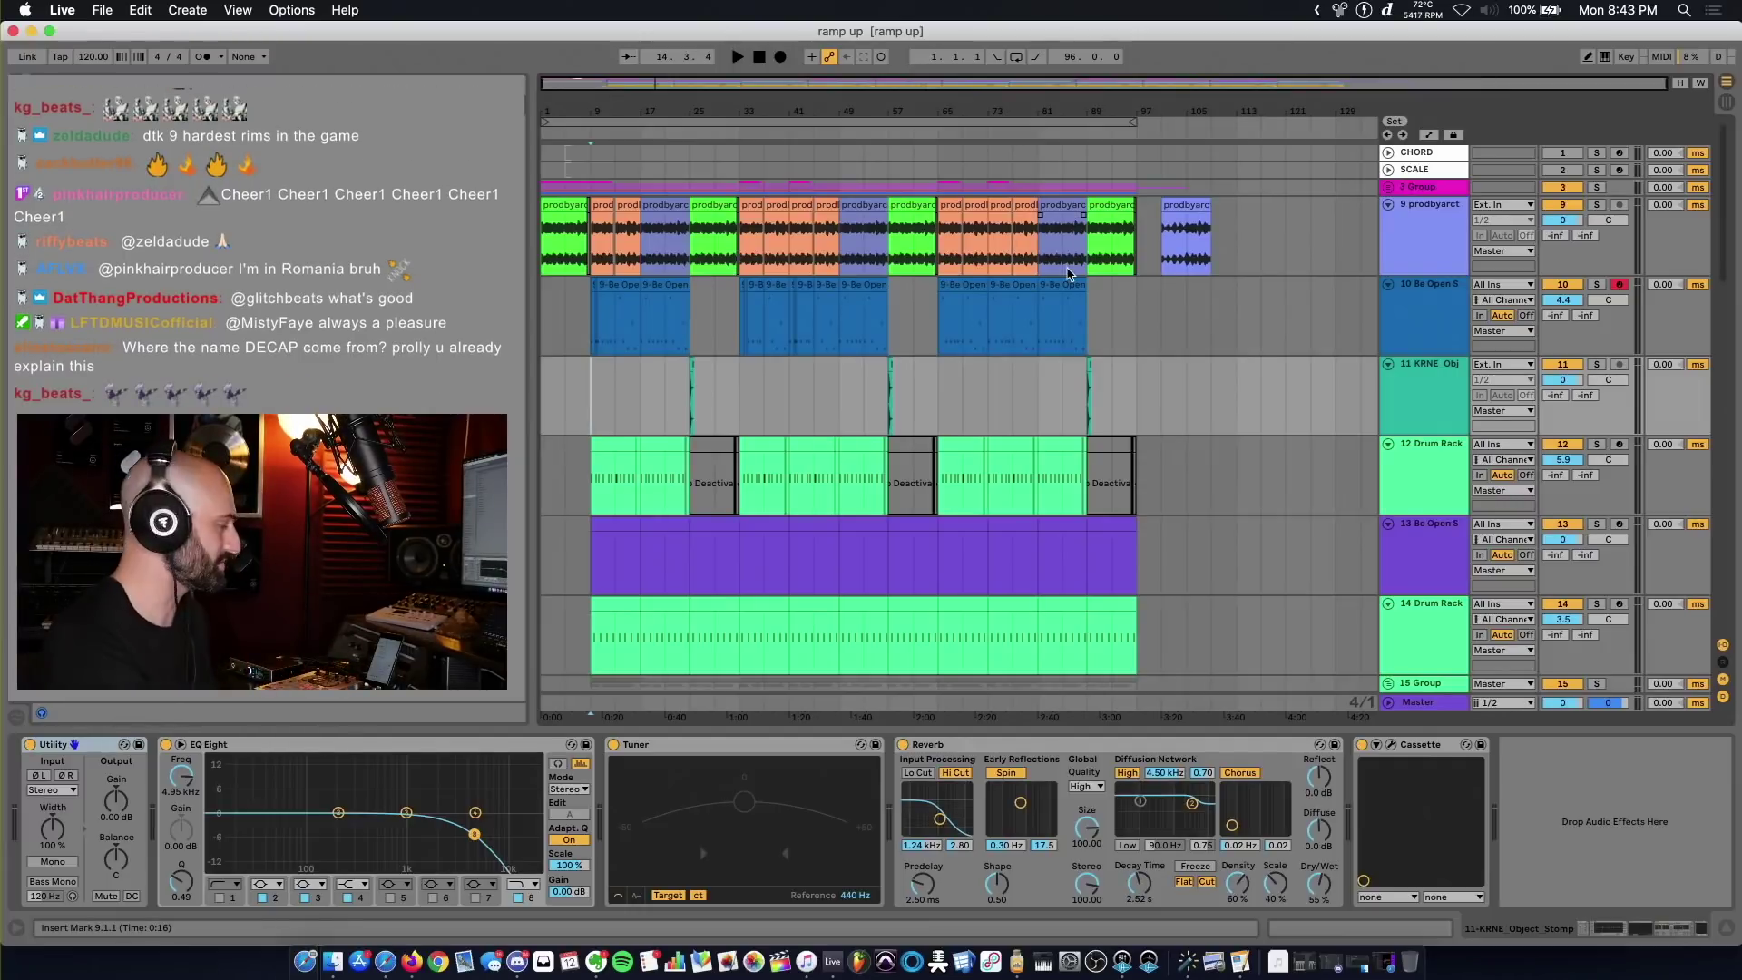
pyautogui.scroll(5, 947, 150)
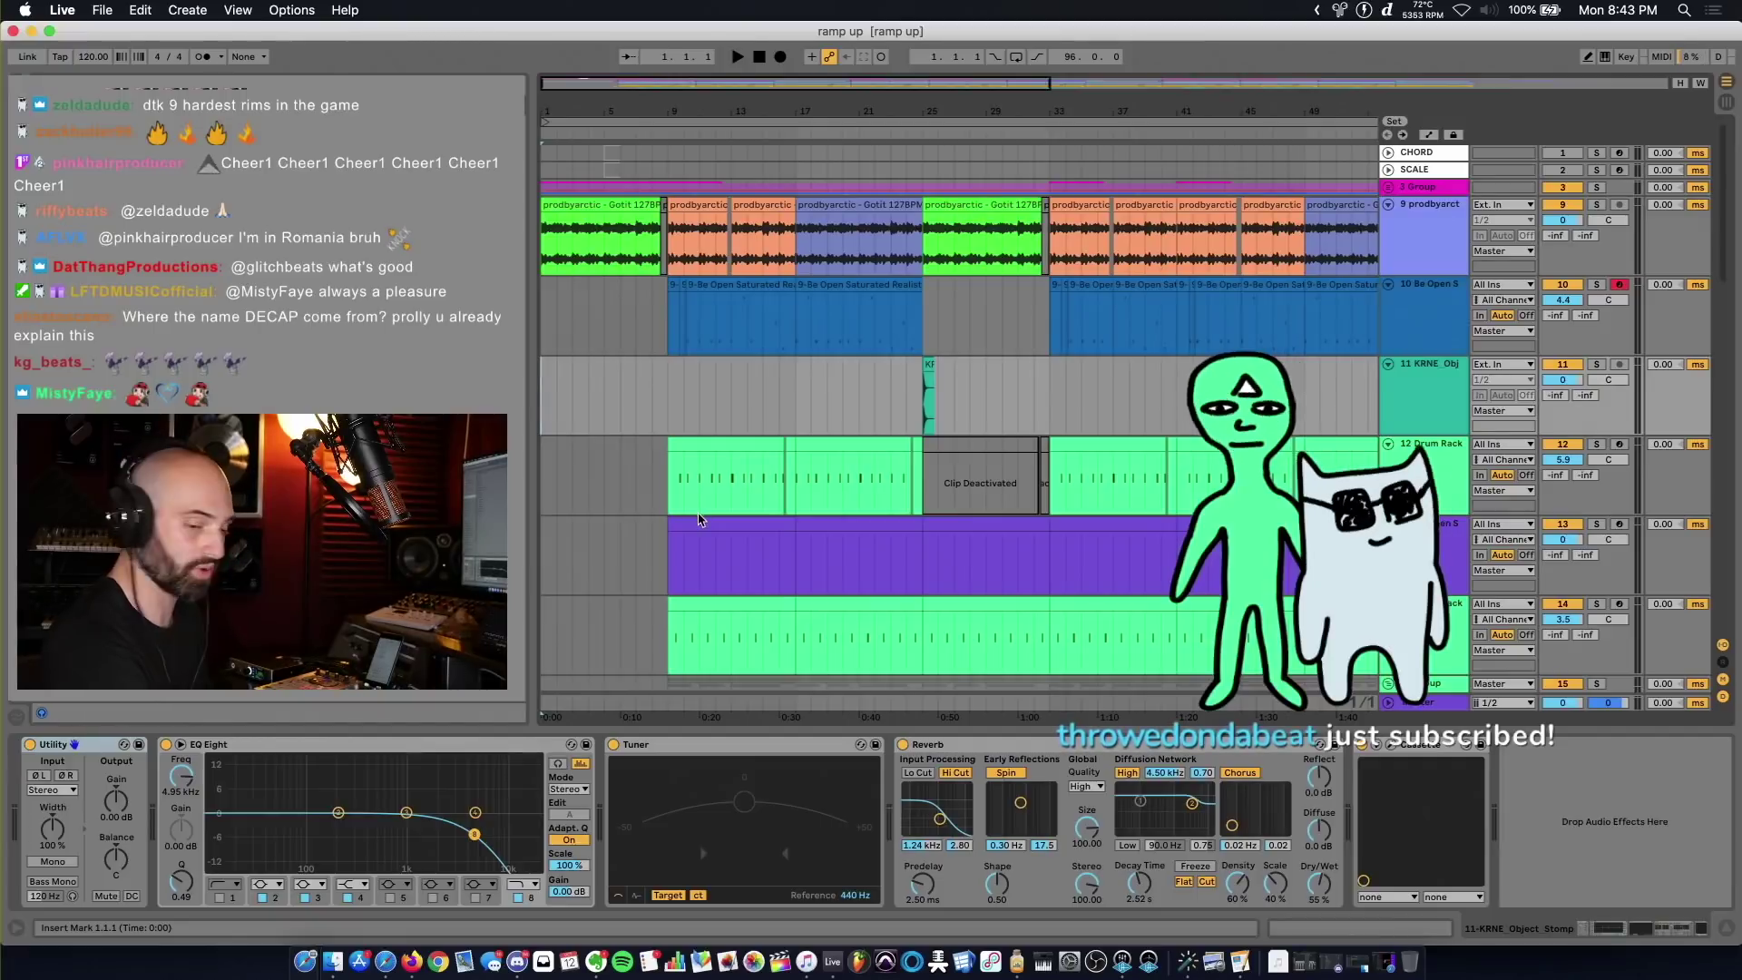
pyautogui.click(1389, 188)
# Step: Select tracks 9, 10 and 11 to inspect their device chains
pyautogui.scroll(-8, 998, 386)
pyautogui.click(1426, 204)
pyautogui.scroll(1, 1426, 238)
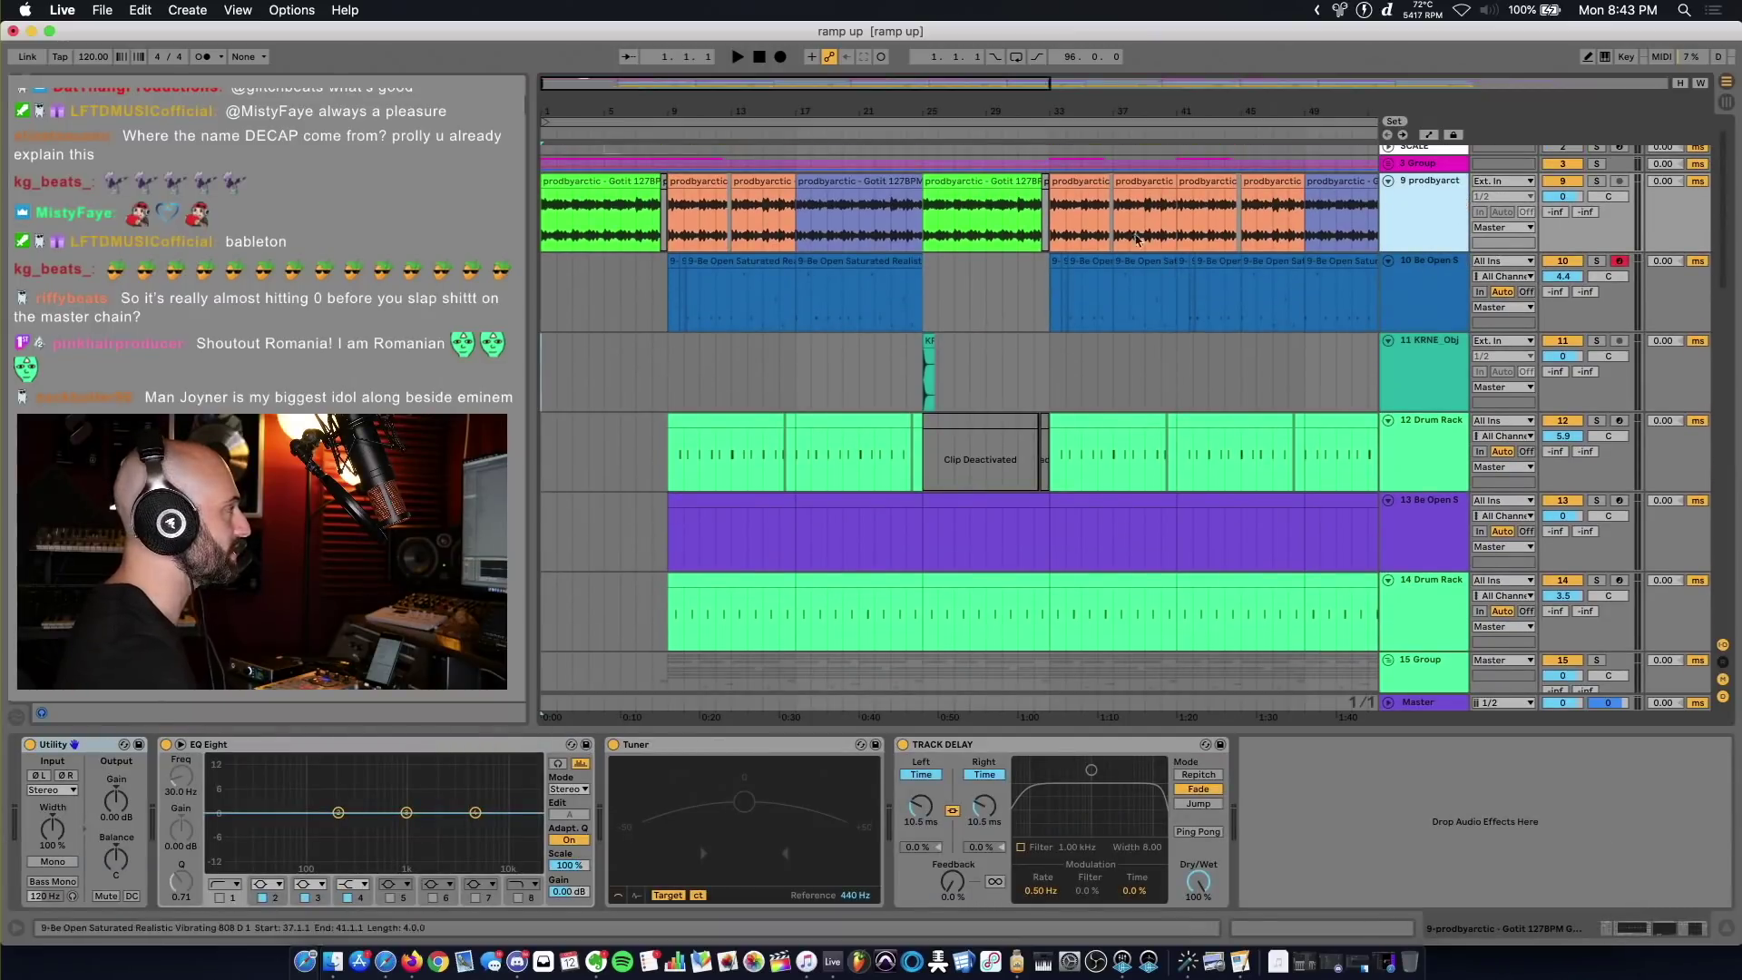
pyautogui.click(673, 325)
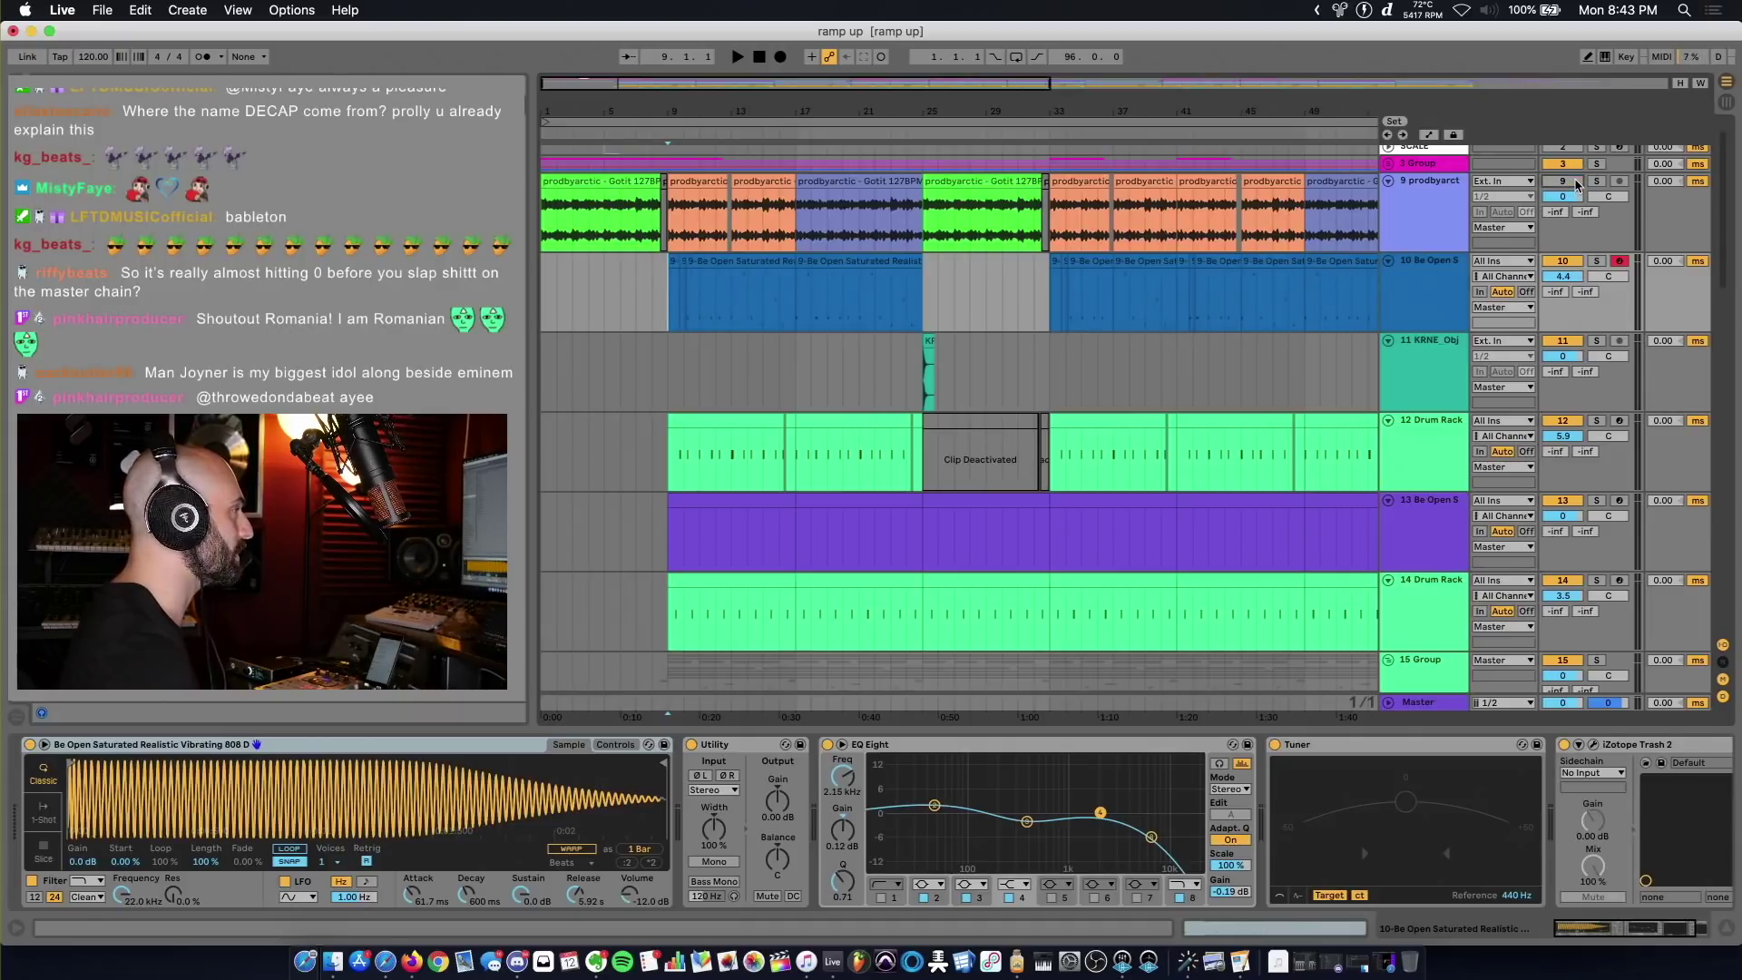
pyautogui.click(673, 380)
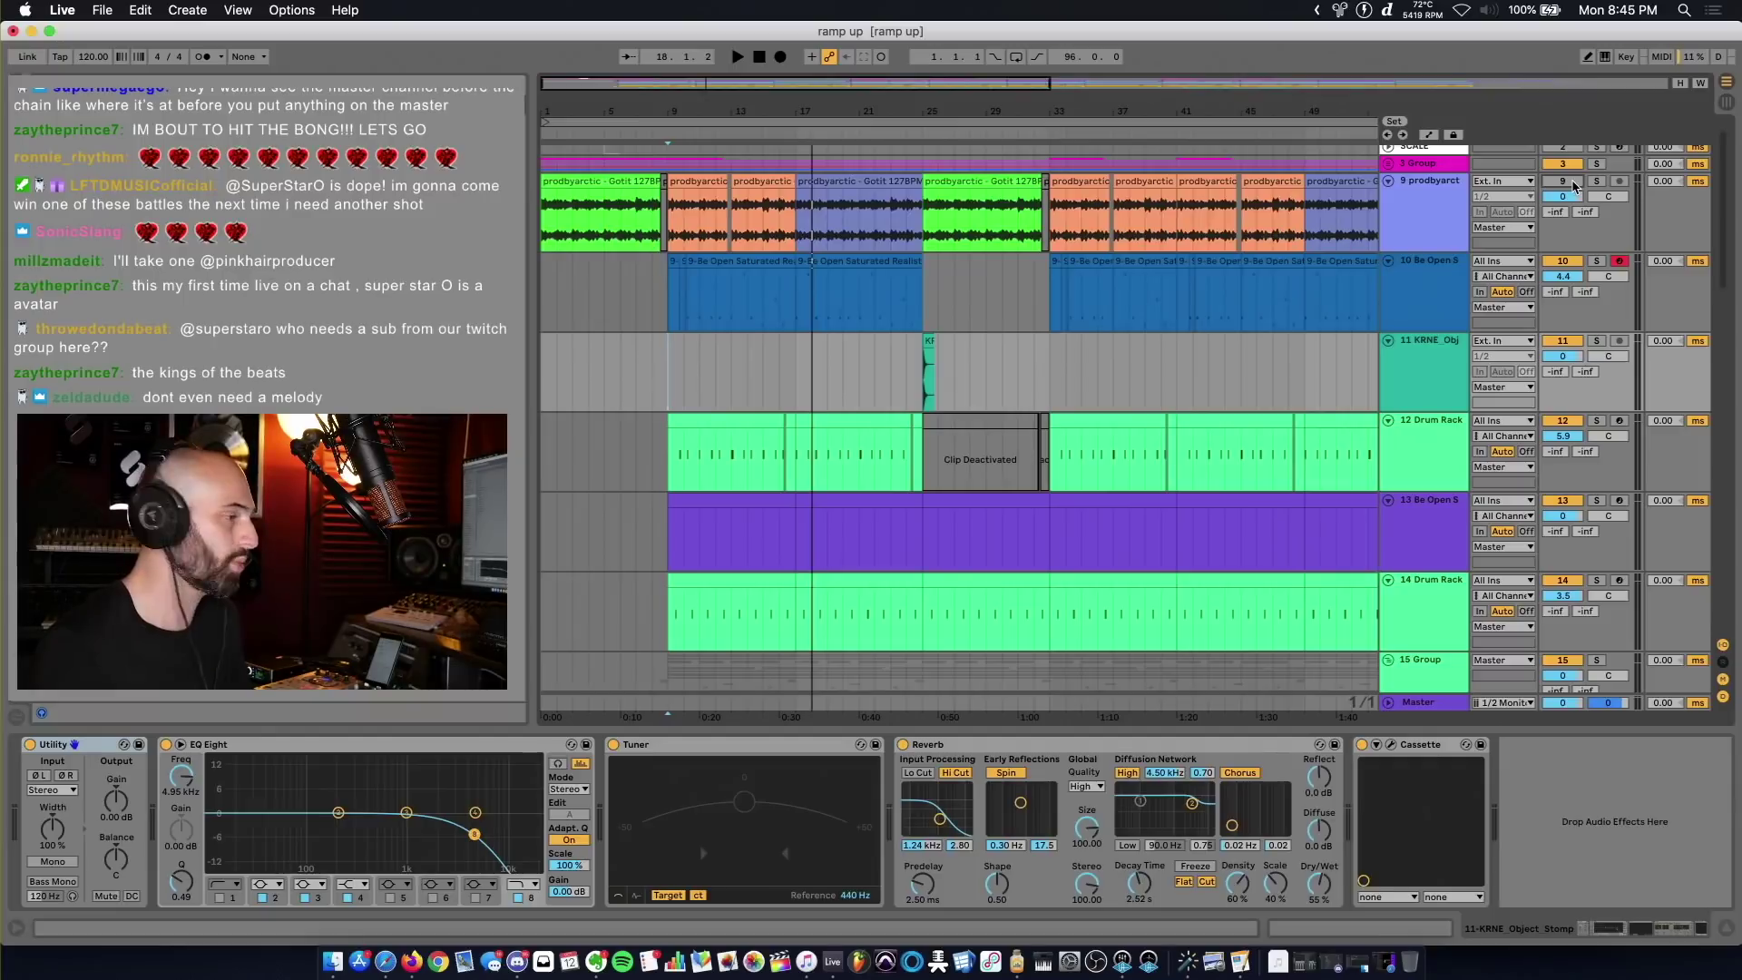
# Step: Check the 12 Drum Rack chain, then solo track 10's 808 and start playback
pyautogui.click(1452, 448)
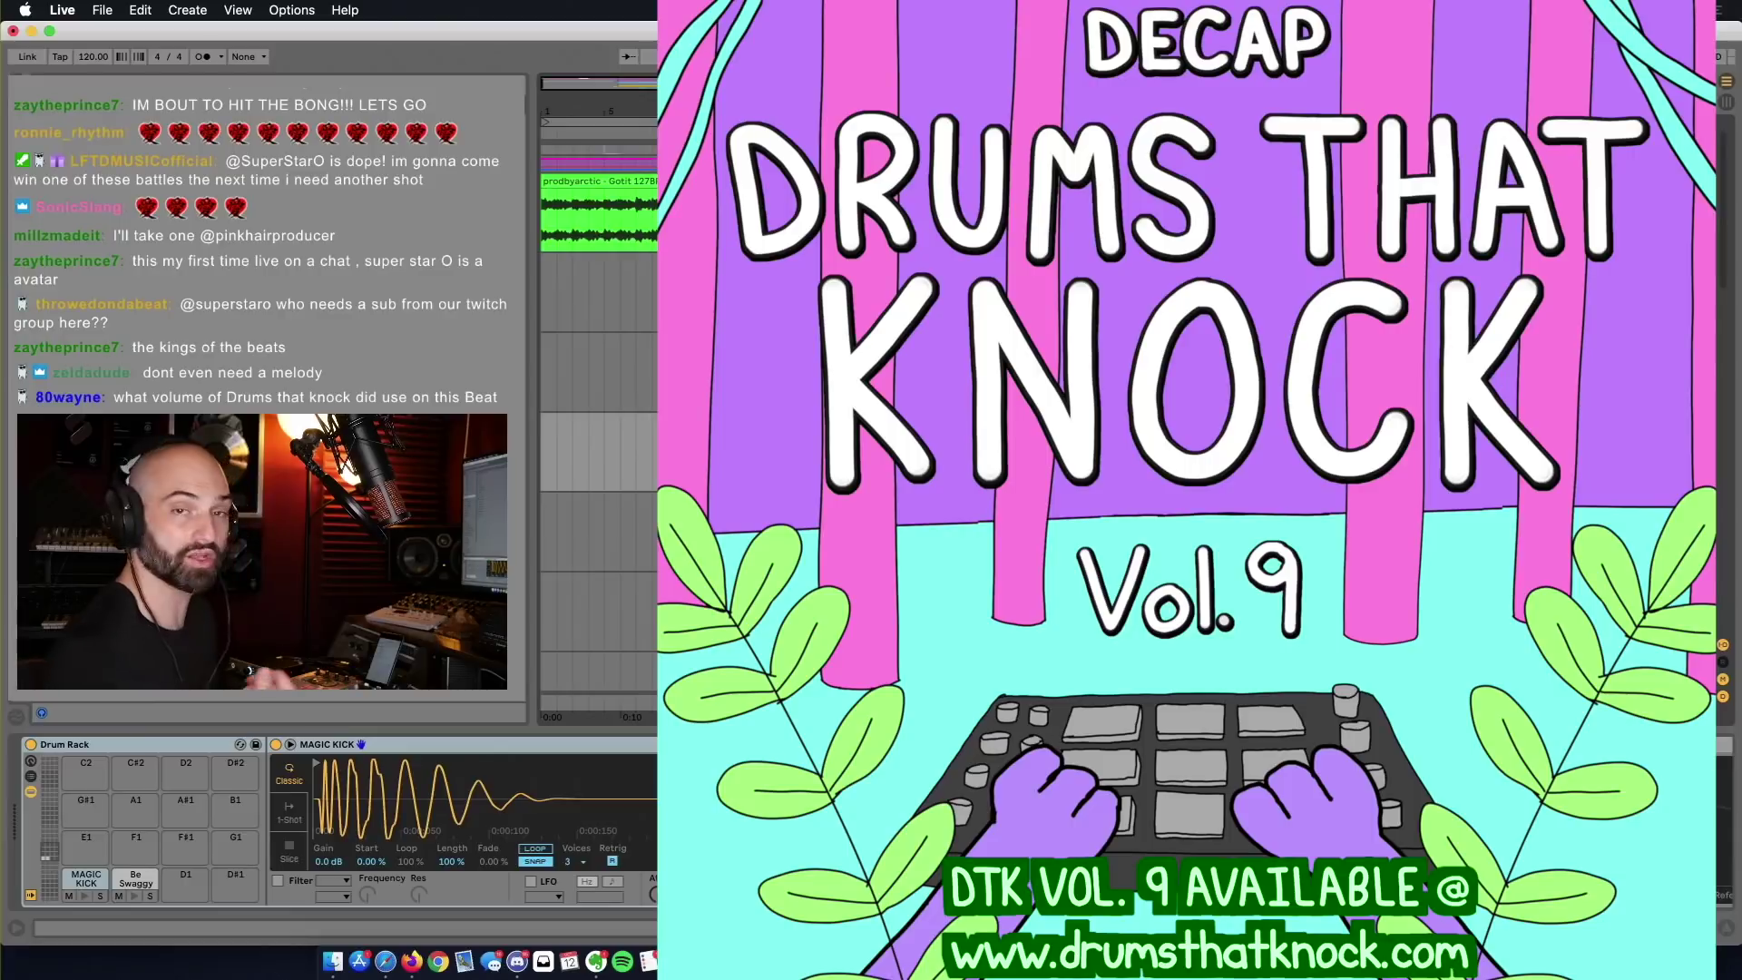
pyautogui.click(1437, 306)
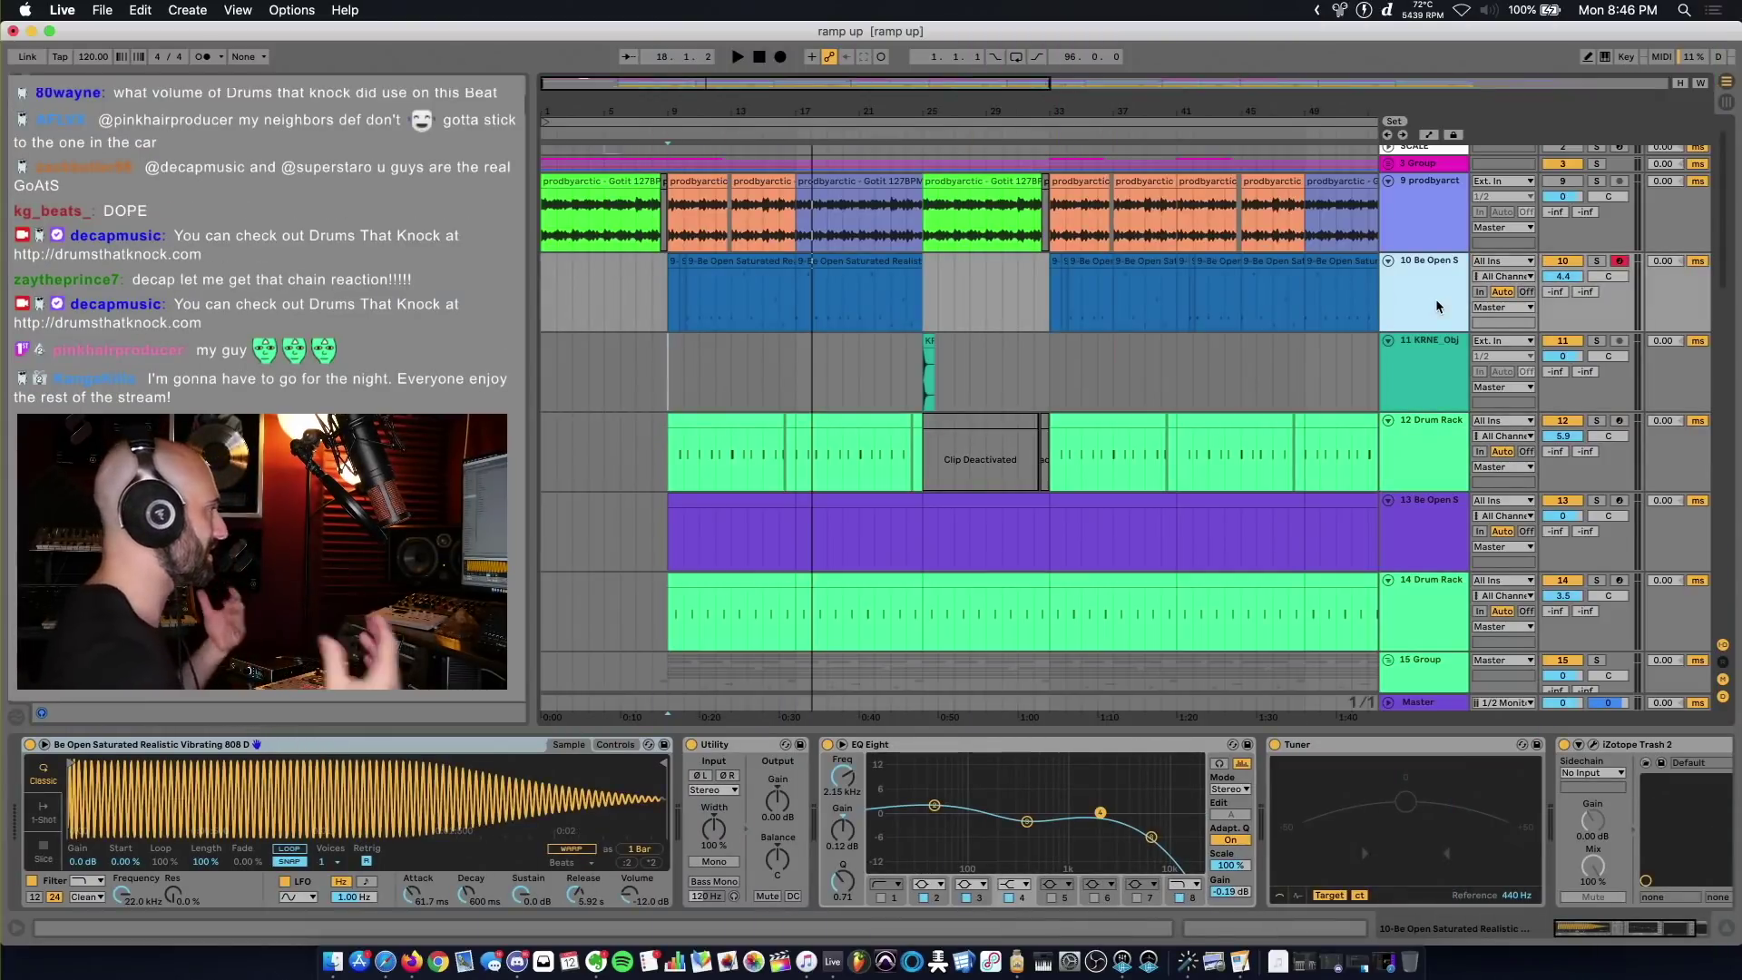
pyautogui.click(1596, 262)
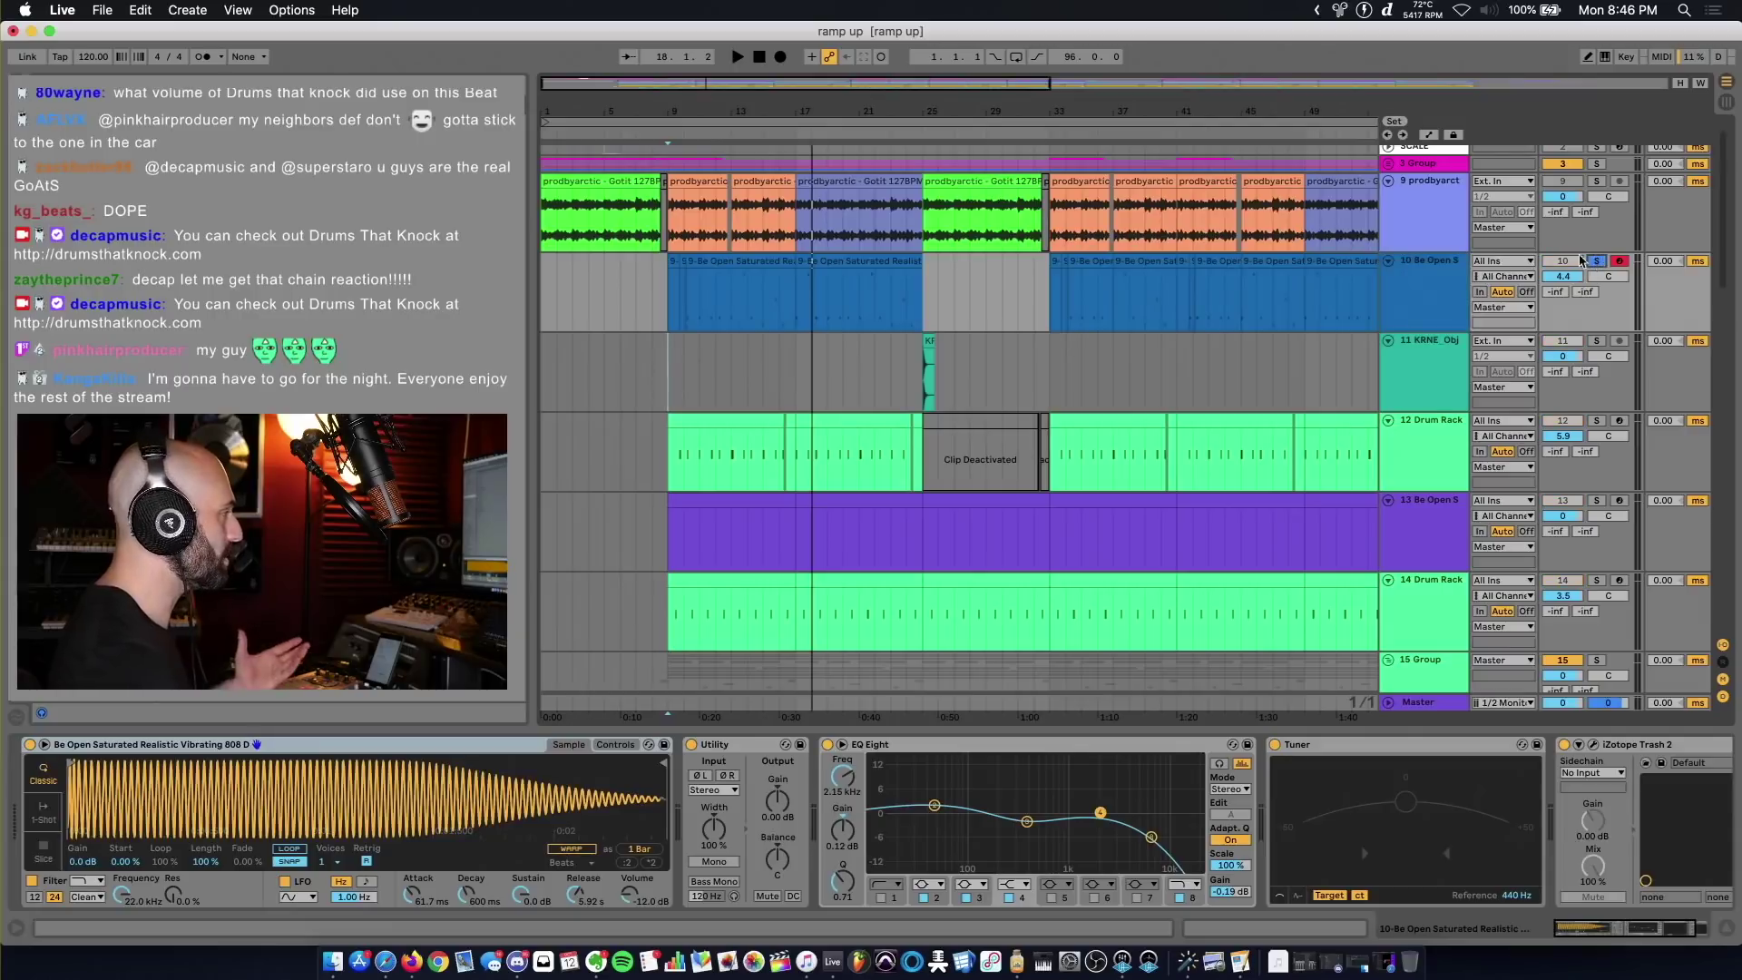
pyautogui.press('space')
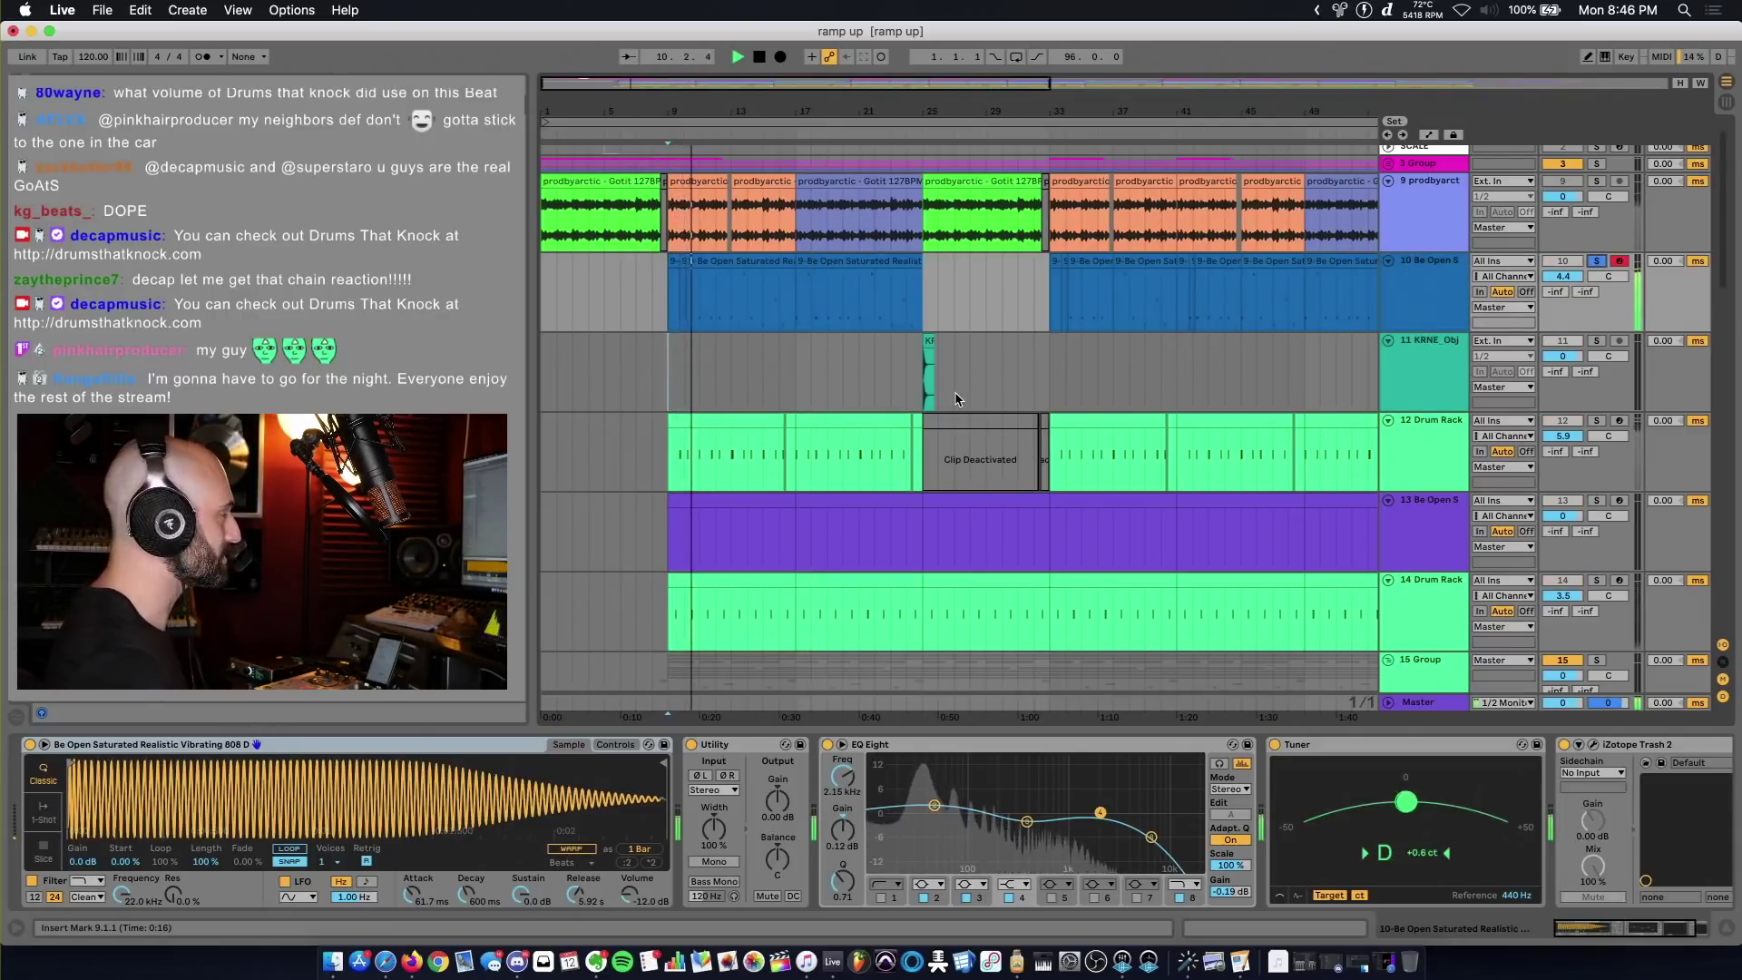
# Step: Solo the 12 Drum Rack track, view its devices, then unsolo it
pyautogui.click(1597, 422)
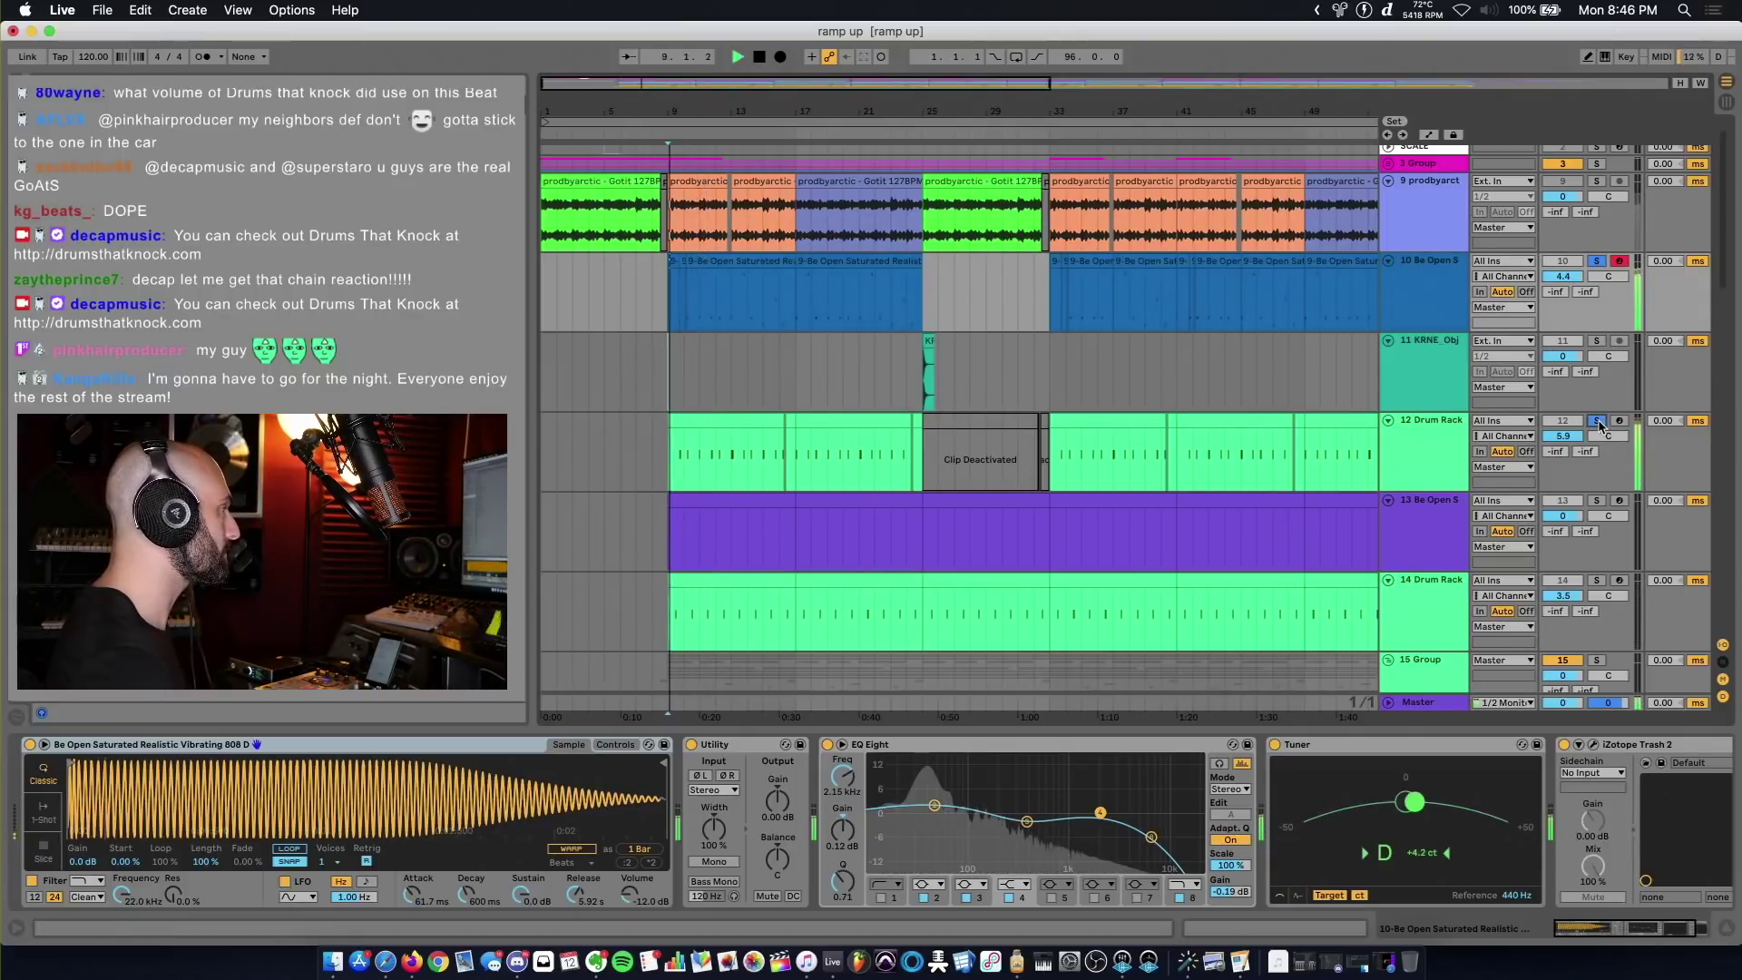
pyautogui.click(1422, 462)
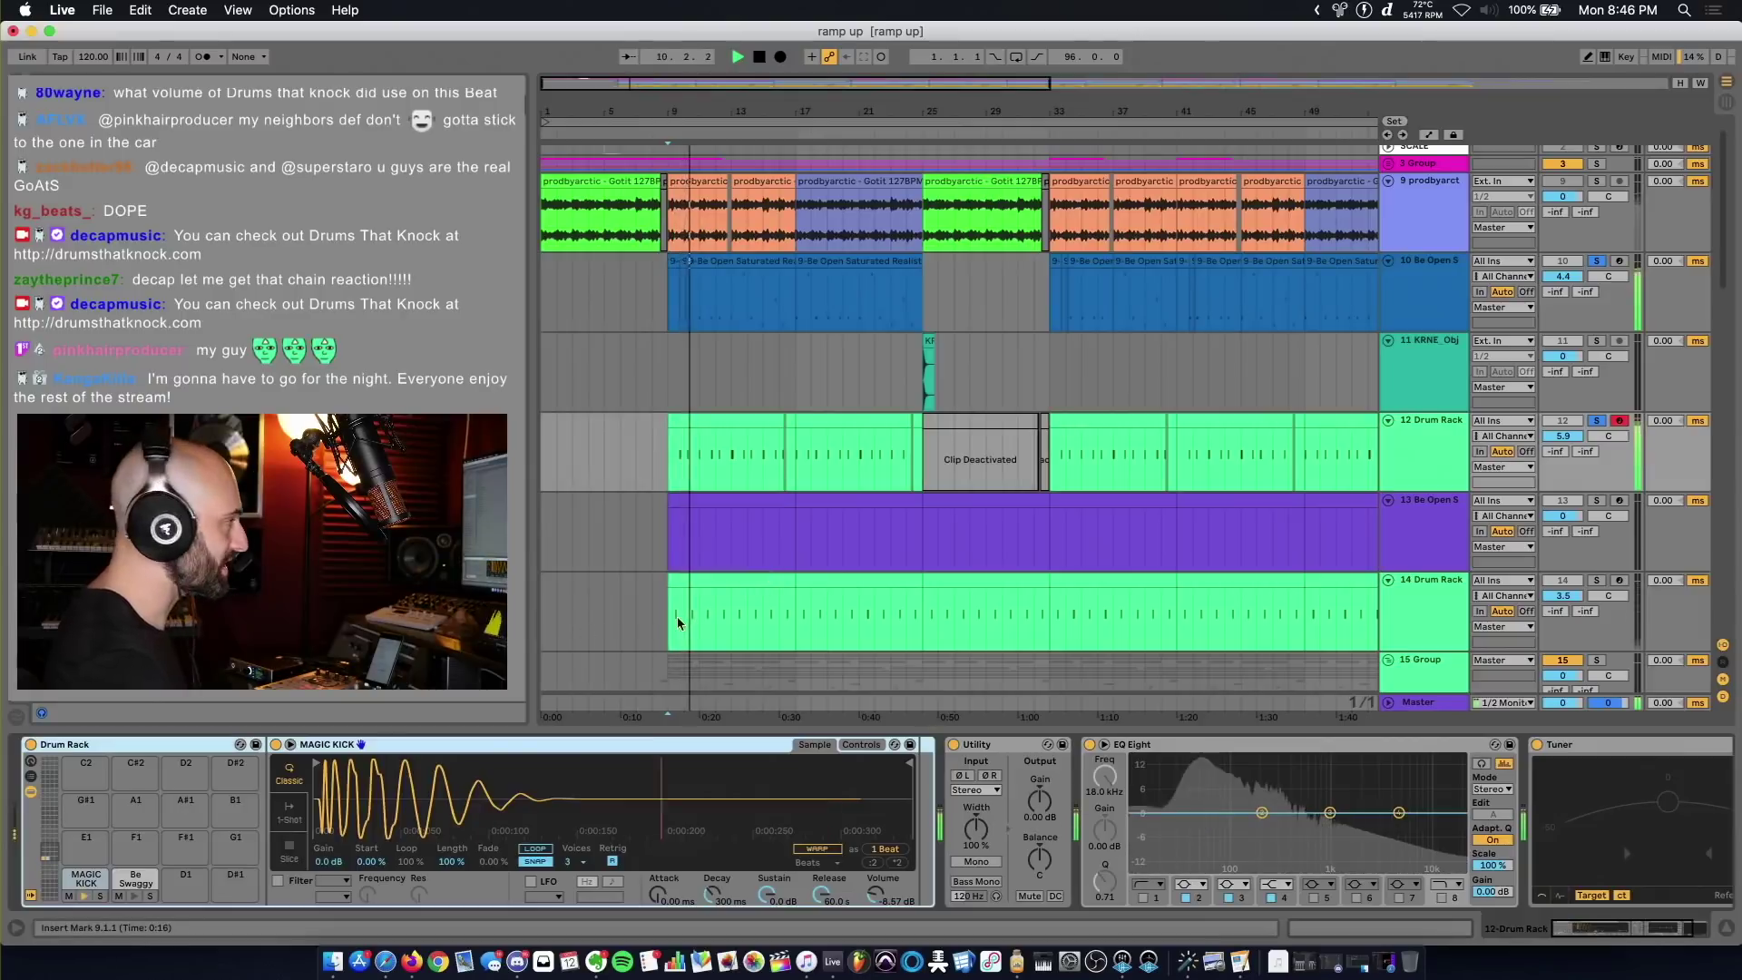
pyautogui.click(1597, 501)
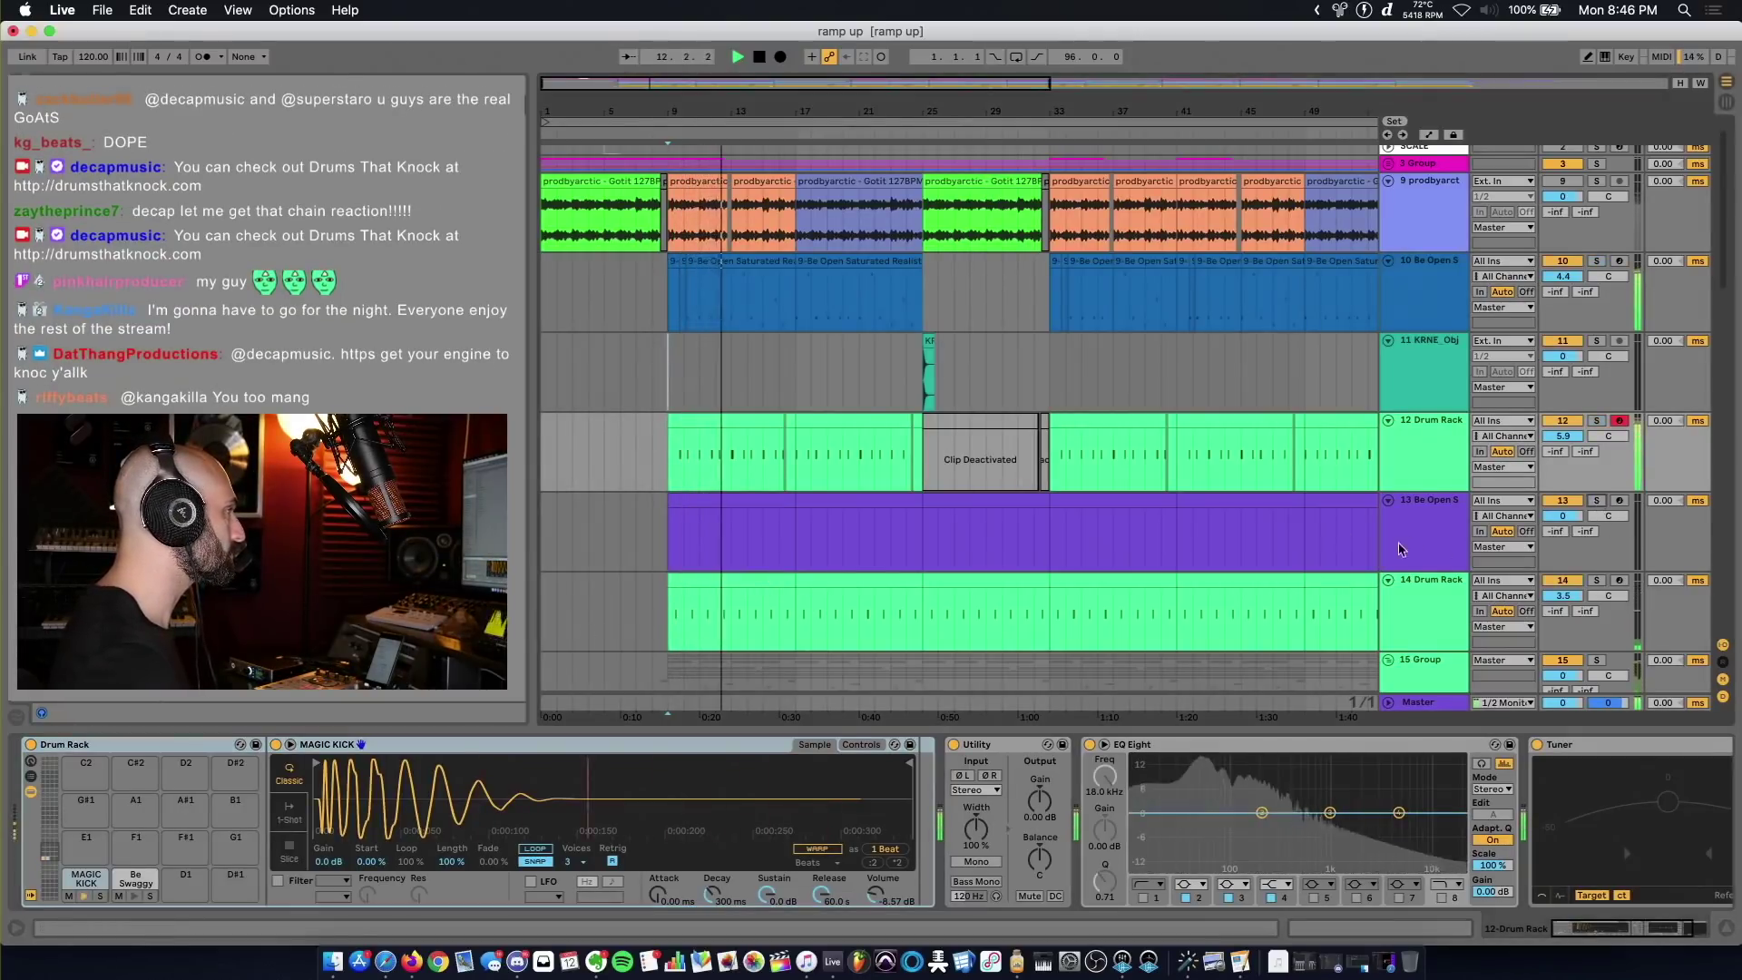
pyautogui.scroll(-3, 1604, 454)
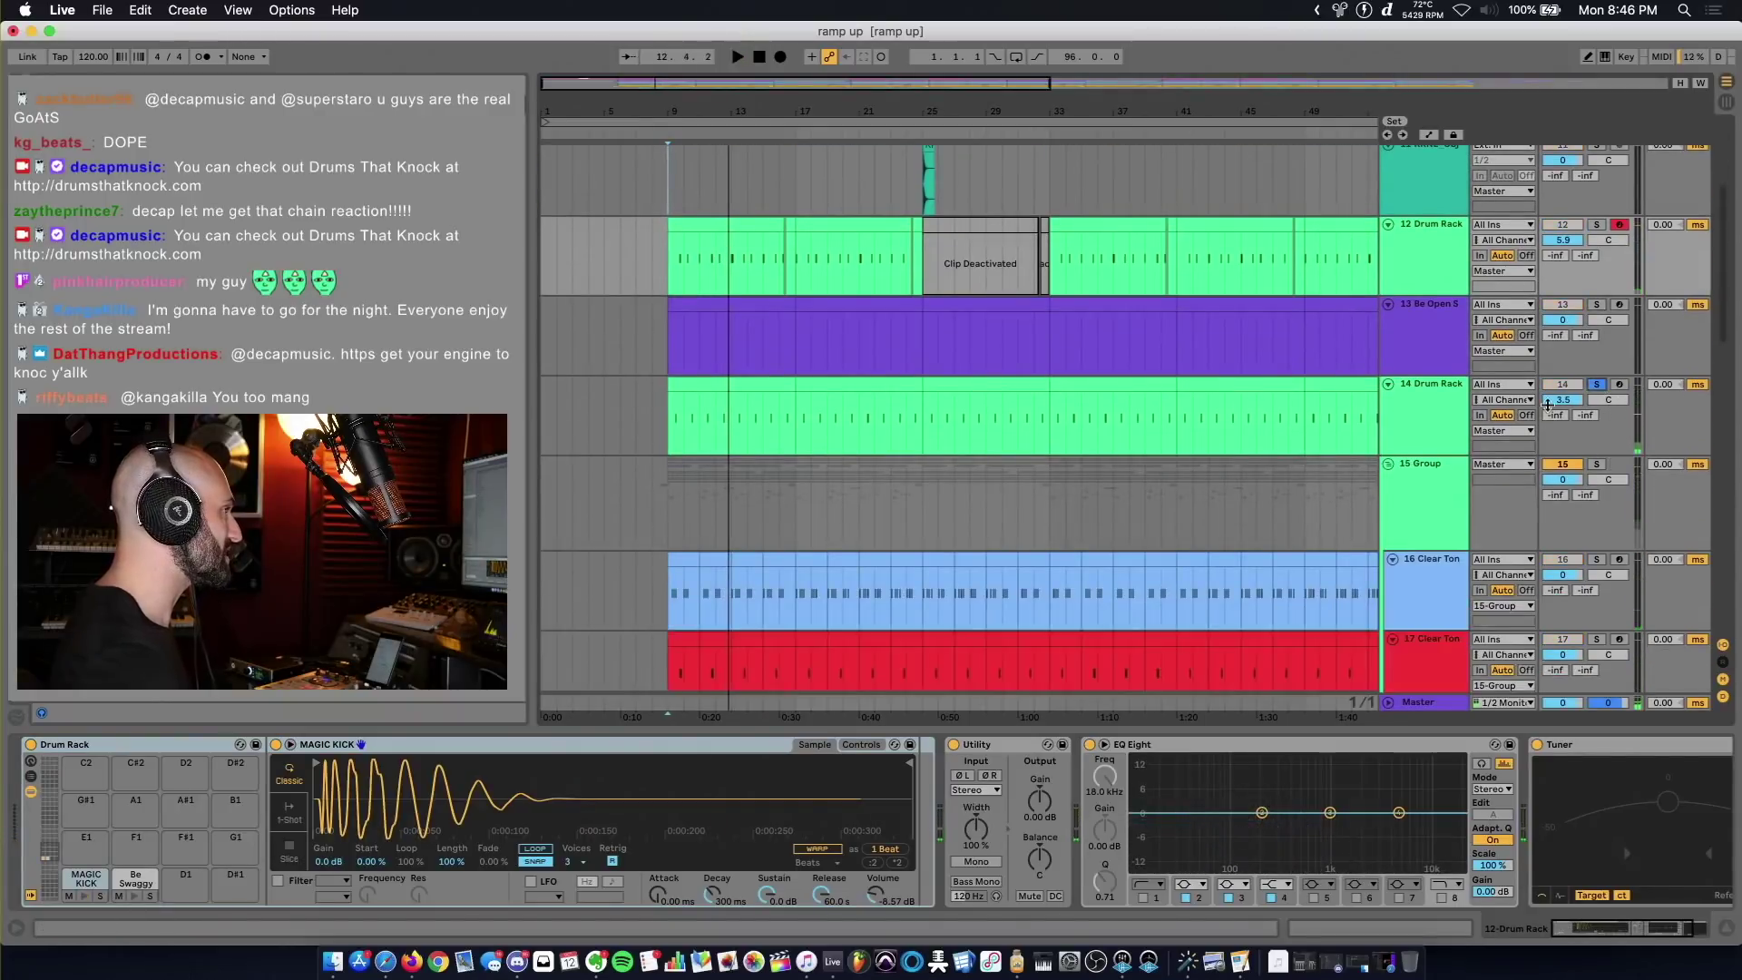
# Step: Select the 14 Drum Rack track, clear its solo, and play the beat from bar 9
pyautogui.click(1427, 433)
pyautogui.click(1597, 384)
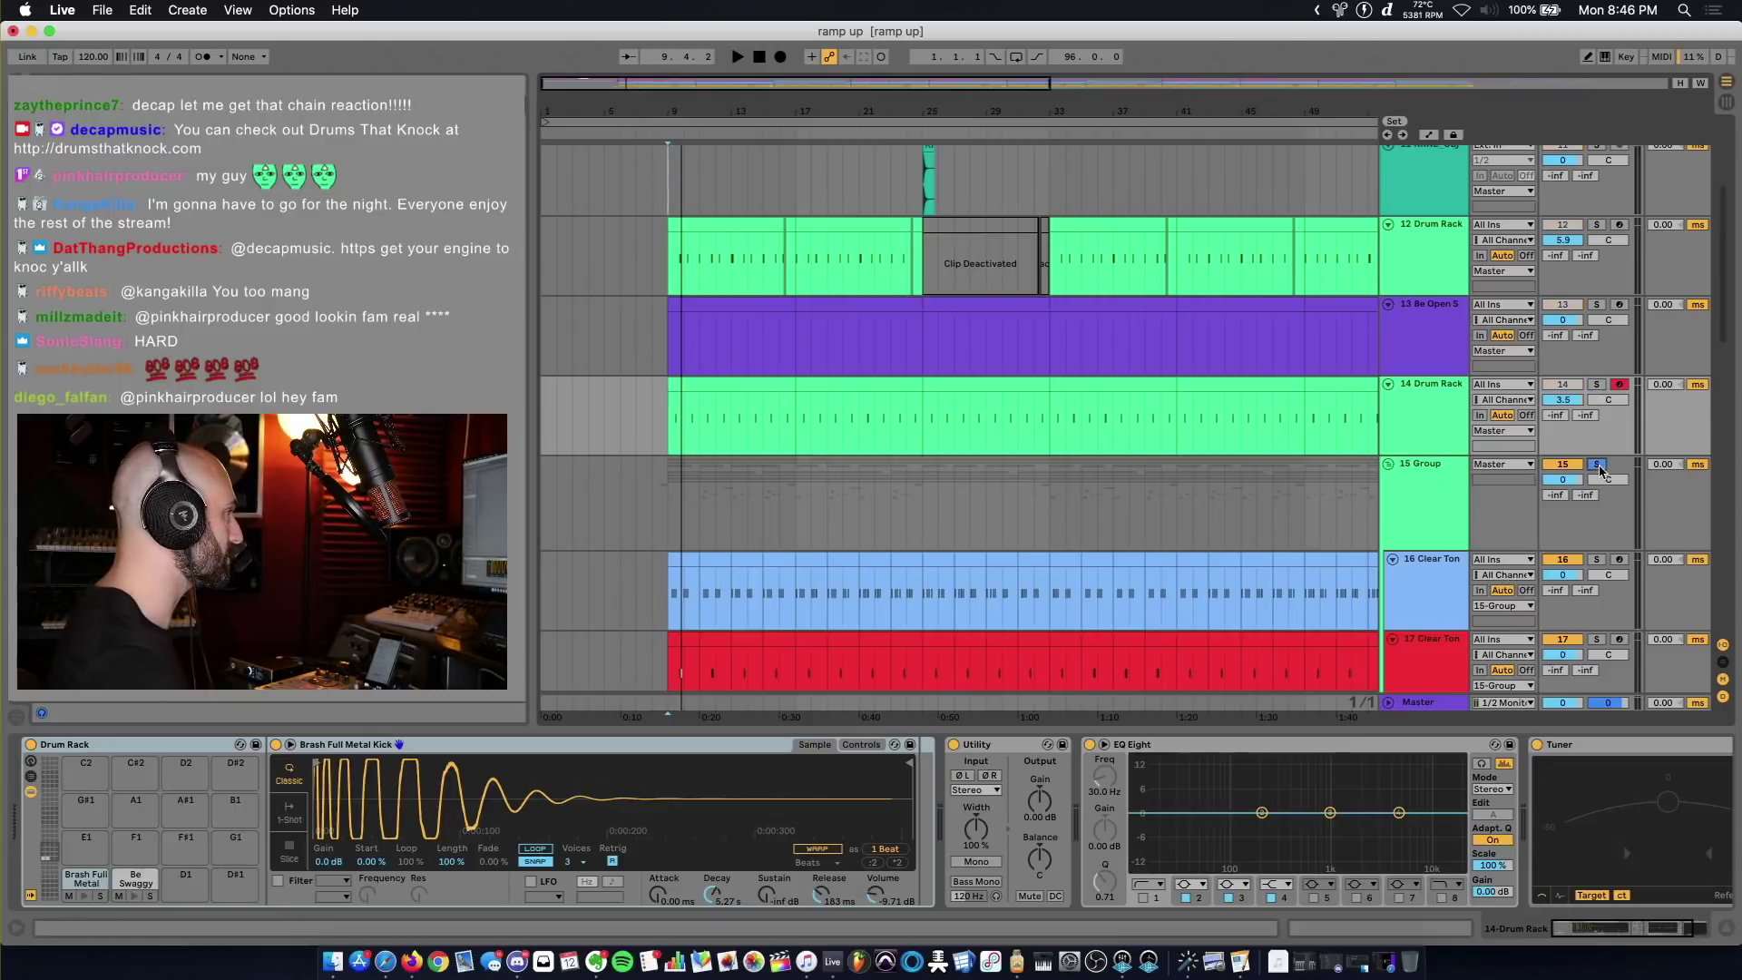
pyautogui.press('space')
pyautogui.scroll(-5, 1504, 493)
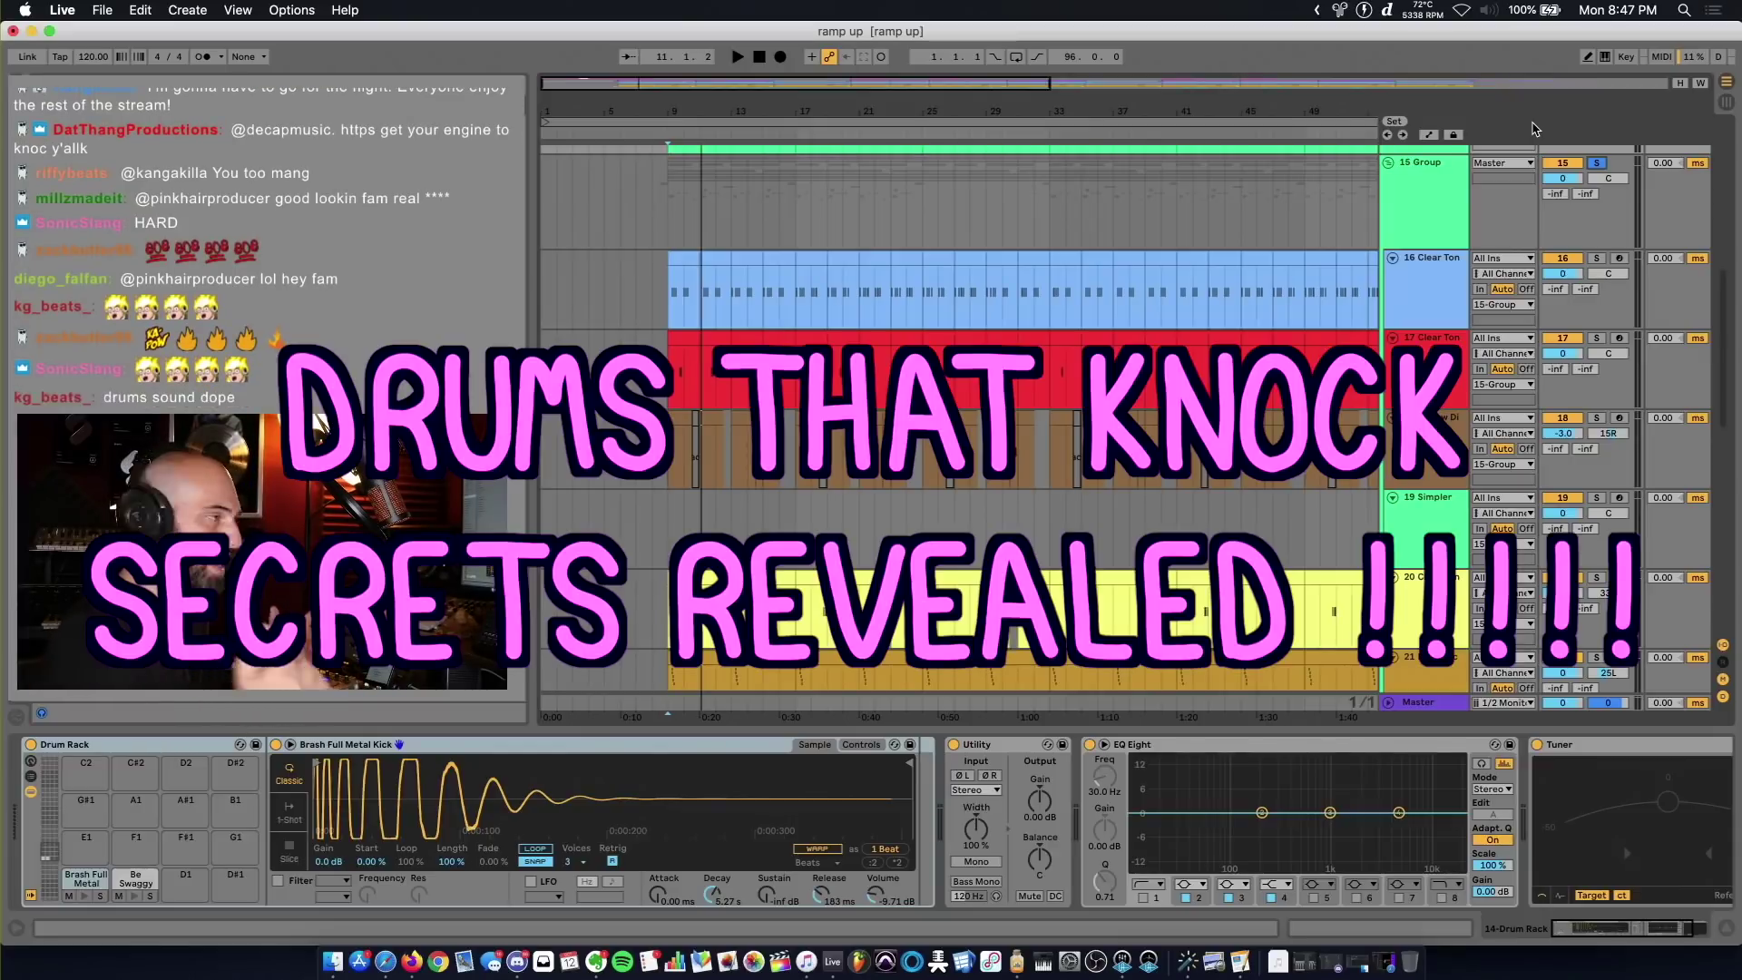
pyautogui.press('space')
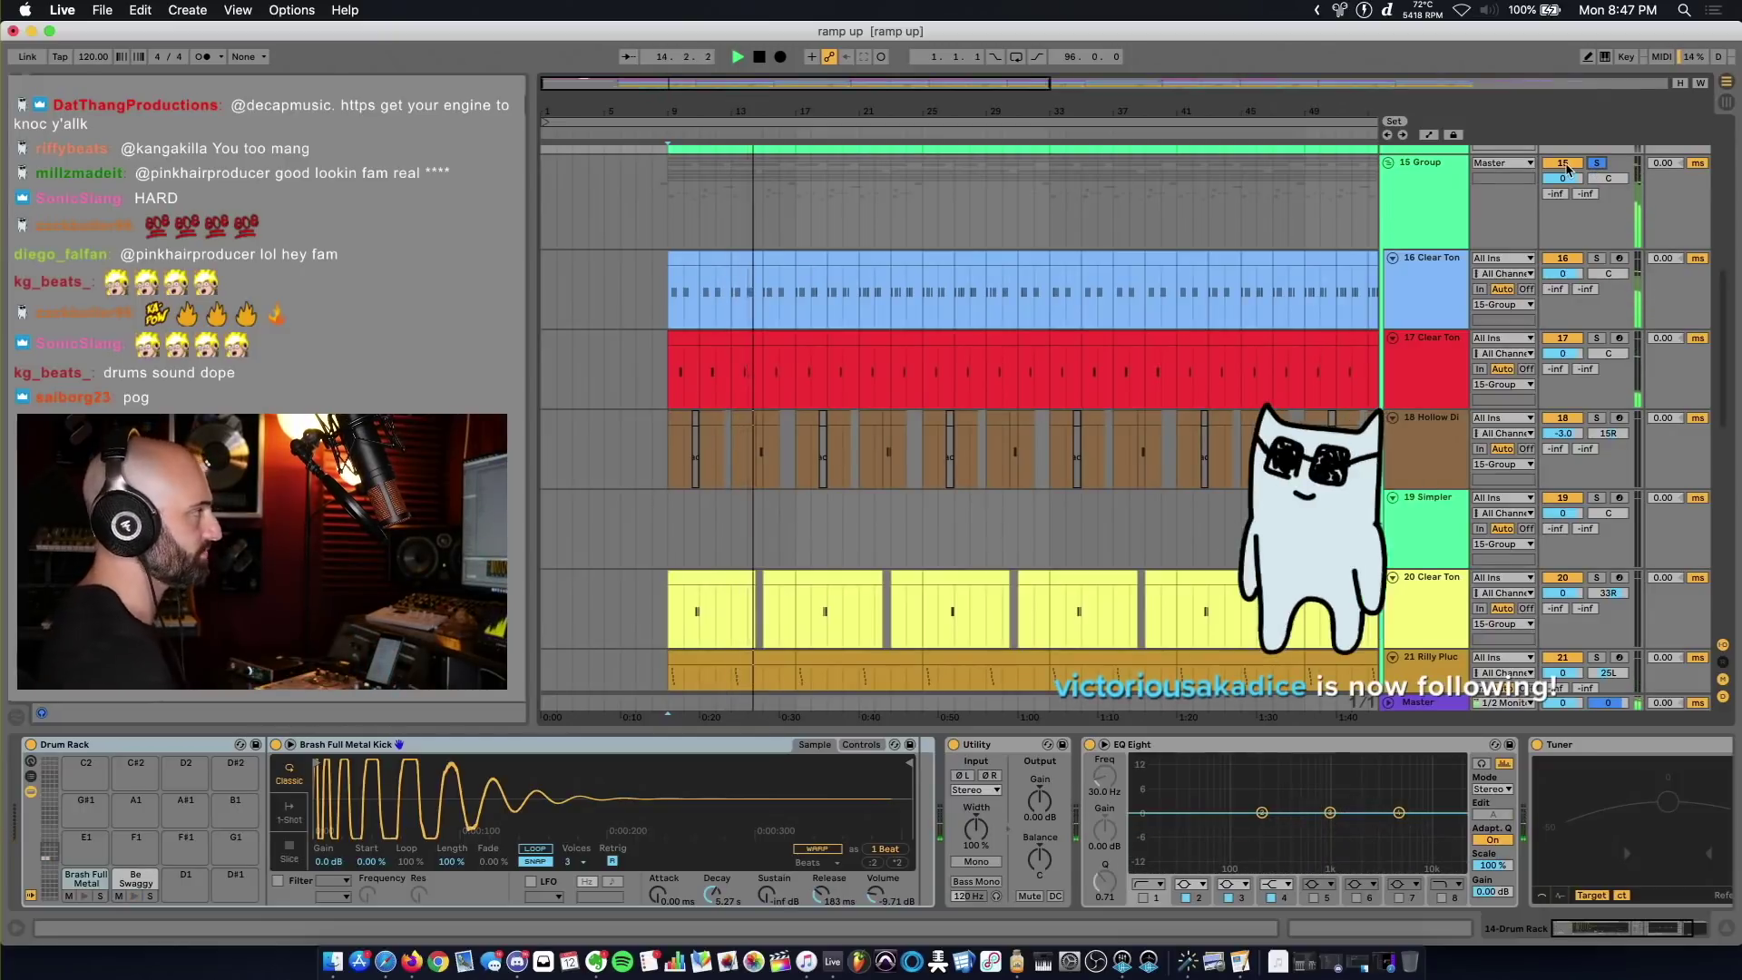
pyautogui.scroll(-2, 1309, 284)
pyautogui.scroll(-1, 1309, 284)
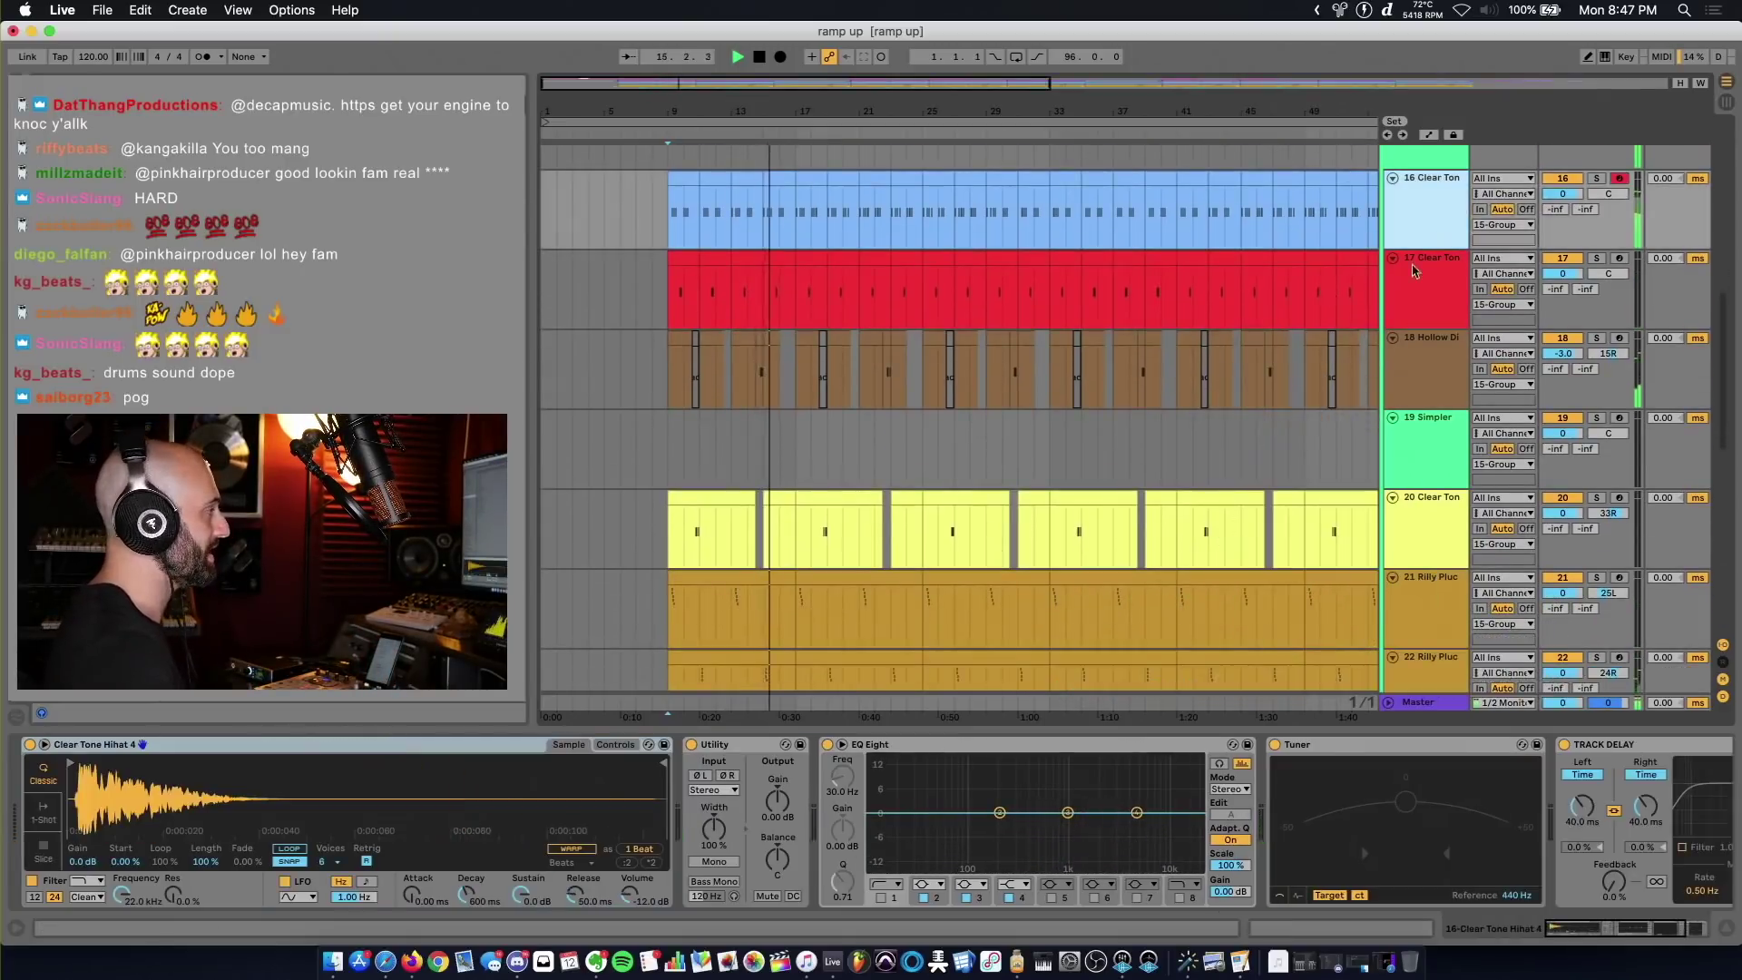
# Step: Step through the Clear Tone, Simpler and Rilly Pluck Hihat tracks down to Game Over while playing
pyautogui.click(1432, 177)
pyautogui.press('Down')
pyautogui.press('Down')
pyautogui.press('Down')
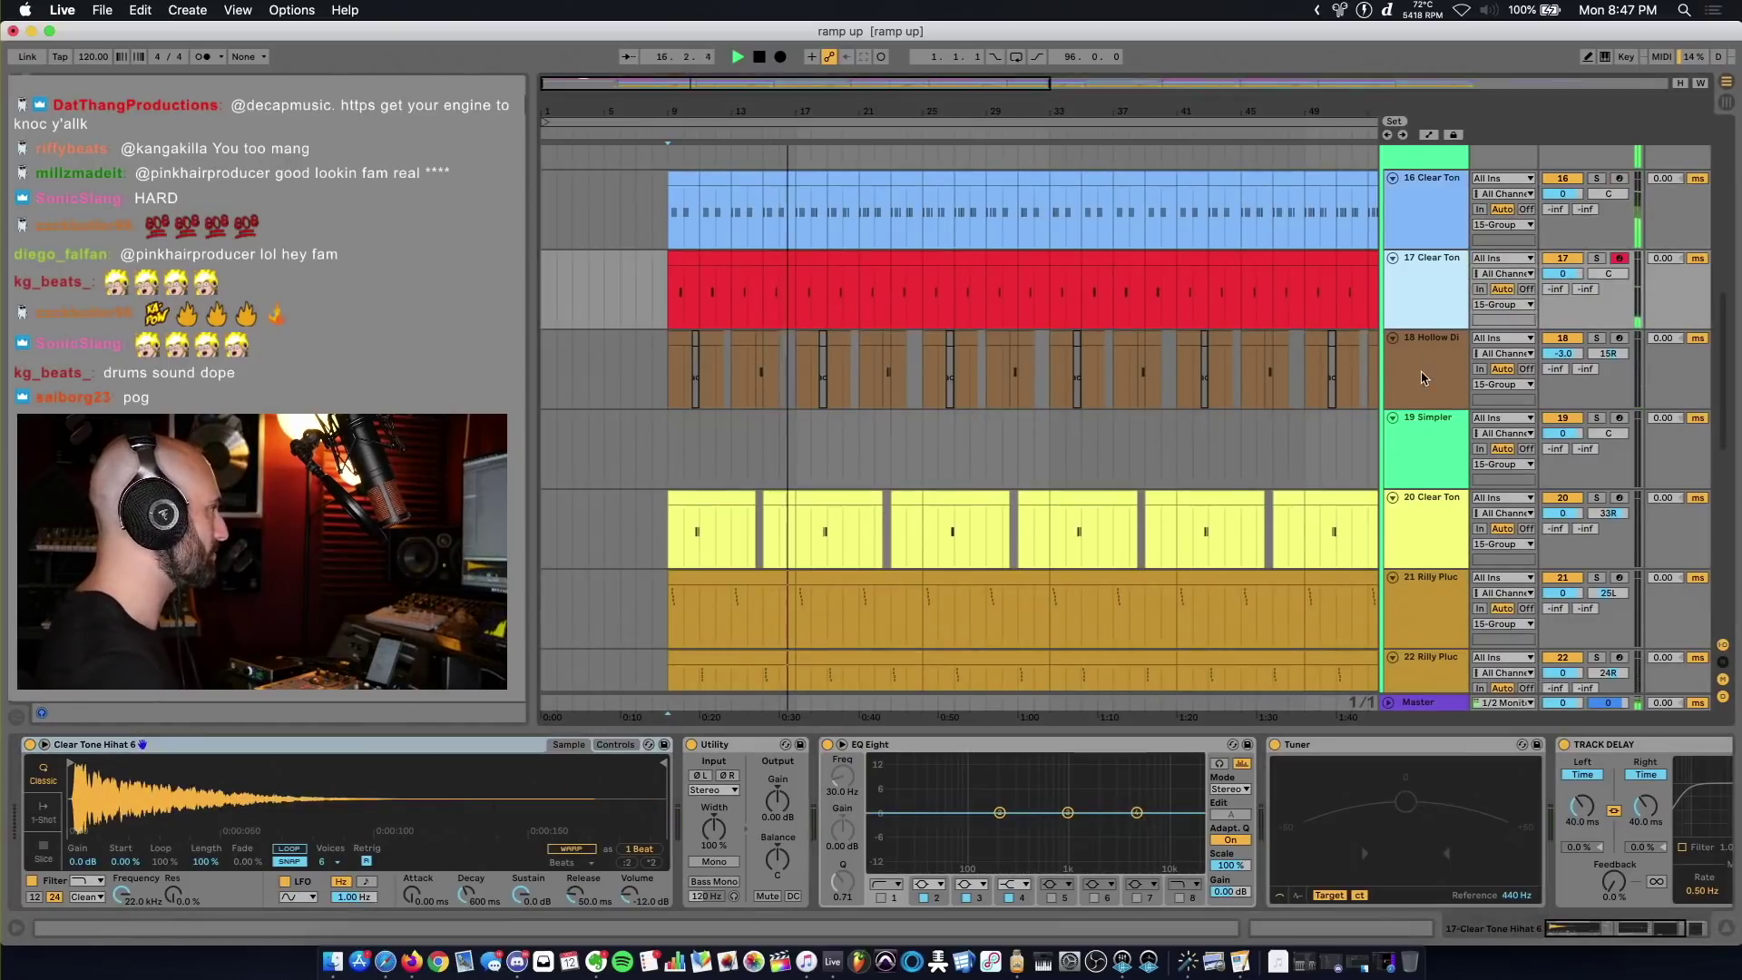
pyautogui.press('Down')
pyautogui.press('Down')
pyautogui.press('Down')
pyautogui.press('Down')
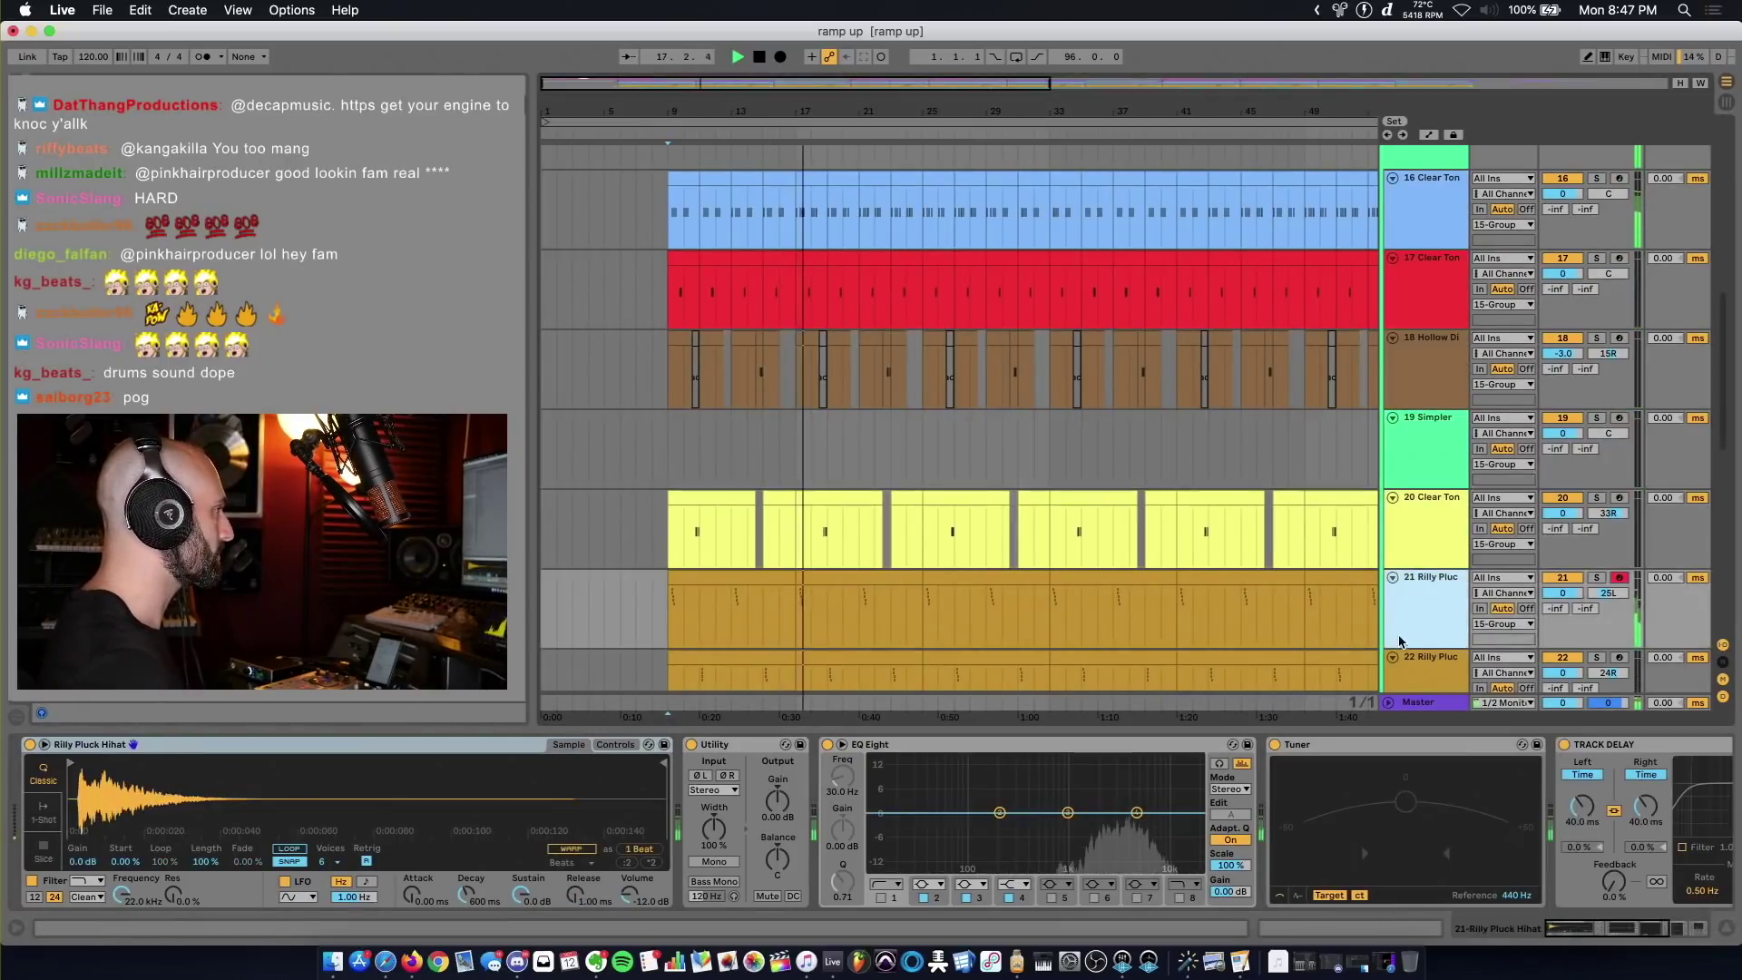
pyautogui.scroll(10, 1601, 354)
pyautogui.press('space')
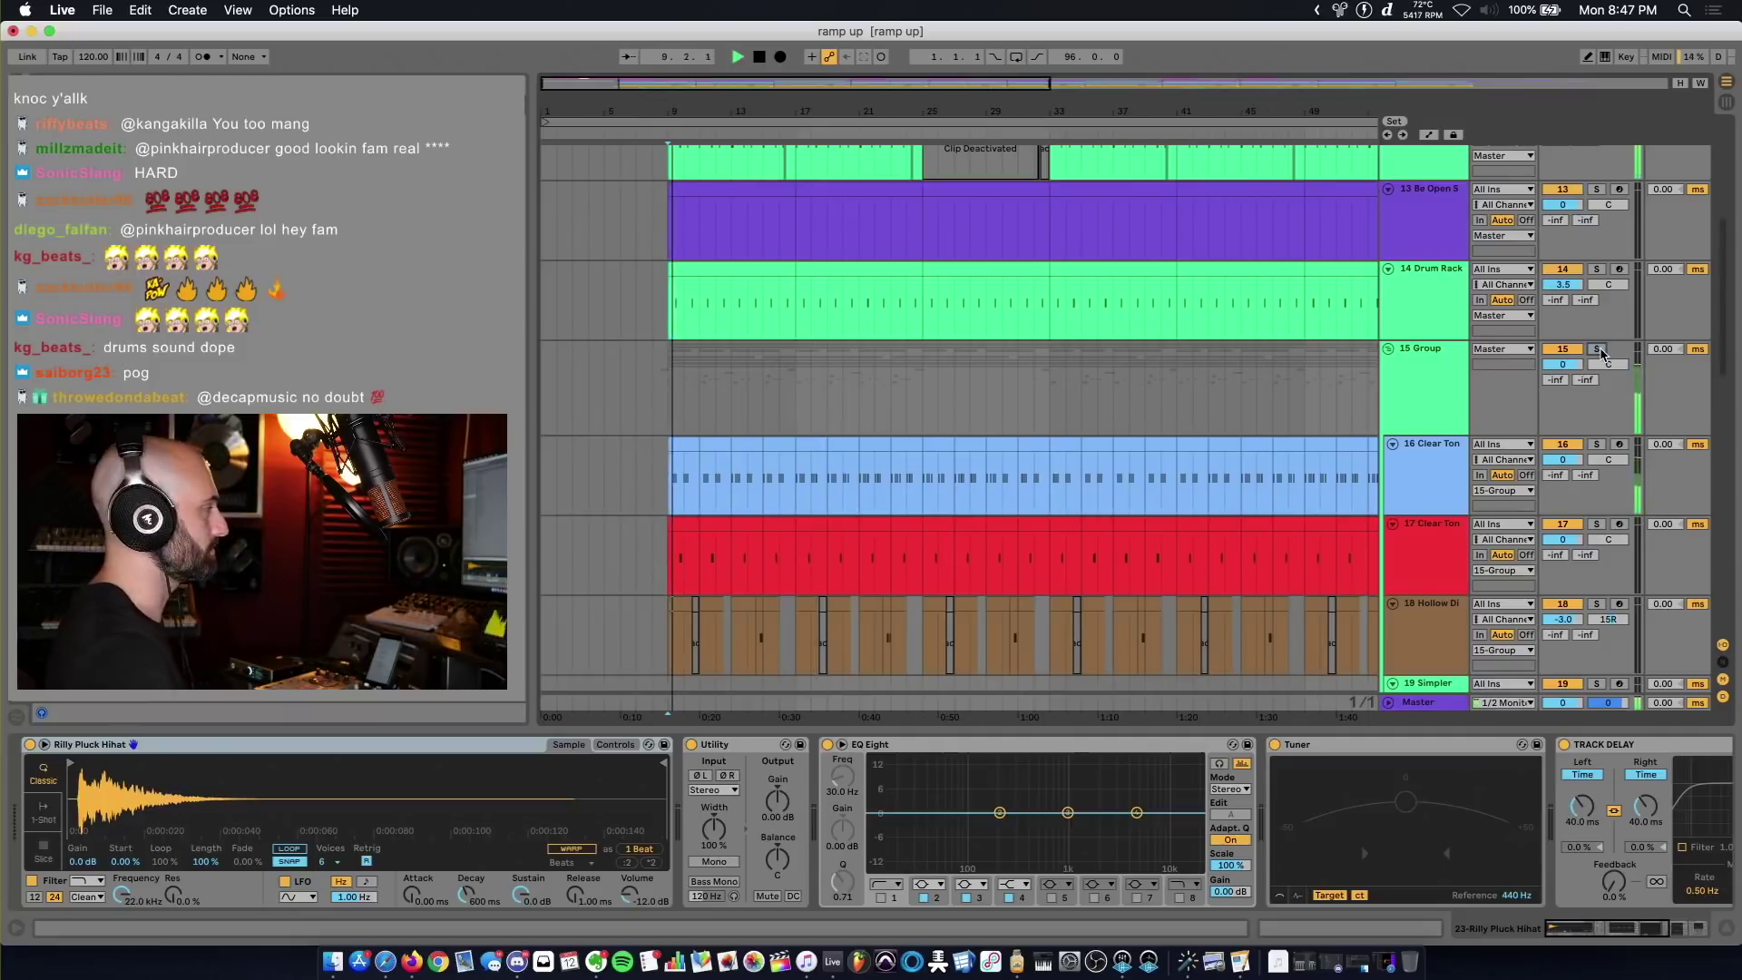
pyautogui.scroll(4, 1545, 210)
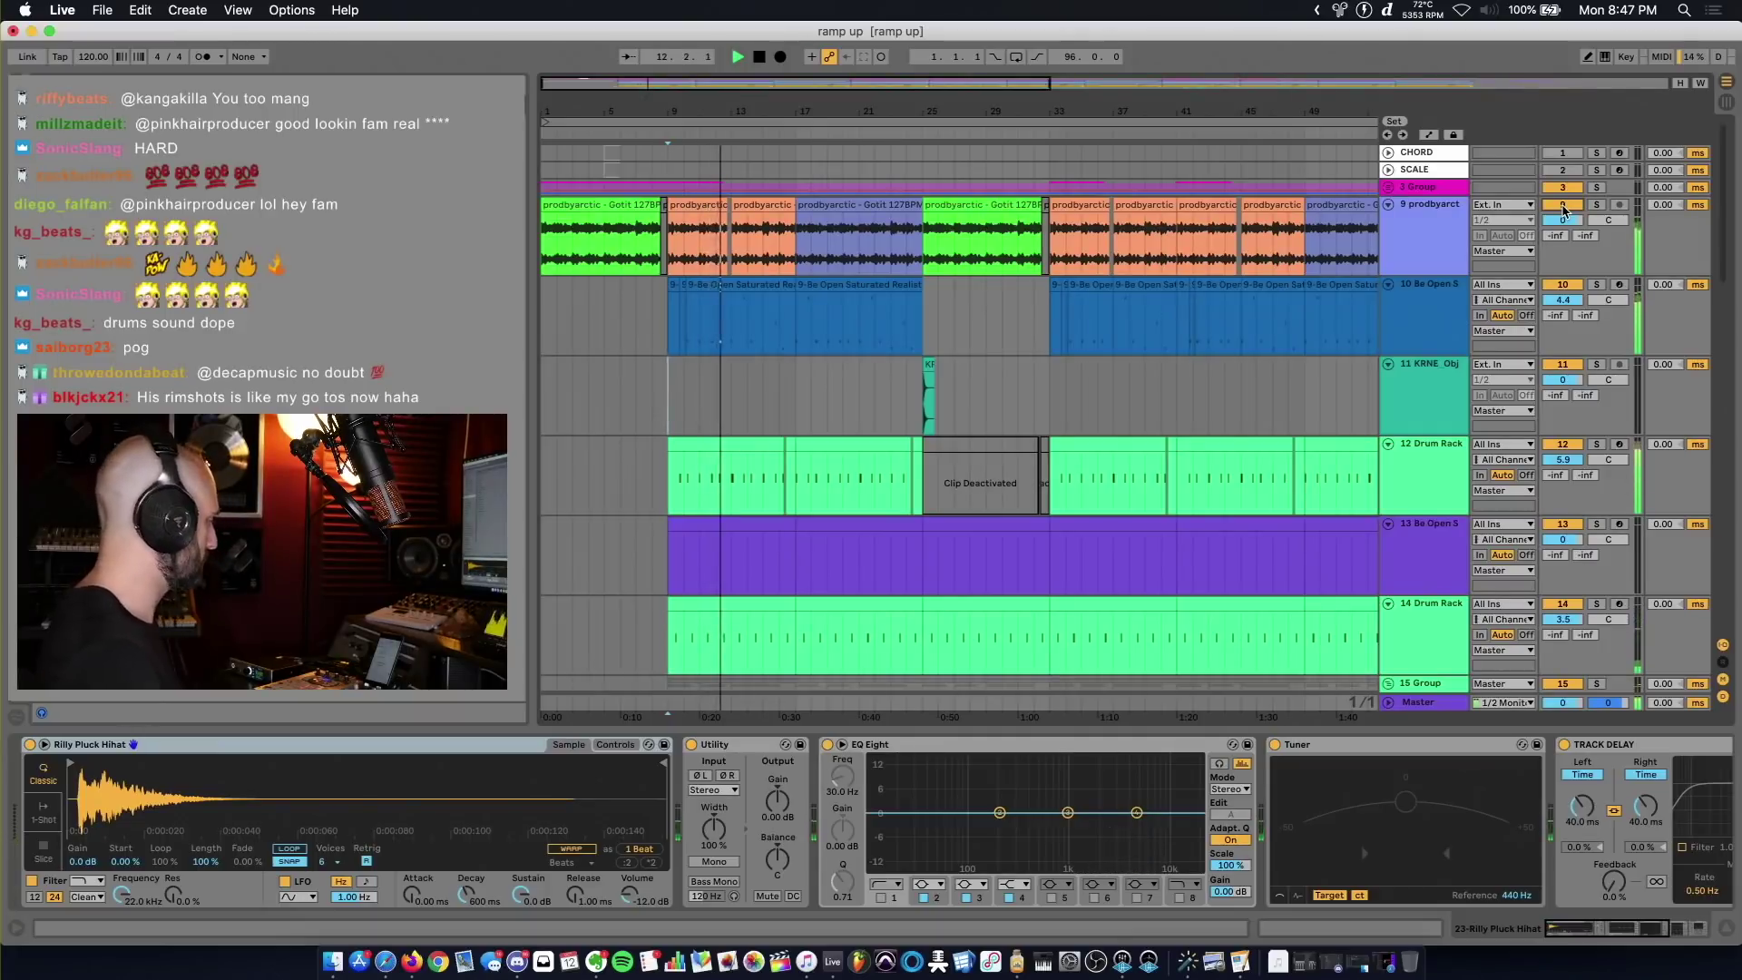
pyautogui.press('Down')
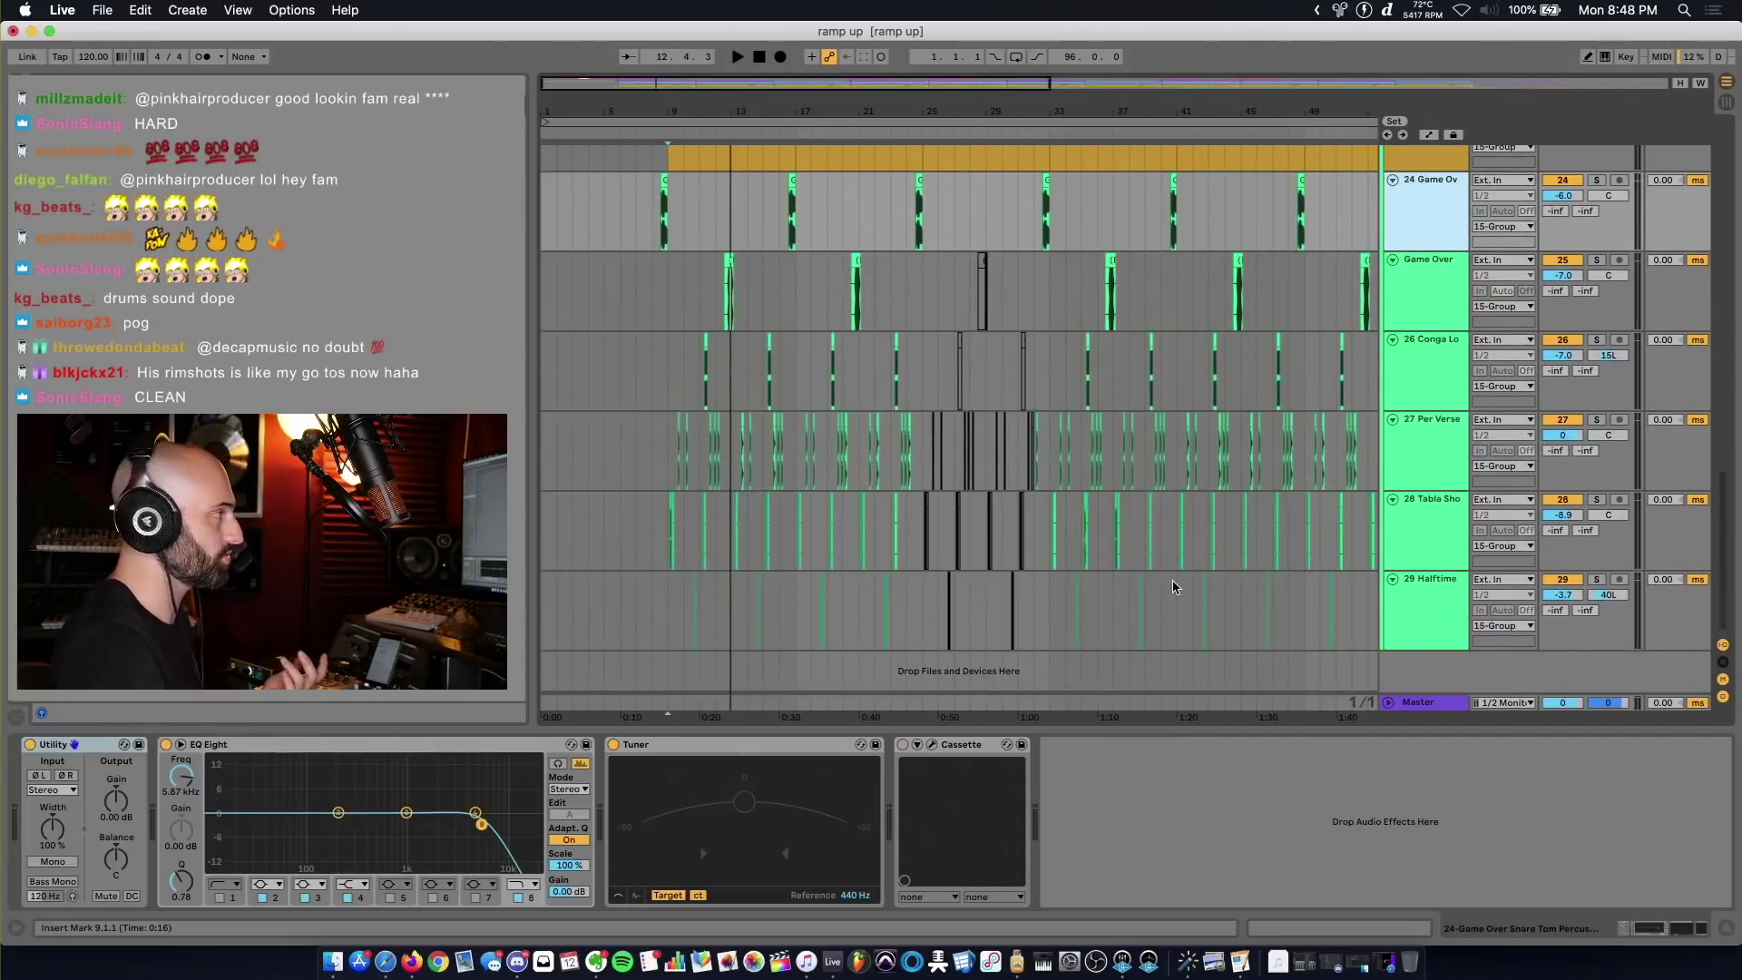
# Step: Switch off the 15 Group track, select Clear Tone track 17, and stop playback
pyautogui.scroll(6, 1173, 587)
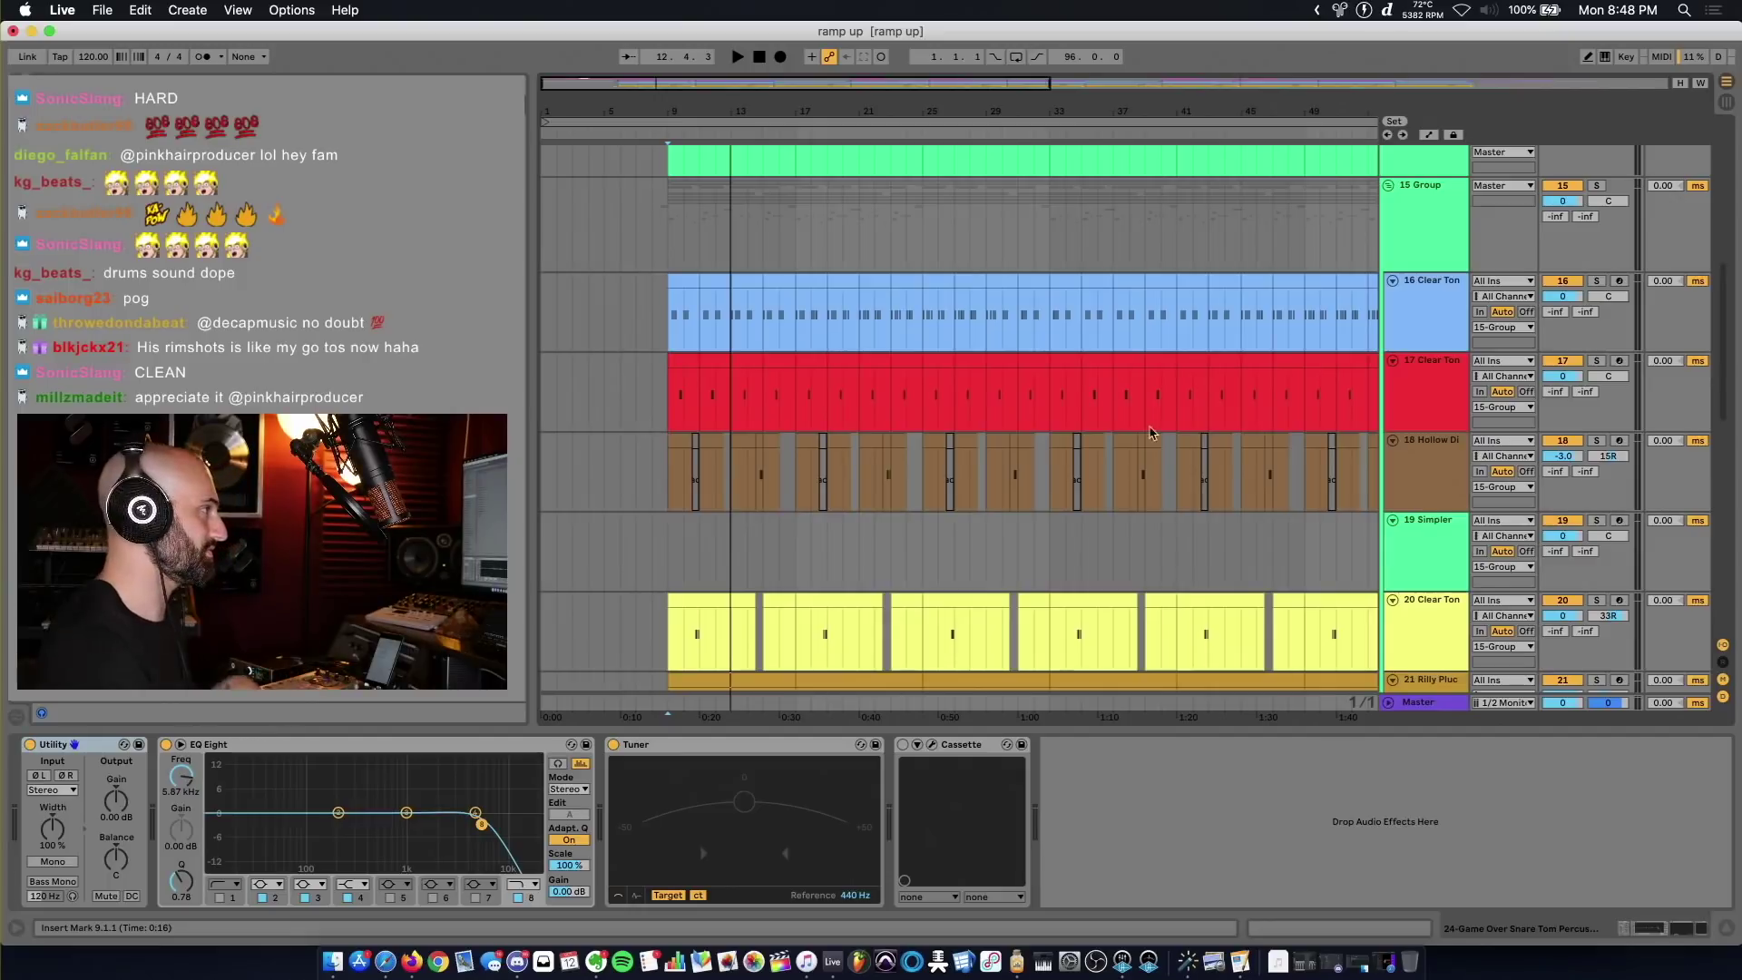
pyautogui.scroll(5, 1151, 433)
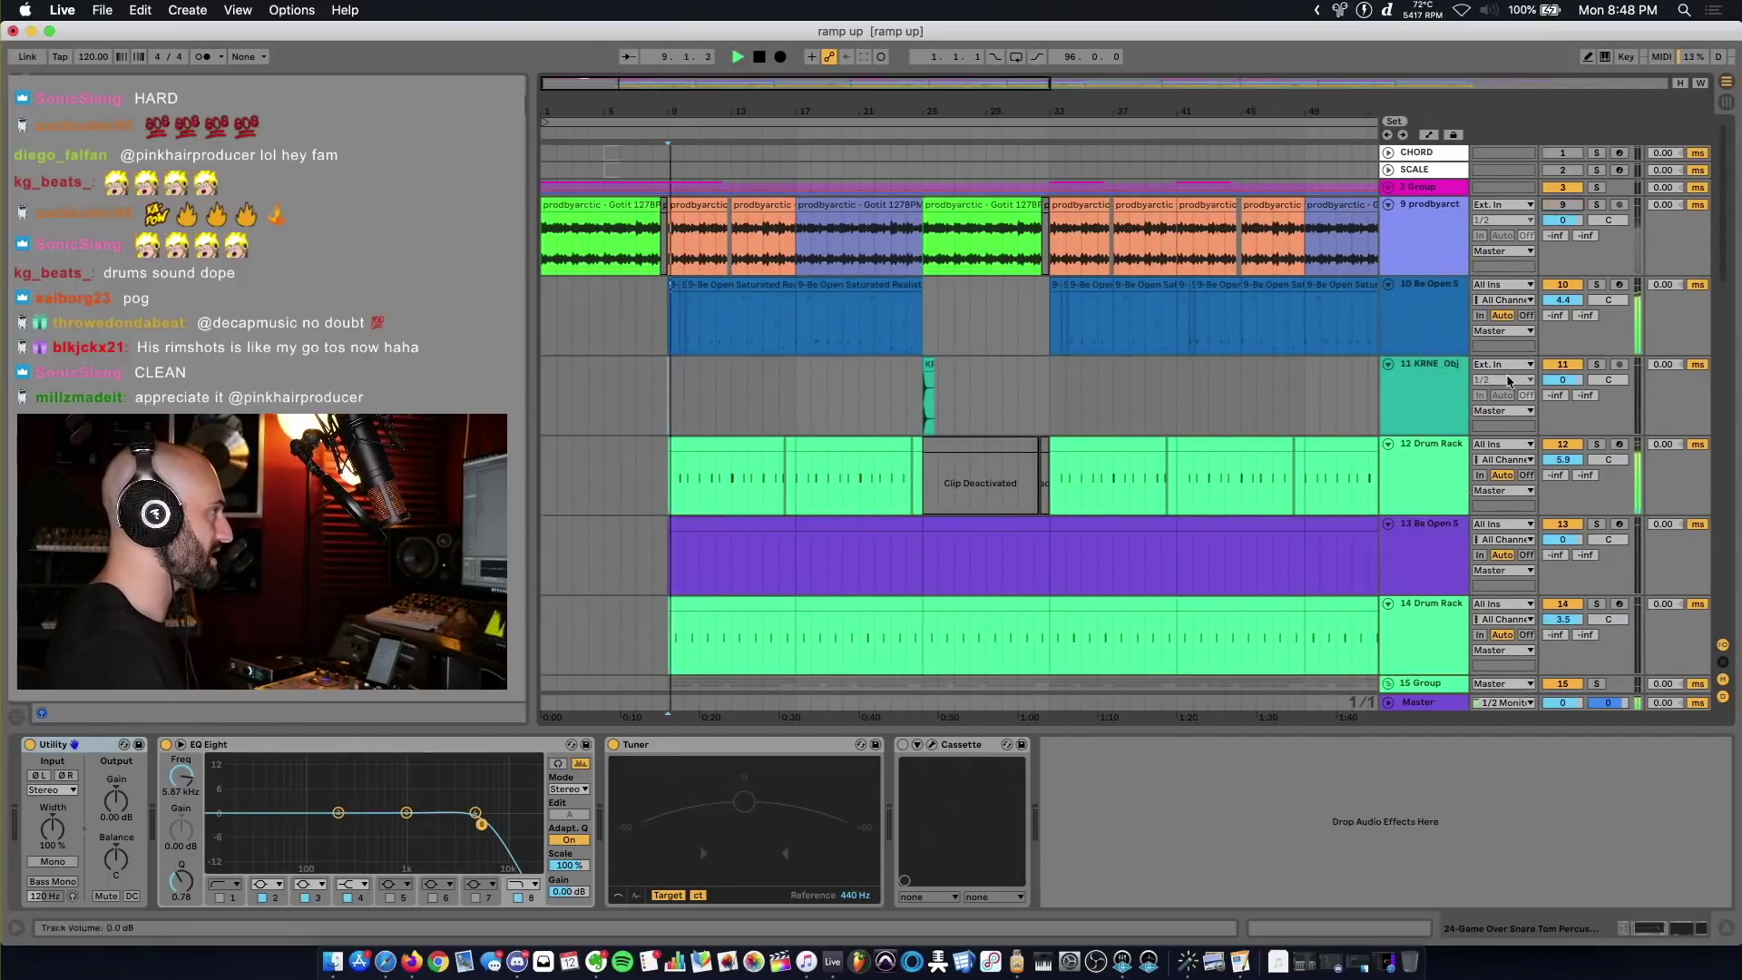
pyautogui.scroll(-3, 1460, 490)
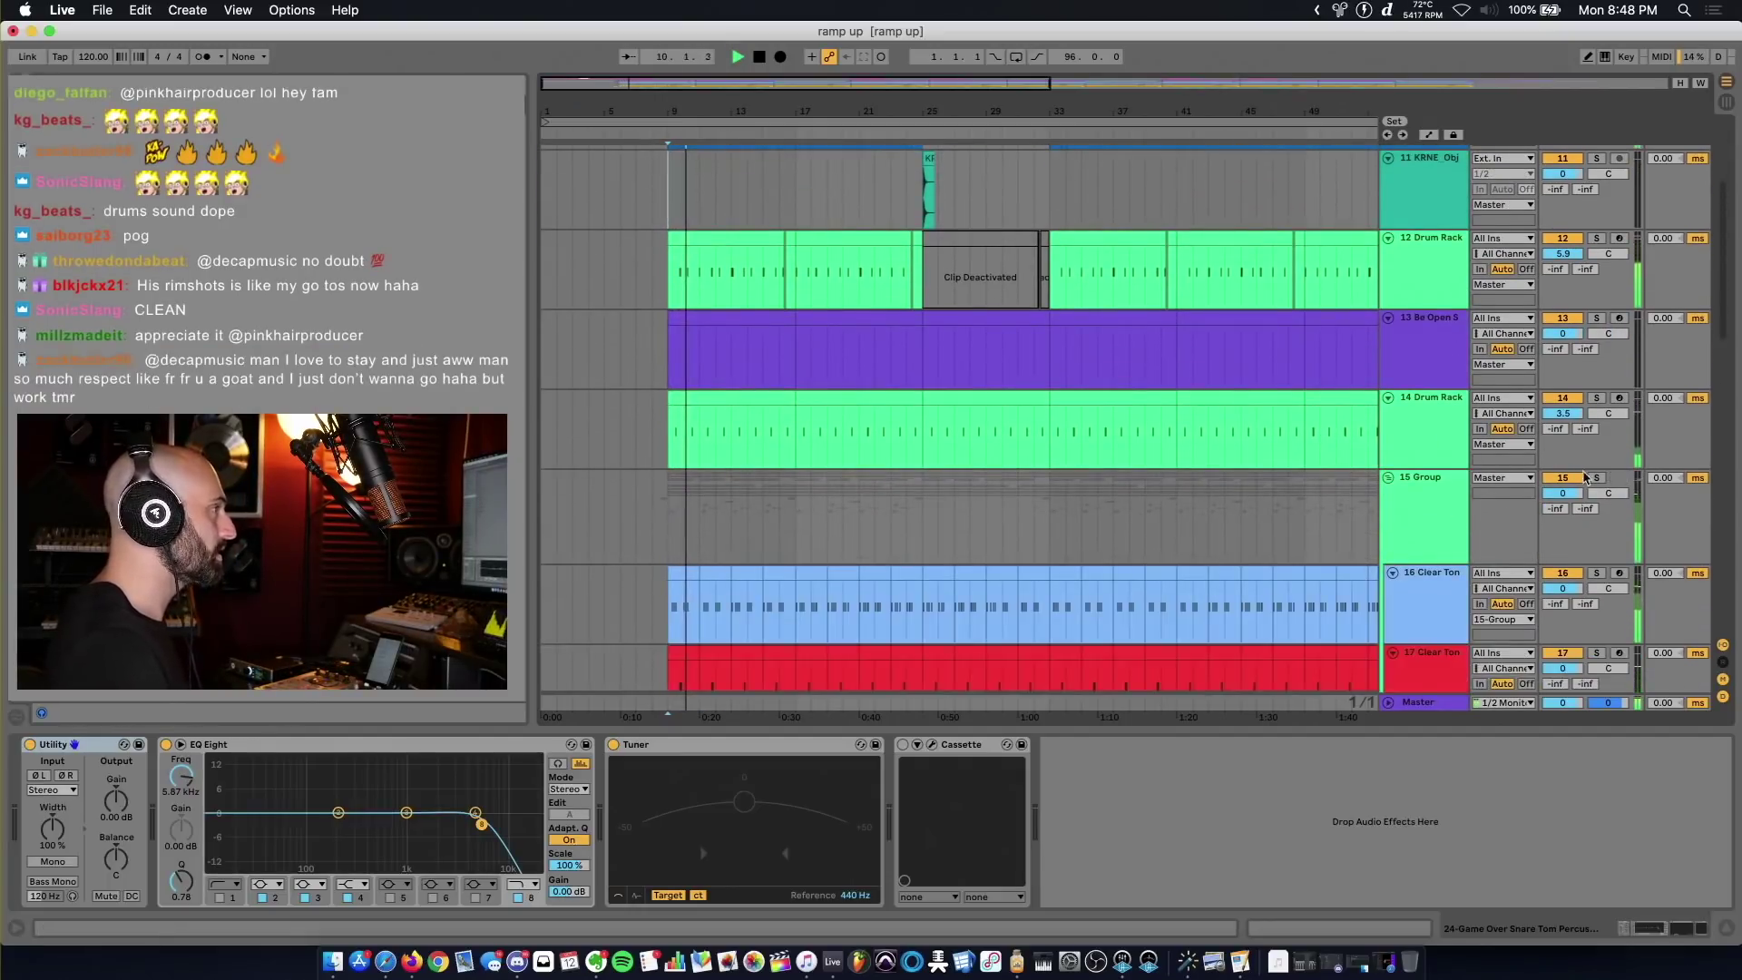
pyautogui.click(1562, 478)
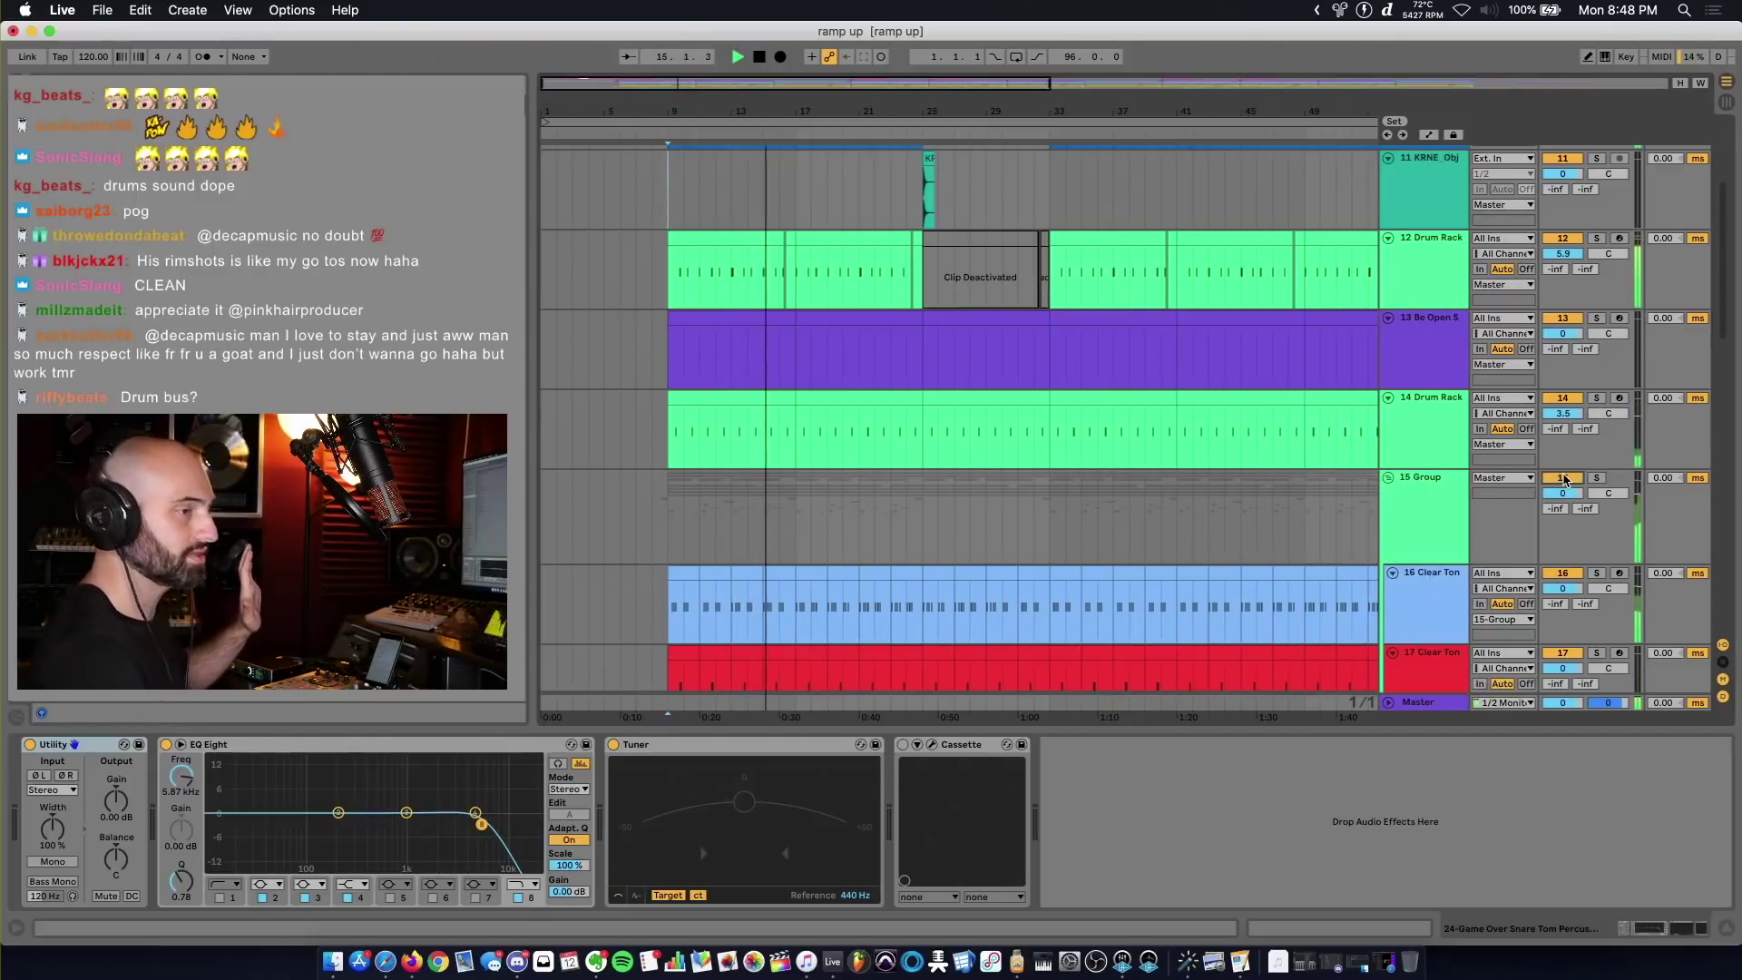
pyautogui.click(1424, 671)
pyautogui.scroll(-3, 1412, 493)
pyautogui.press('space')
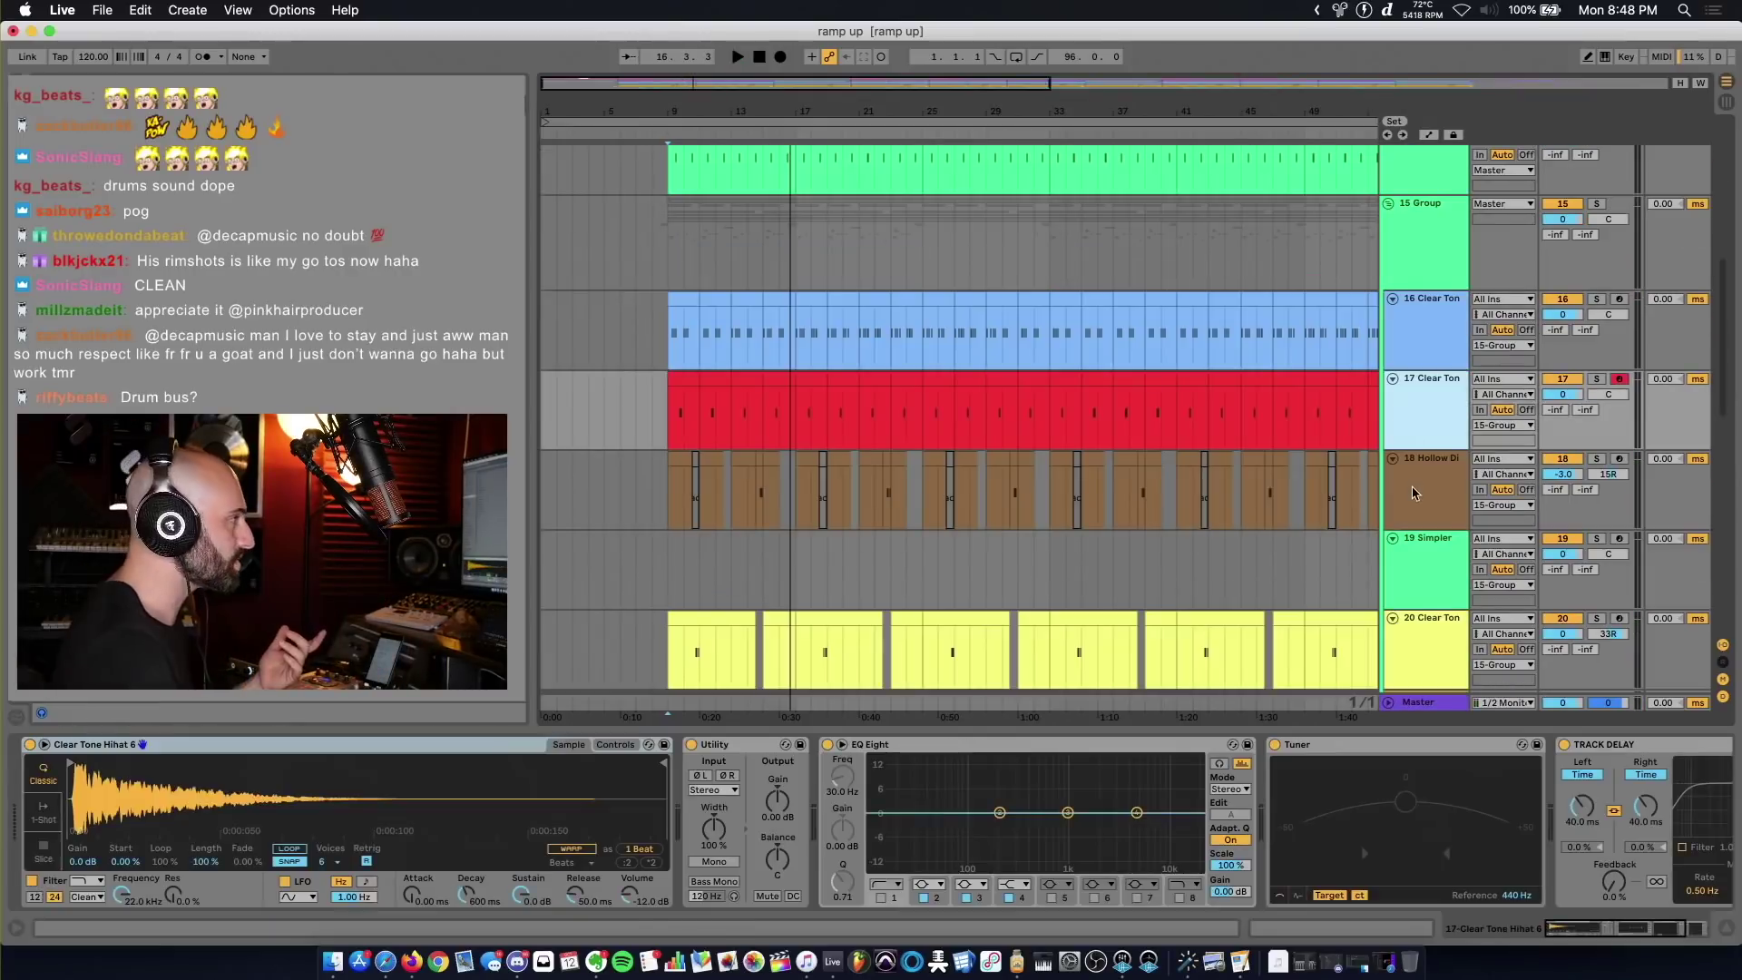
# Step: Inspect tracks 18 and 20, solo Game Over track 24, and play from around bar 40
pyautogui.click(1412, 493)
pyautogui.scroll(-1, 1424, 580)
pyautogui.click(1430, 605)
pyautogui.scroll(-5, 1429, 605)
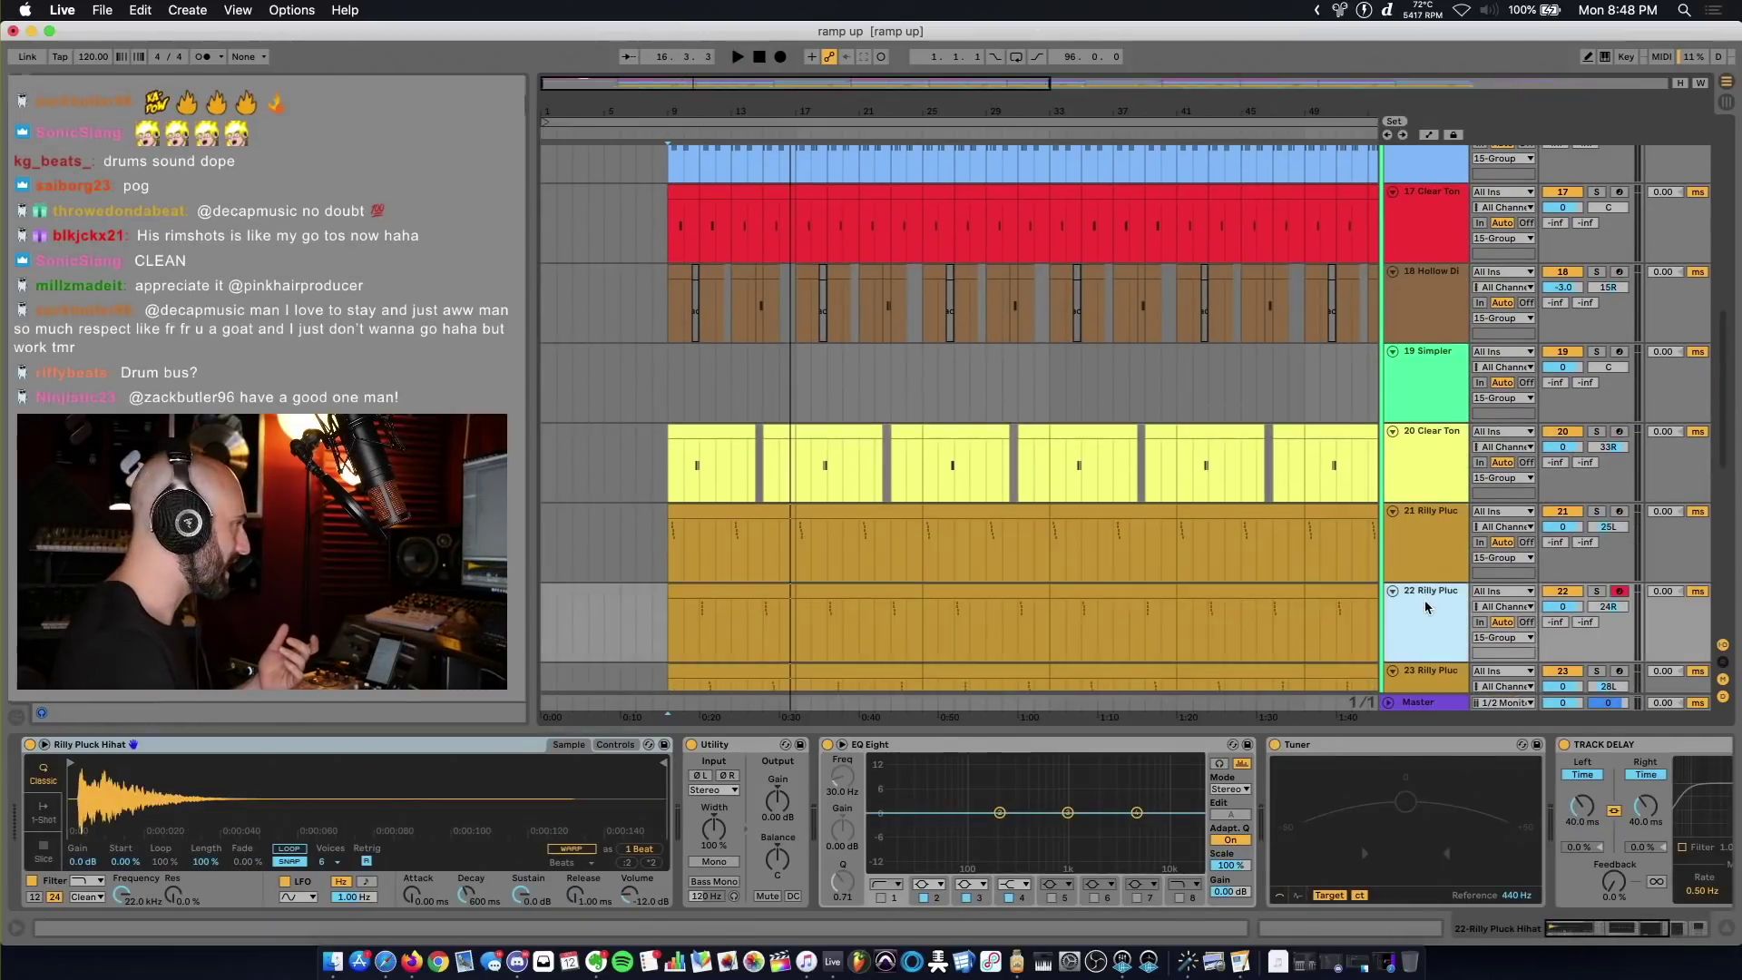
pyautogui.click(1170, 490)
pyautogui.press('space')
pyautogui.click(1596, 458)
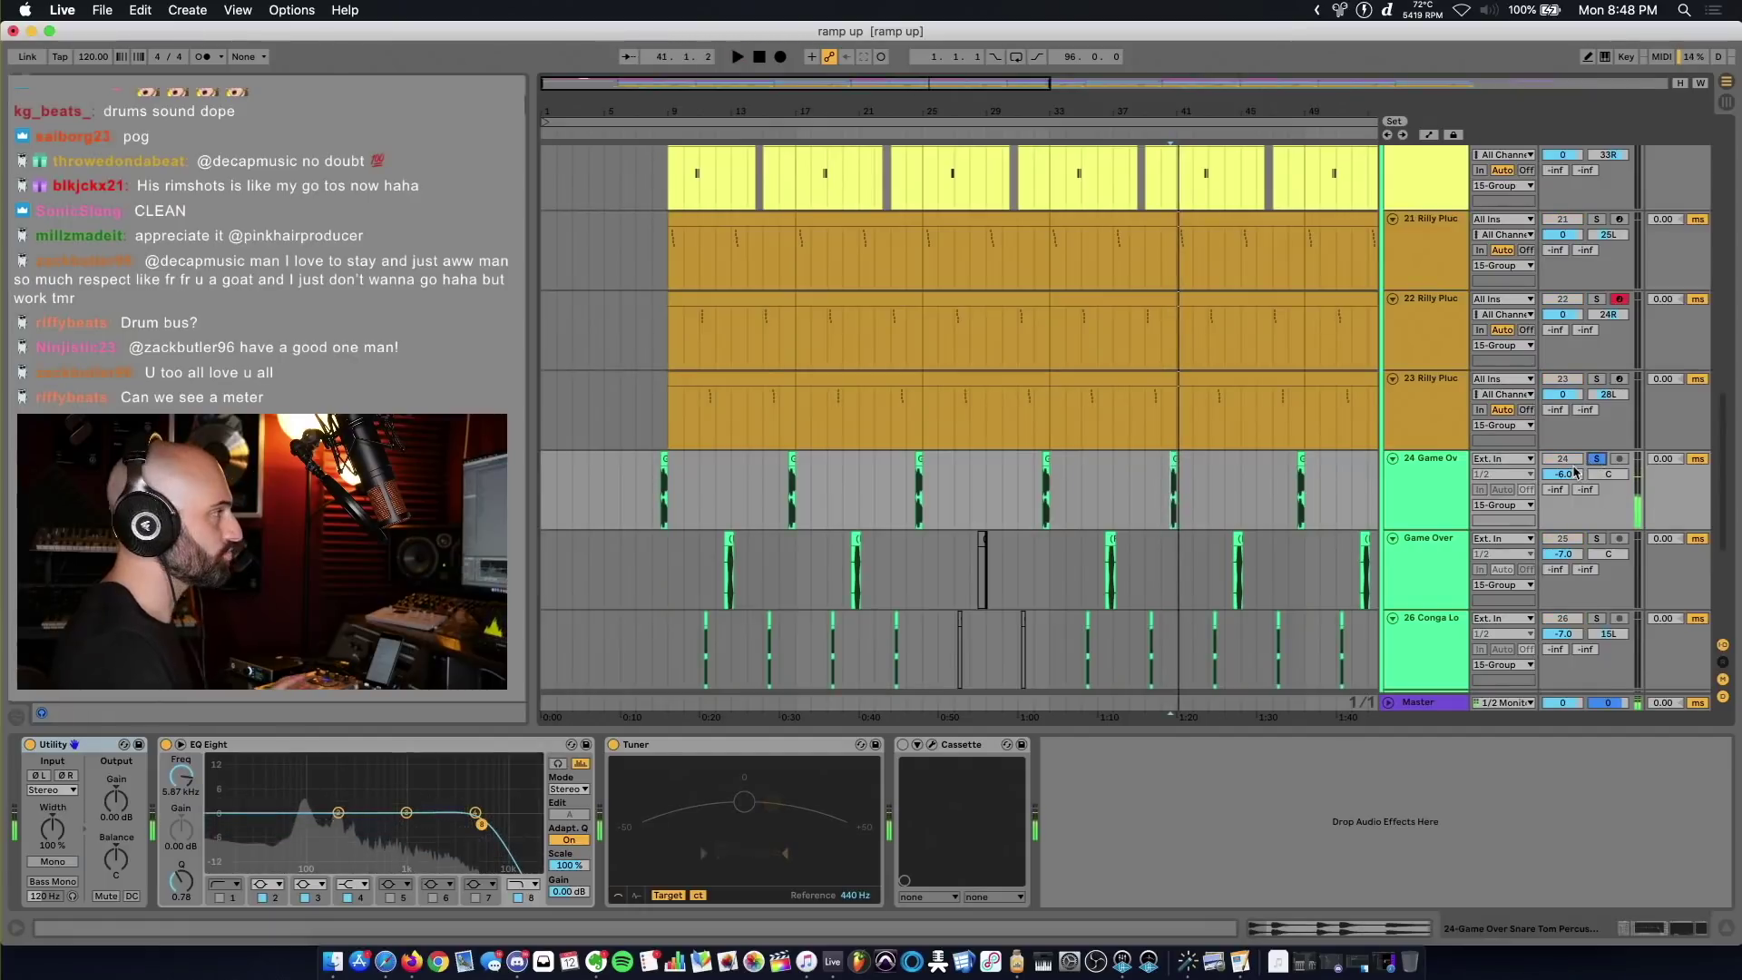
# Step: Solo the Game Over track and show the 26 Conga Lo track's device chain
pyautogui.click(1422, 509)
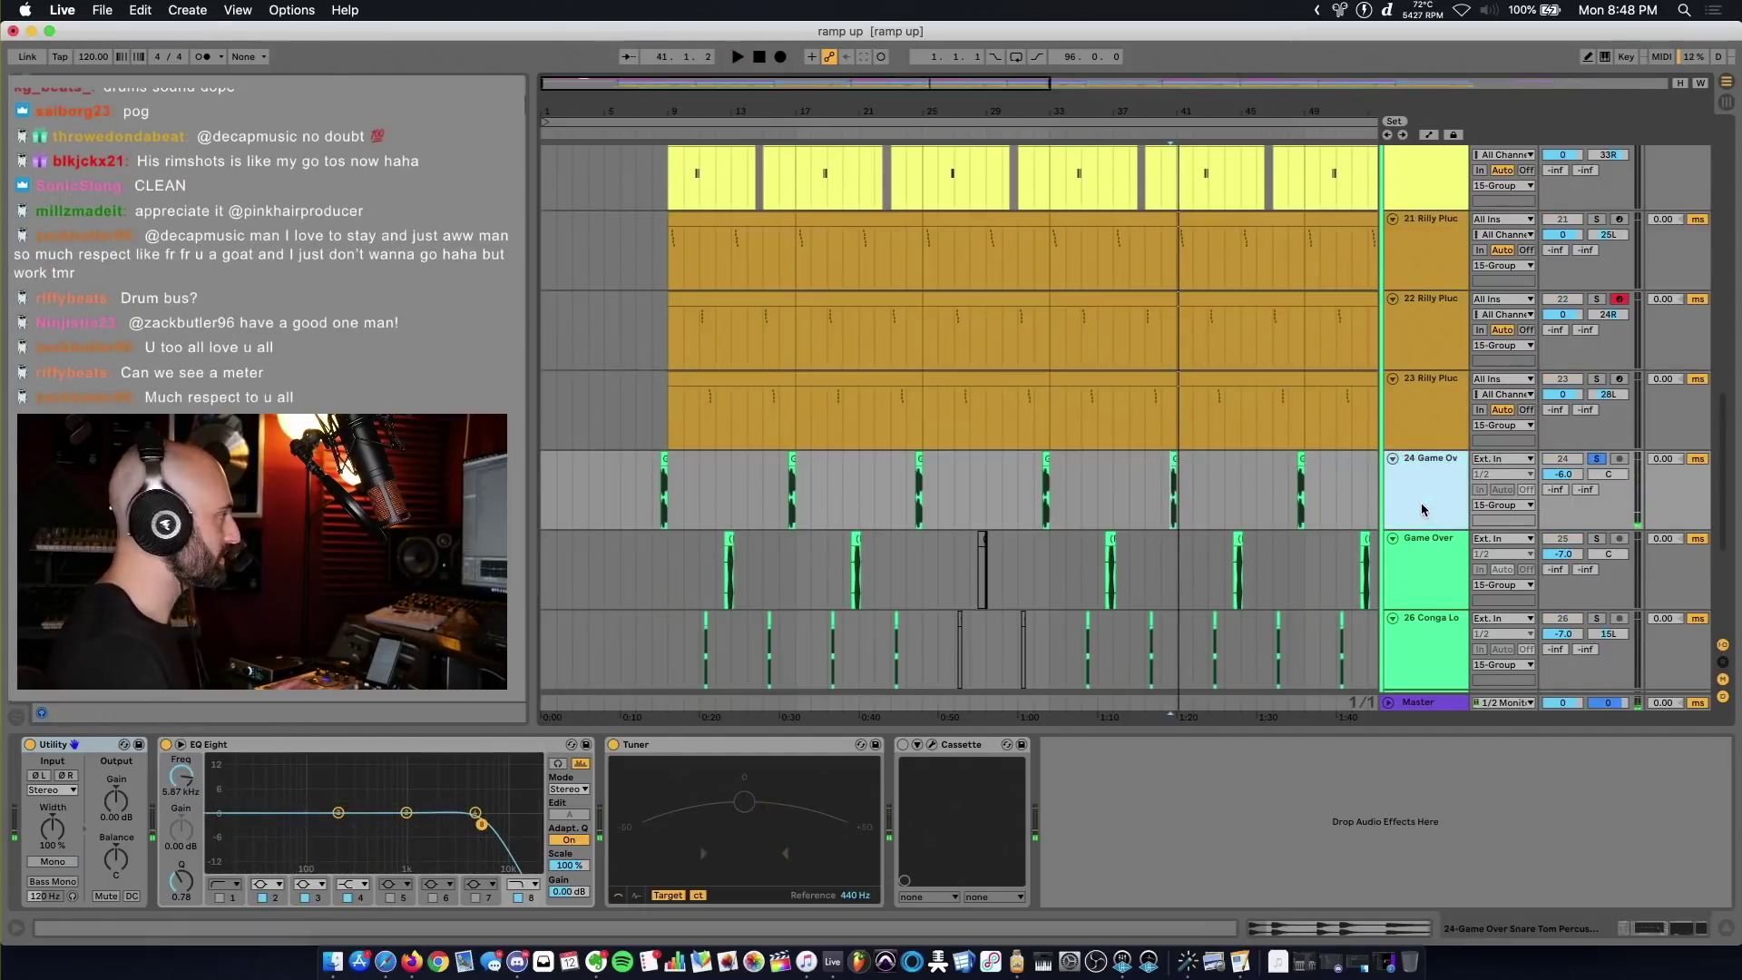
pyautogui.click(1412, 579)
pyautogui.click(1595, 539)
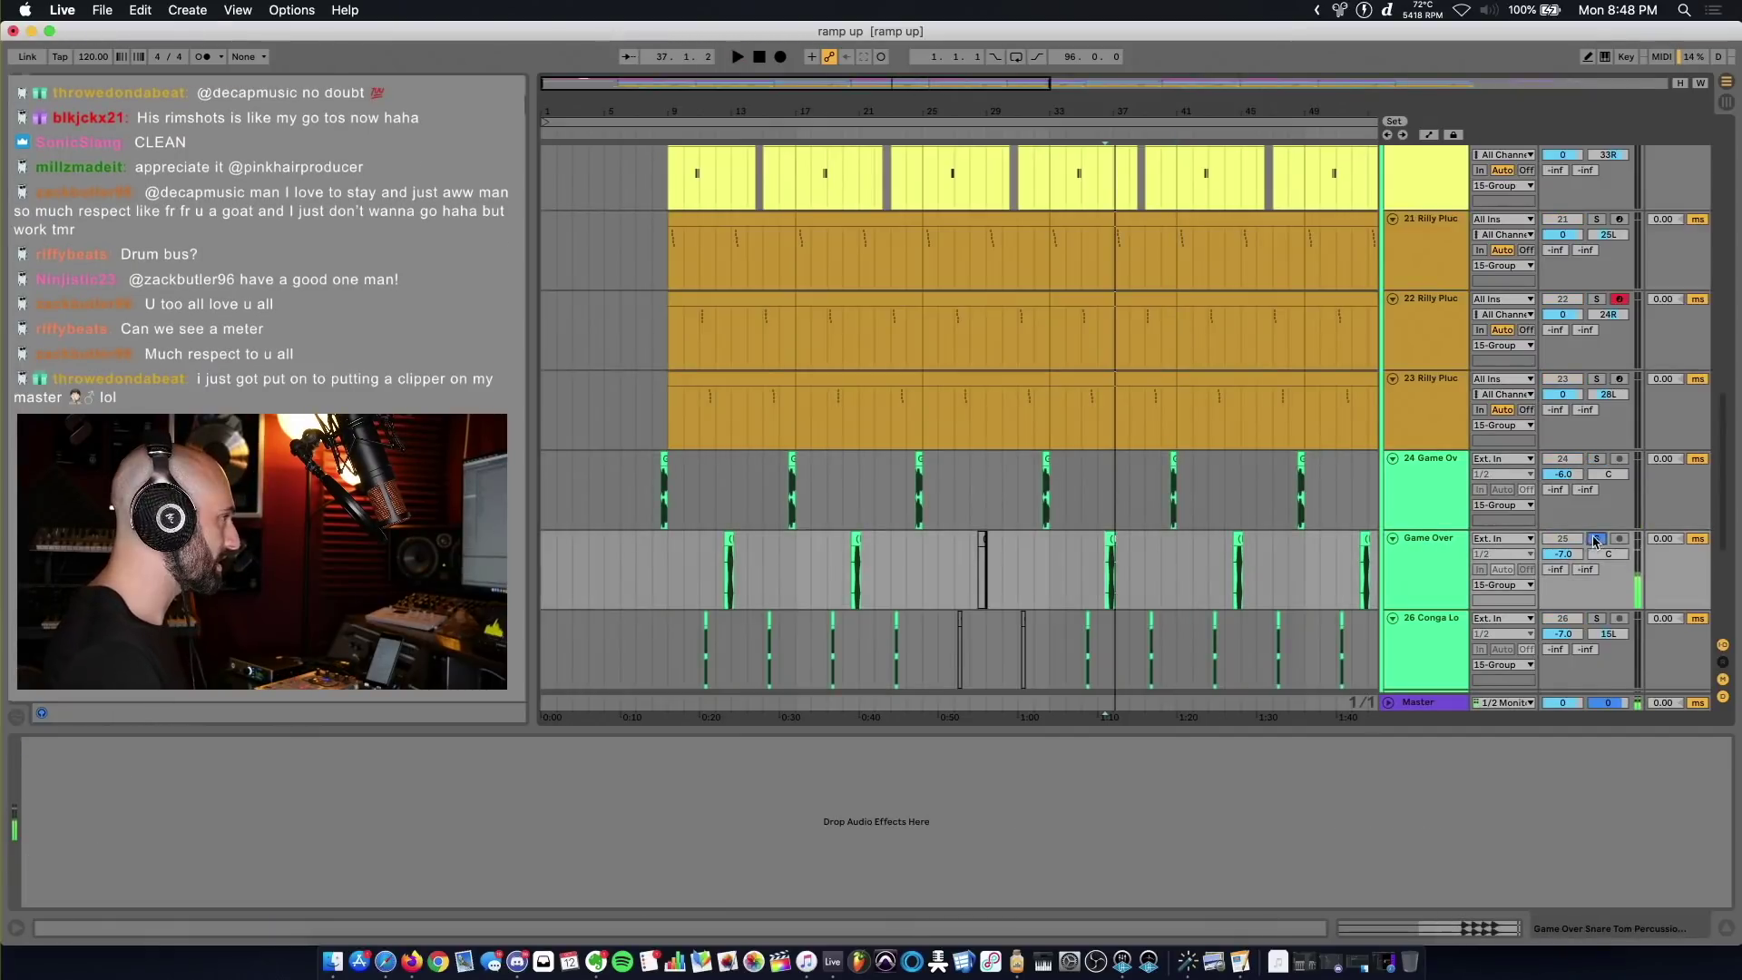
pyautogui.click(999, 672)
pyautogui.scroll(-3, 1578, 537)
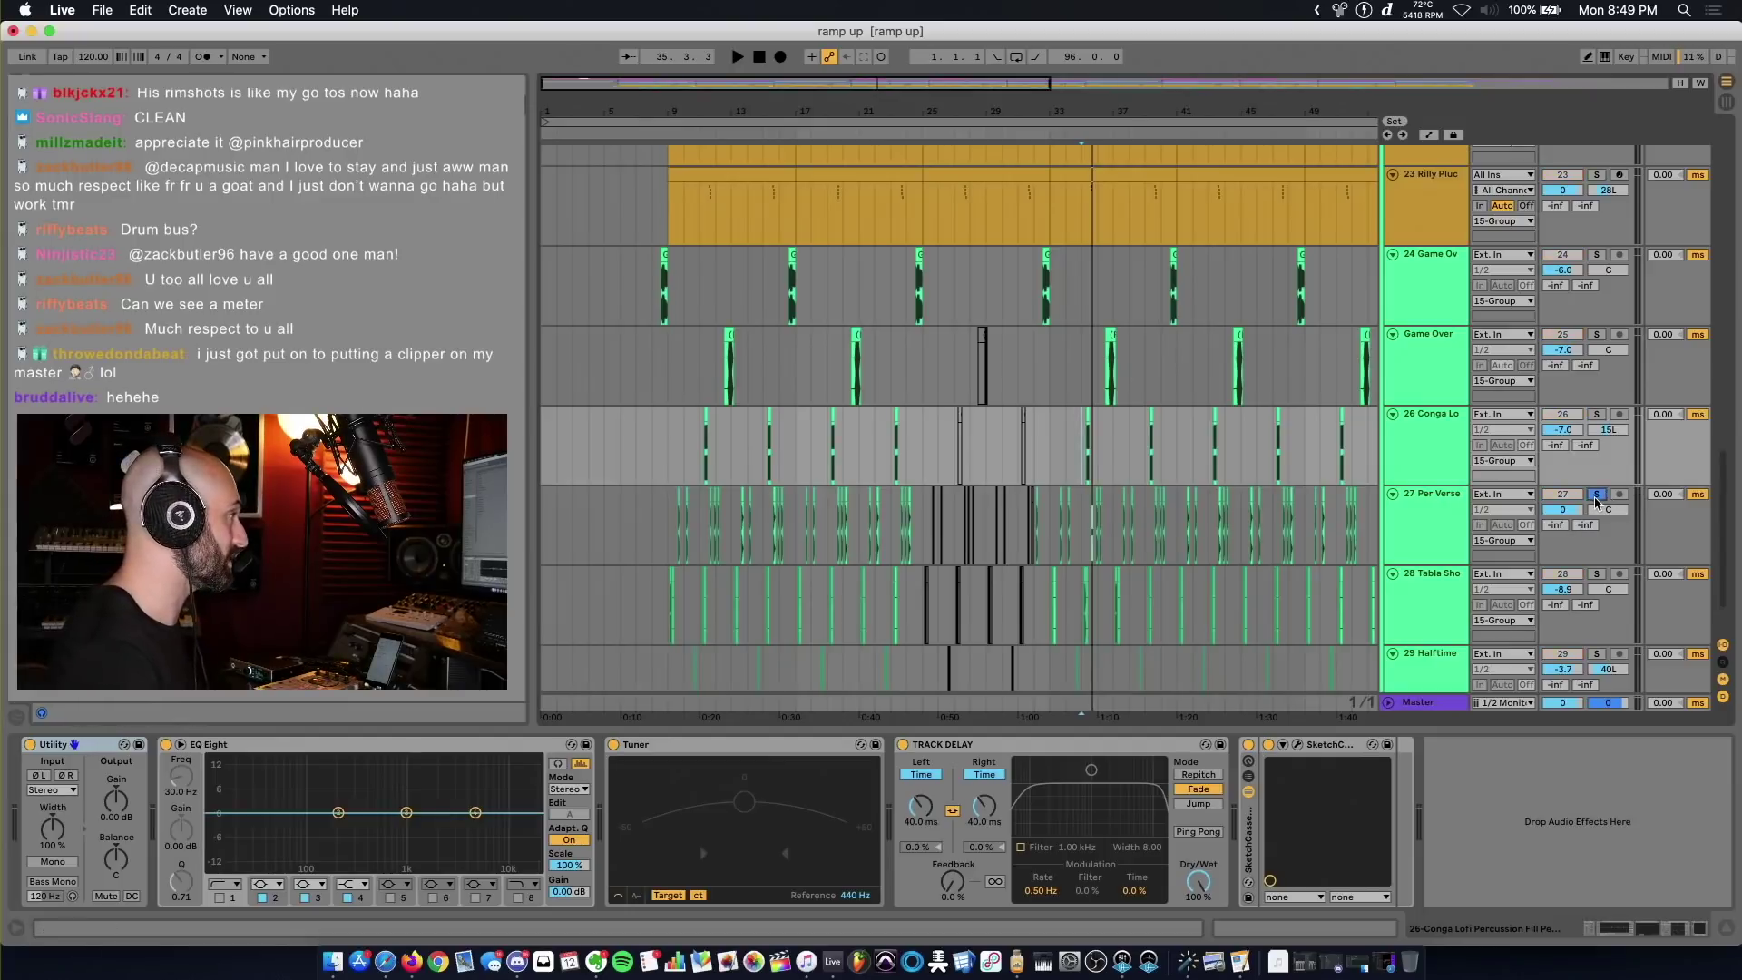
# Step: Move the selection from Per Verse up to Conga Lo and select its Track Delay
pyautogui.click(1402, 530)
pyautogui.press('Up')
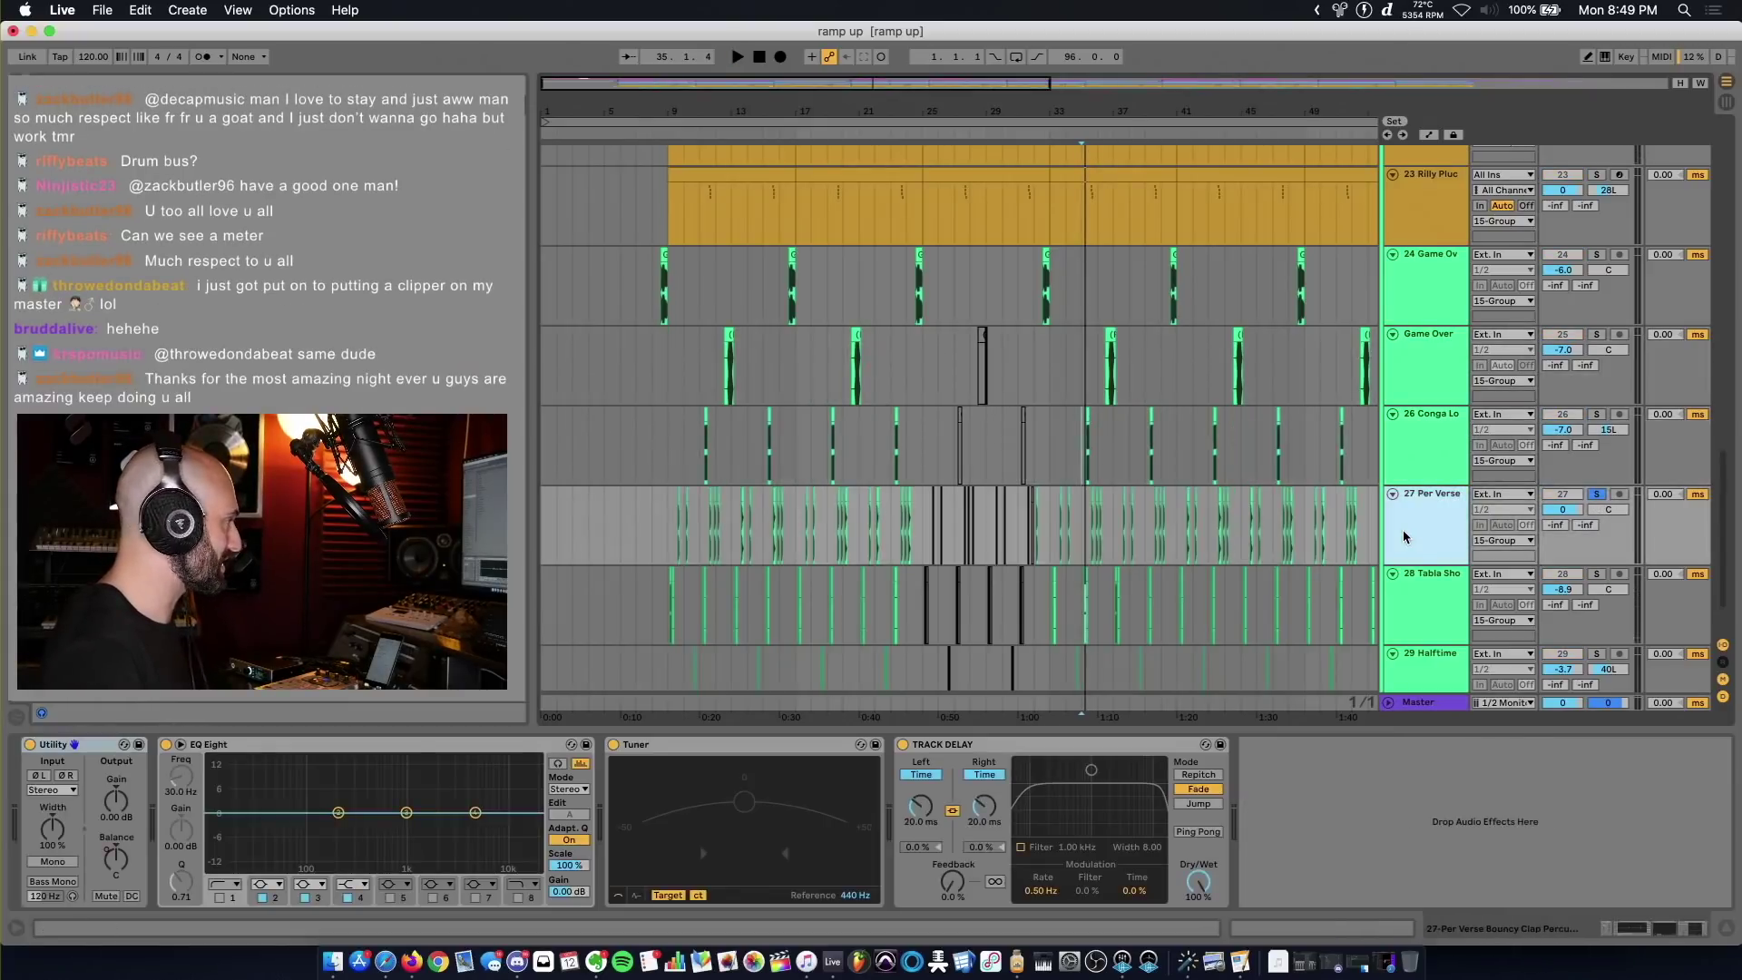
pyautogui.press('Up')
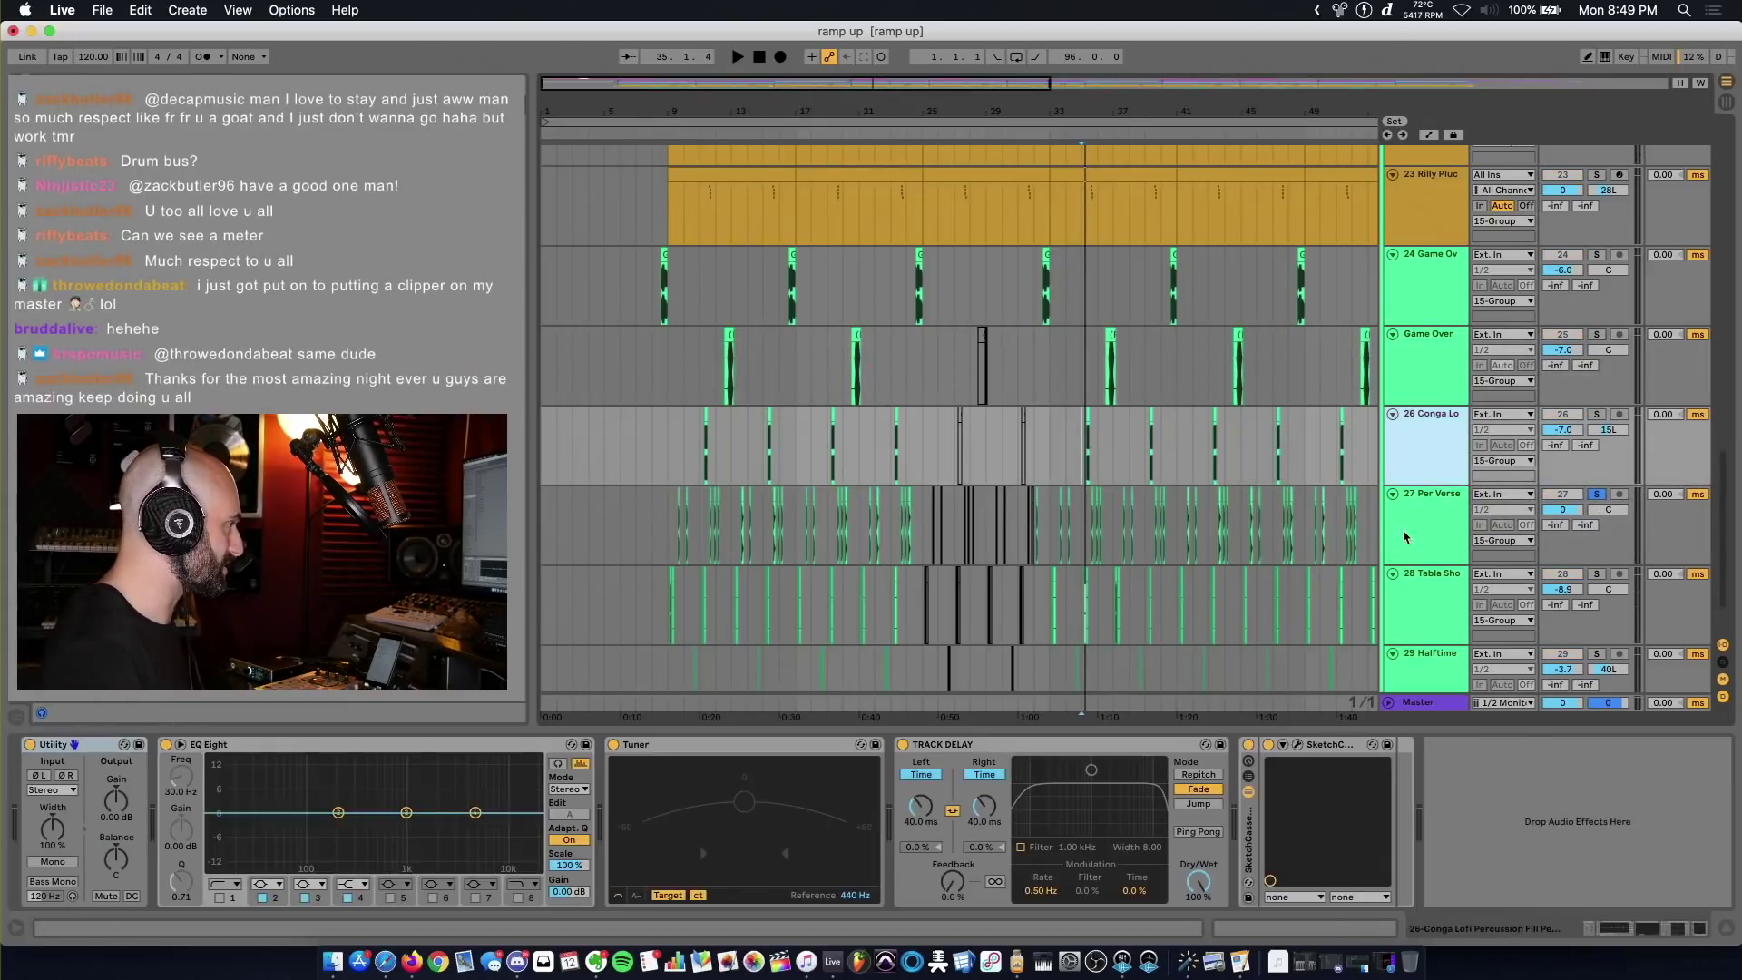
pyautogui.click(1016, 744)
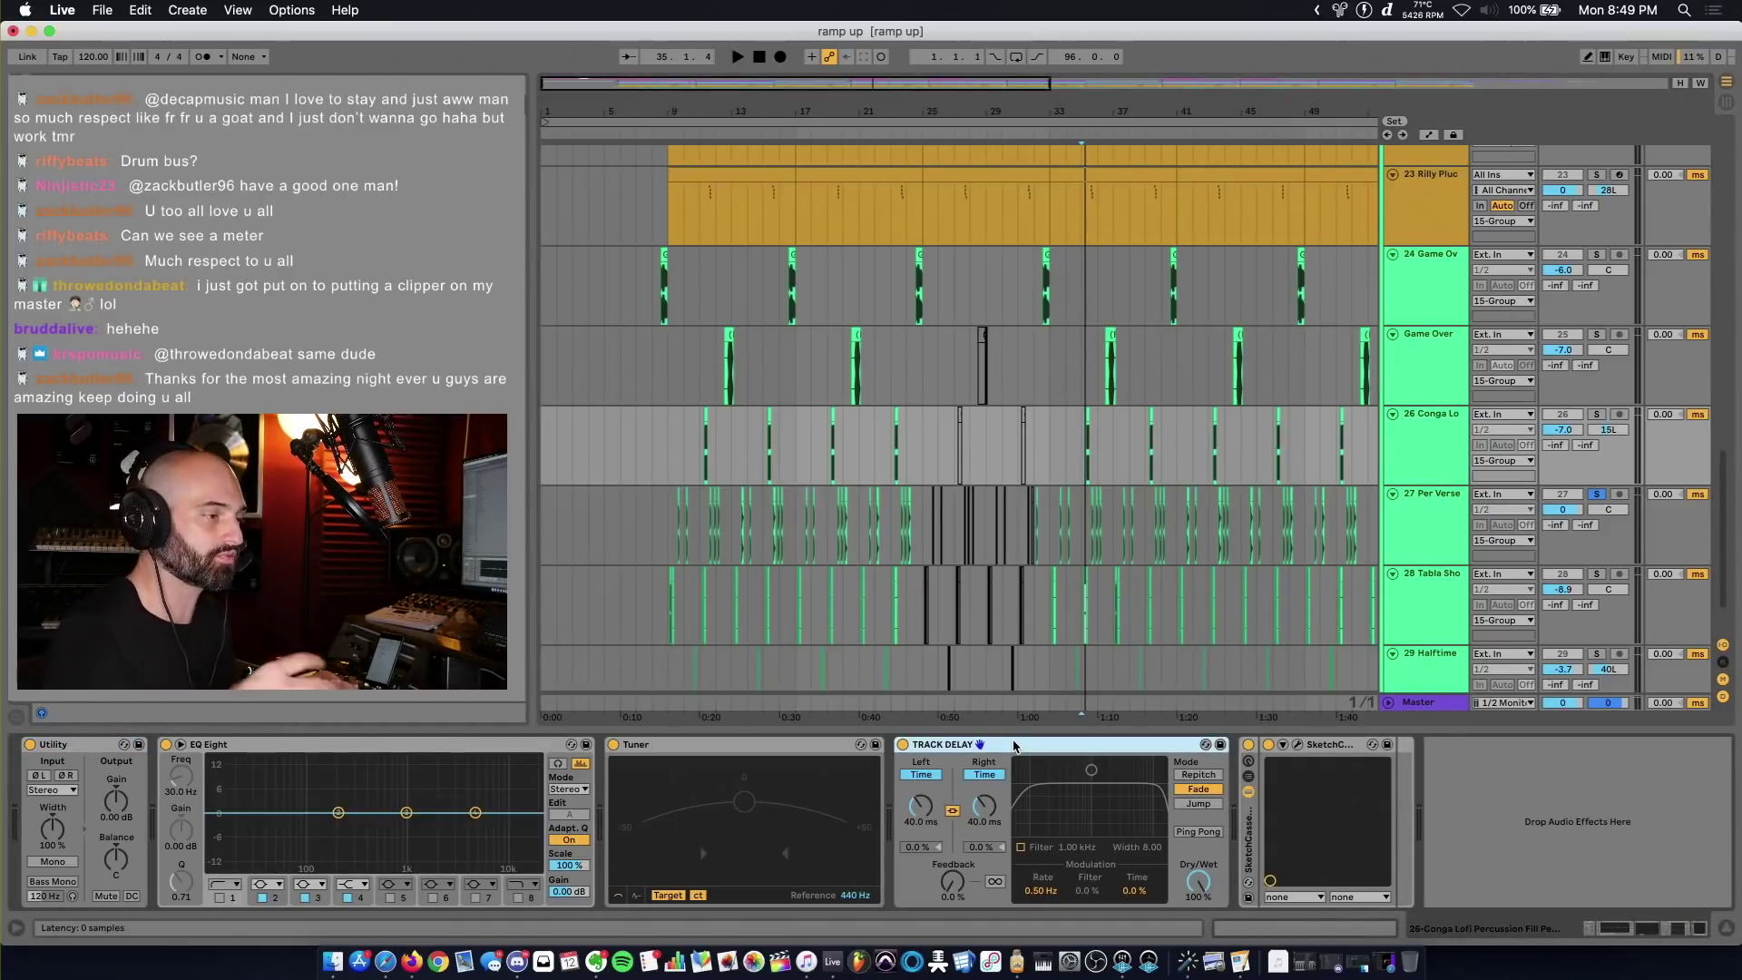
pyautogui.scroll(-1, 1061, 626)
# Step: Set the play position at bar 34, zoom in around it, and play the beat
pyautogui.click(1066, 618)
pyautogui.press('space')
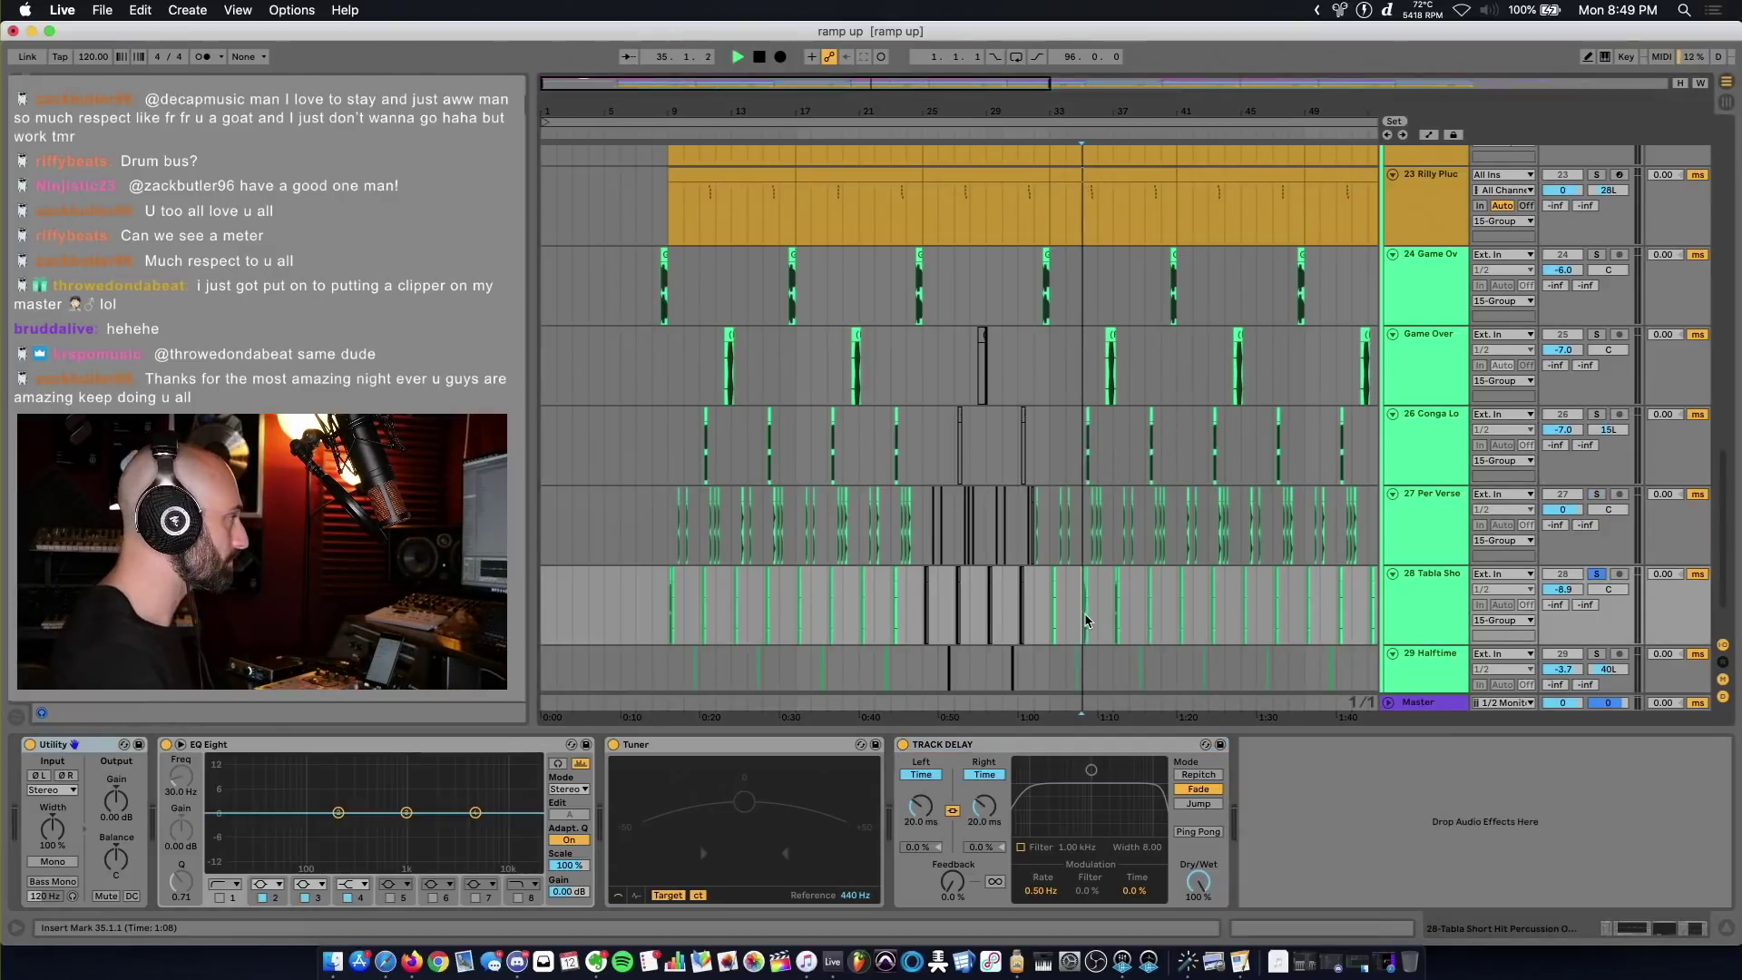
pyautogui.press('+')
pyautogui.press('+')
pyautogui.press('+')
pyautogui.press('space')
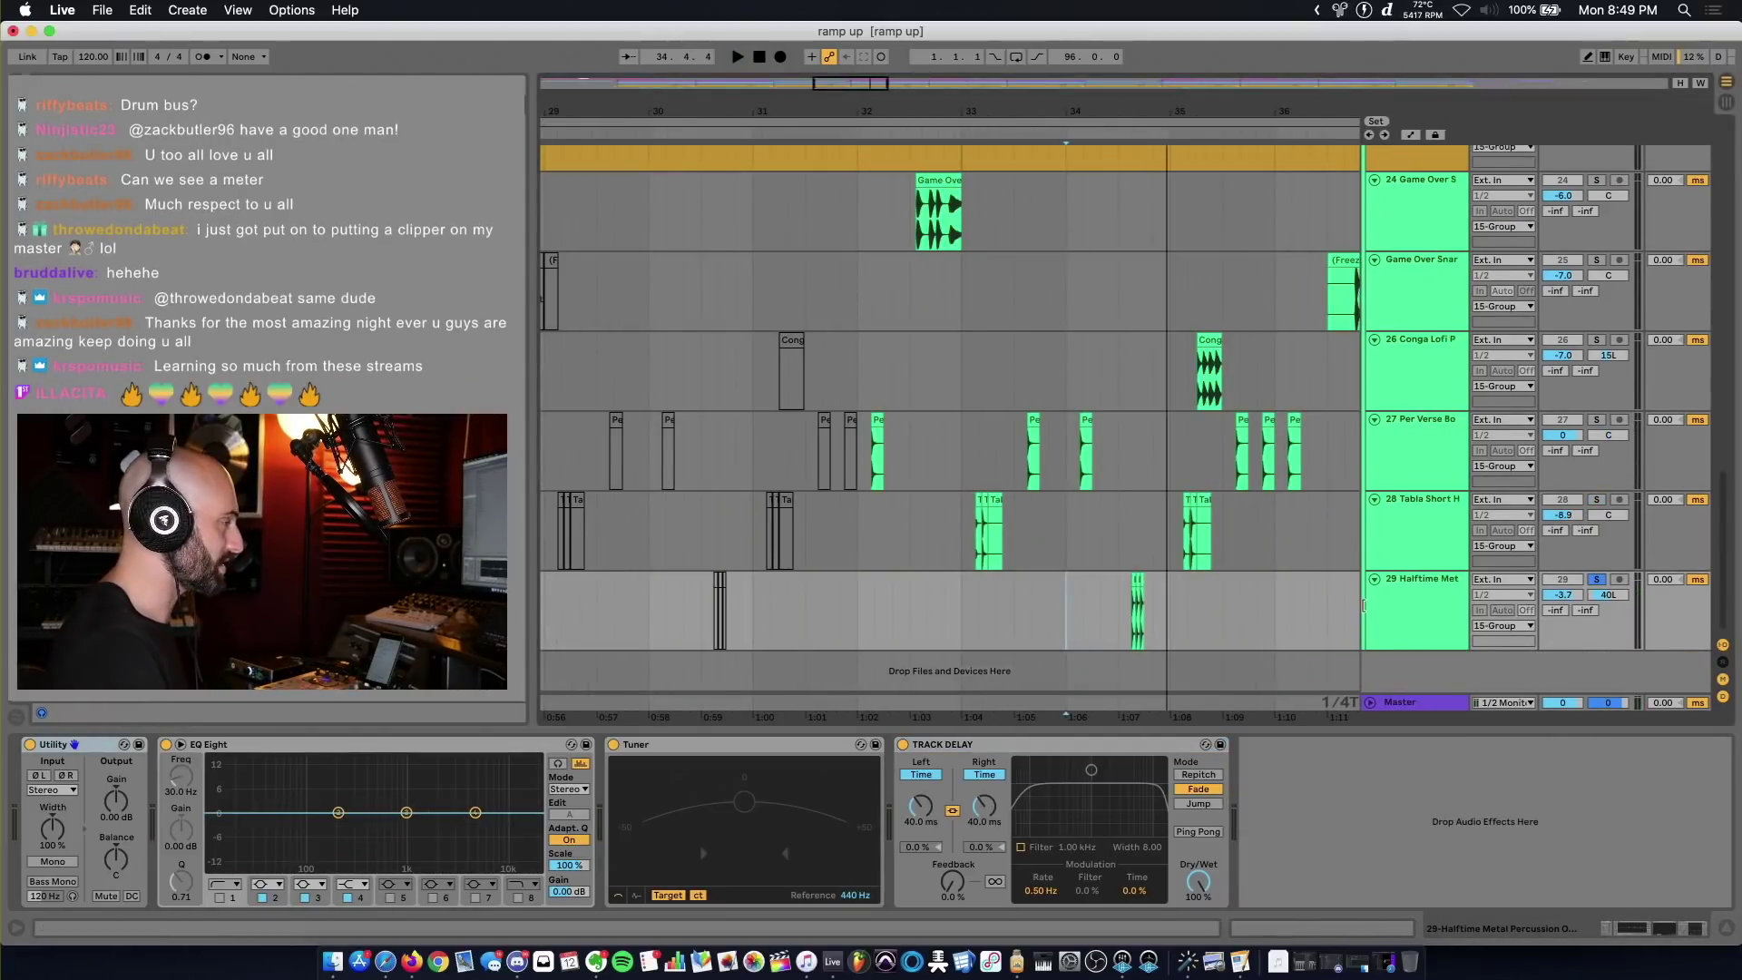
pyautogui.scroll(15, 1509, 531)
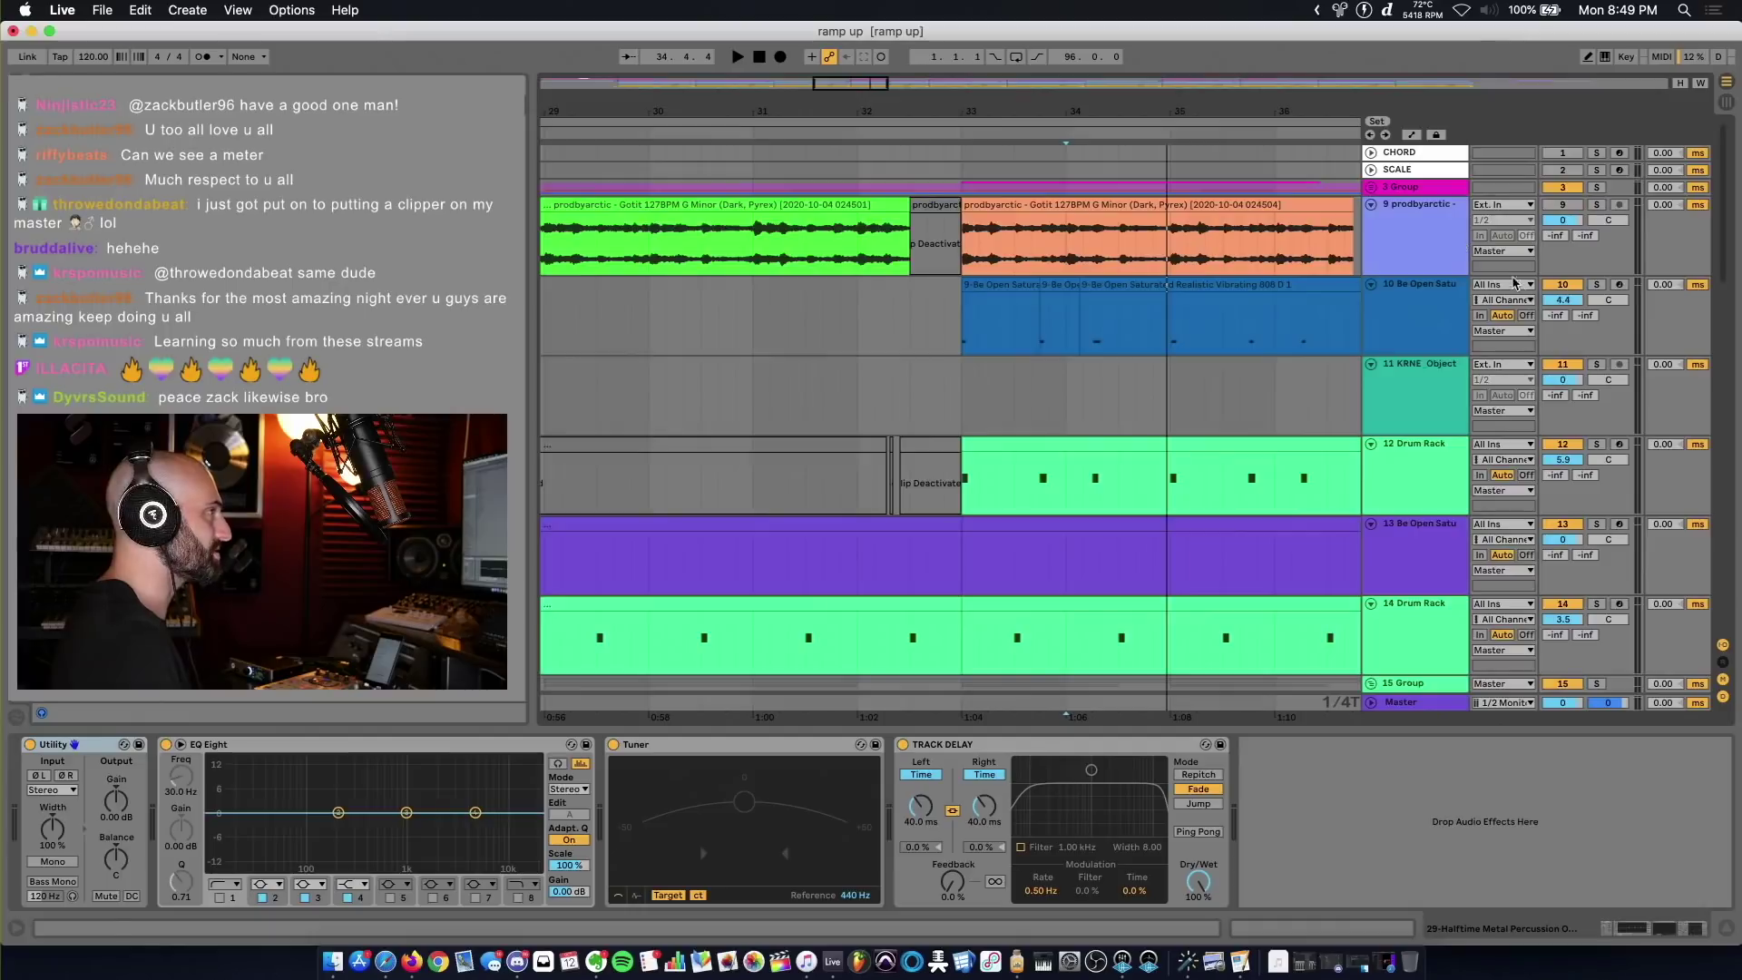
pyautogui.press('space')
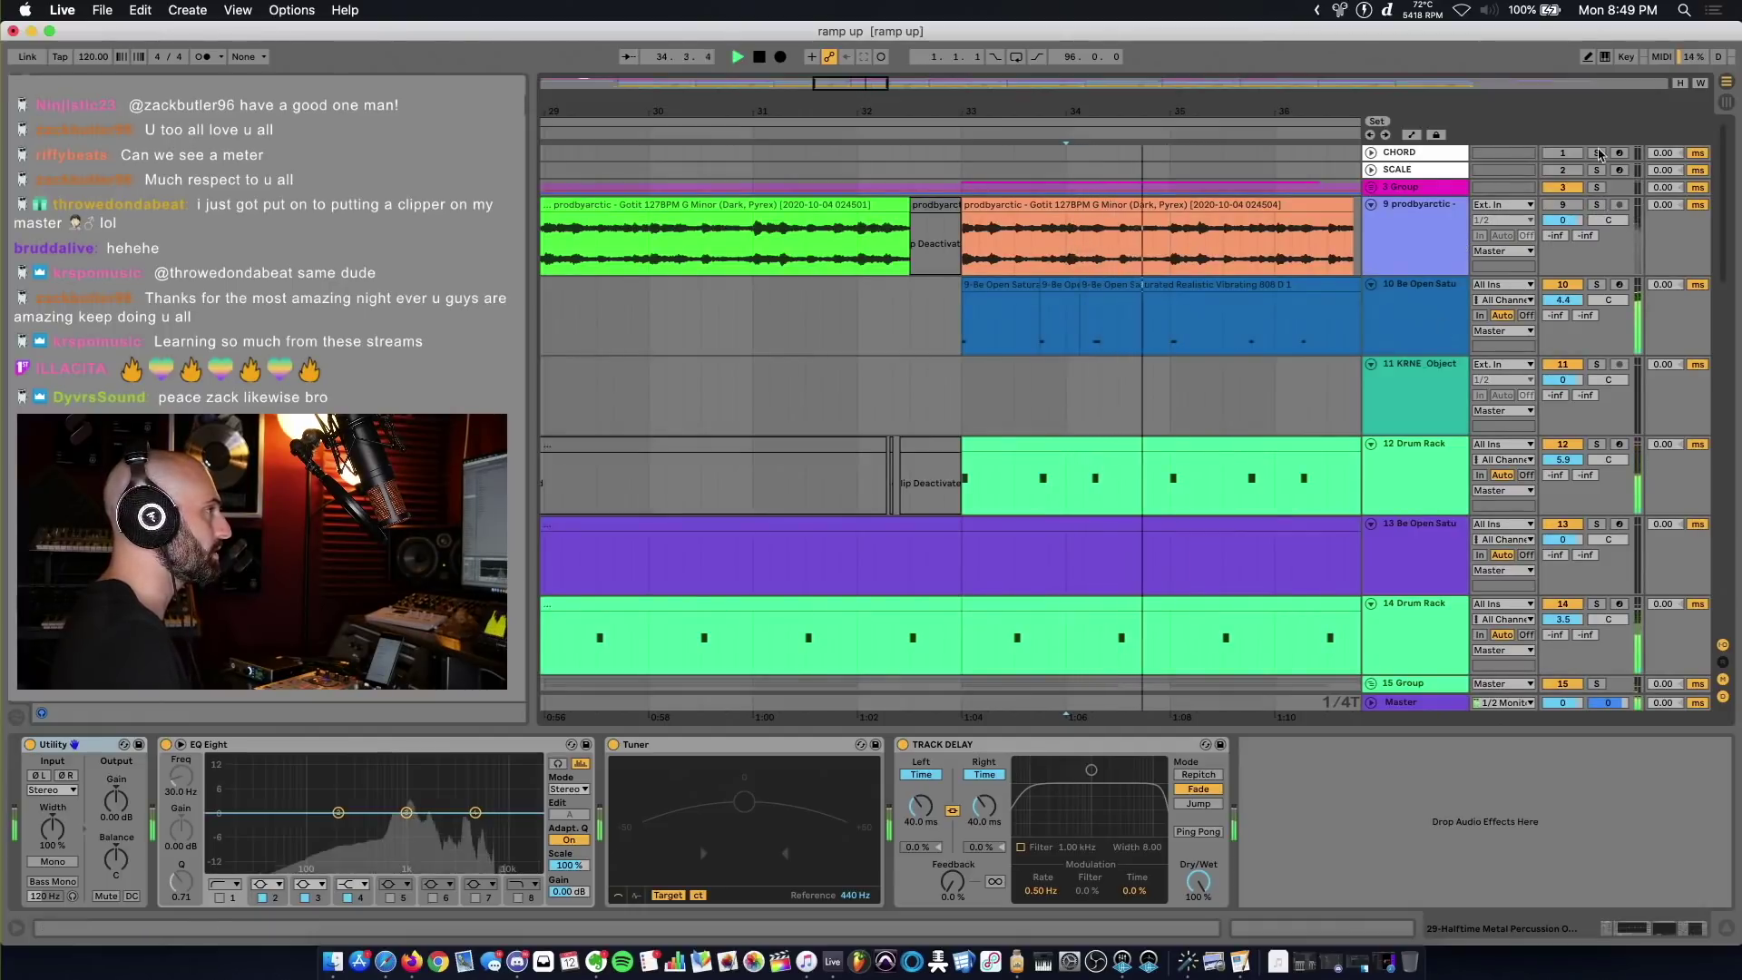
# Step: Select all of the Master track's devices and group them into one rack
pyautogui.click(1432, 704)
pyautogui.press('super+a')
pyautogui.press('super+g')
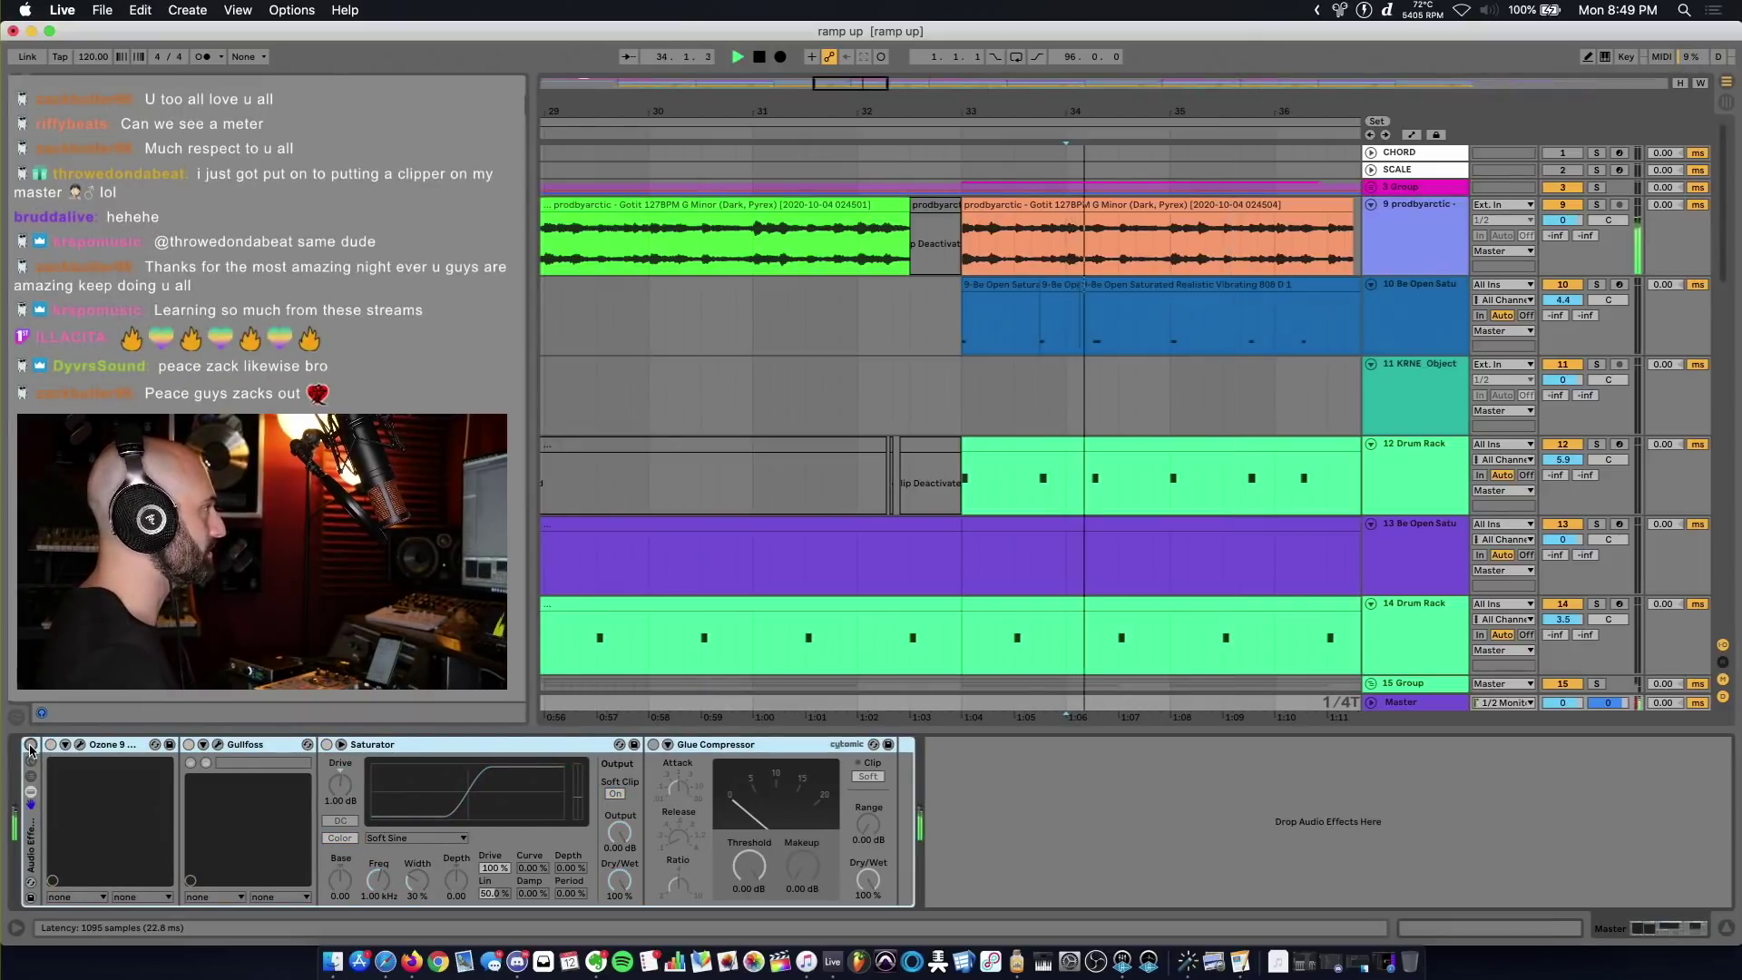
# Step: In Session view, compare the mix with the master effect rack on and bypassed
pyautogui.press('Tab')
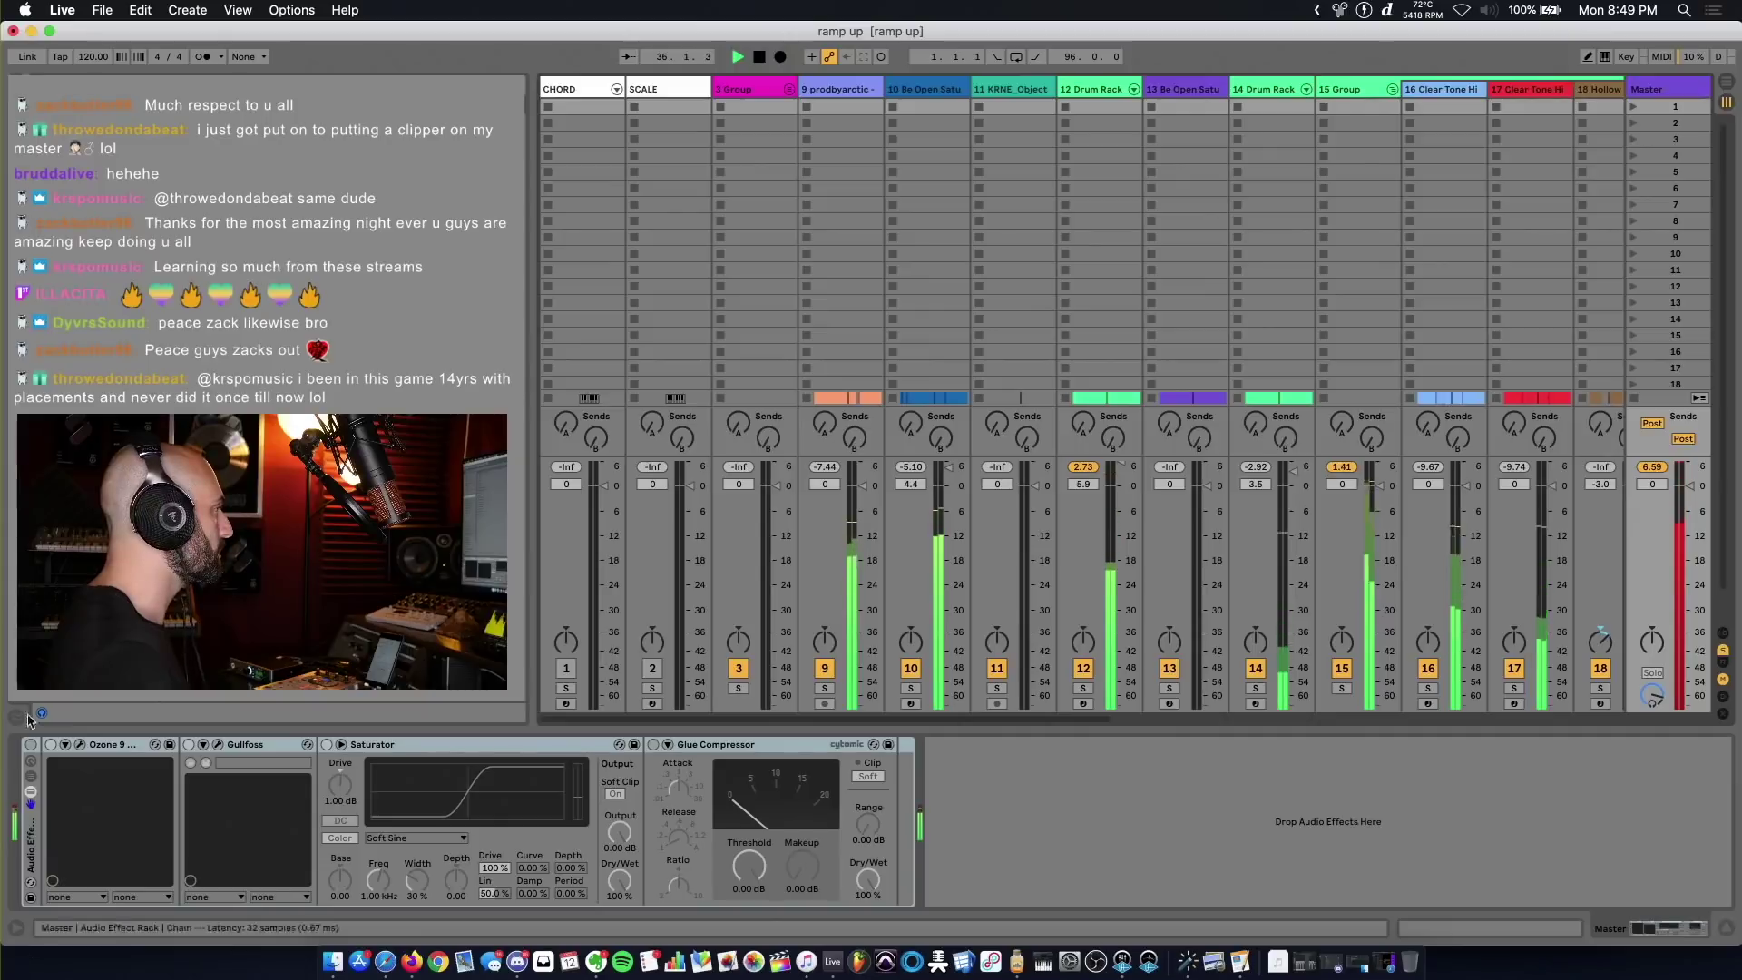
pyautogui.click(30, 745)
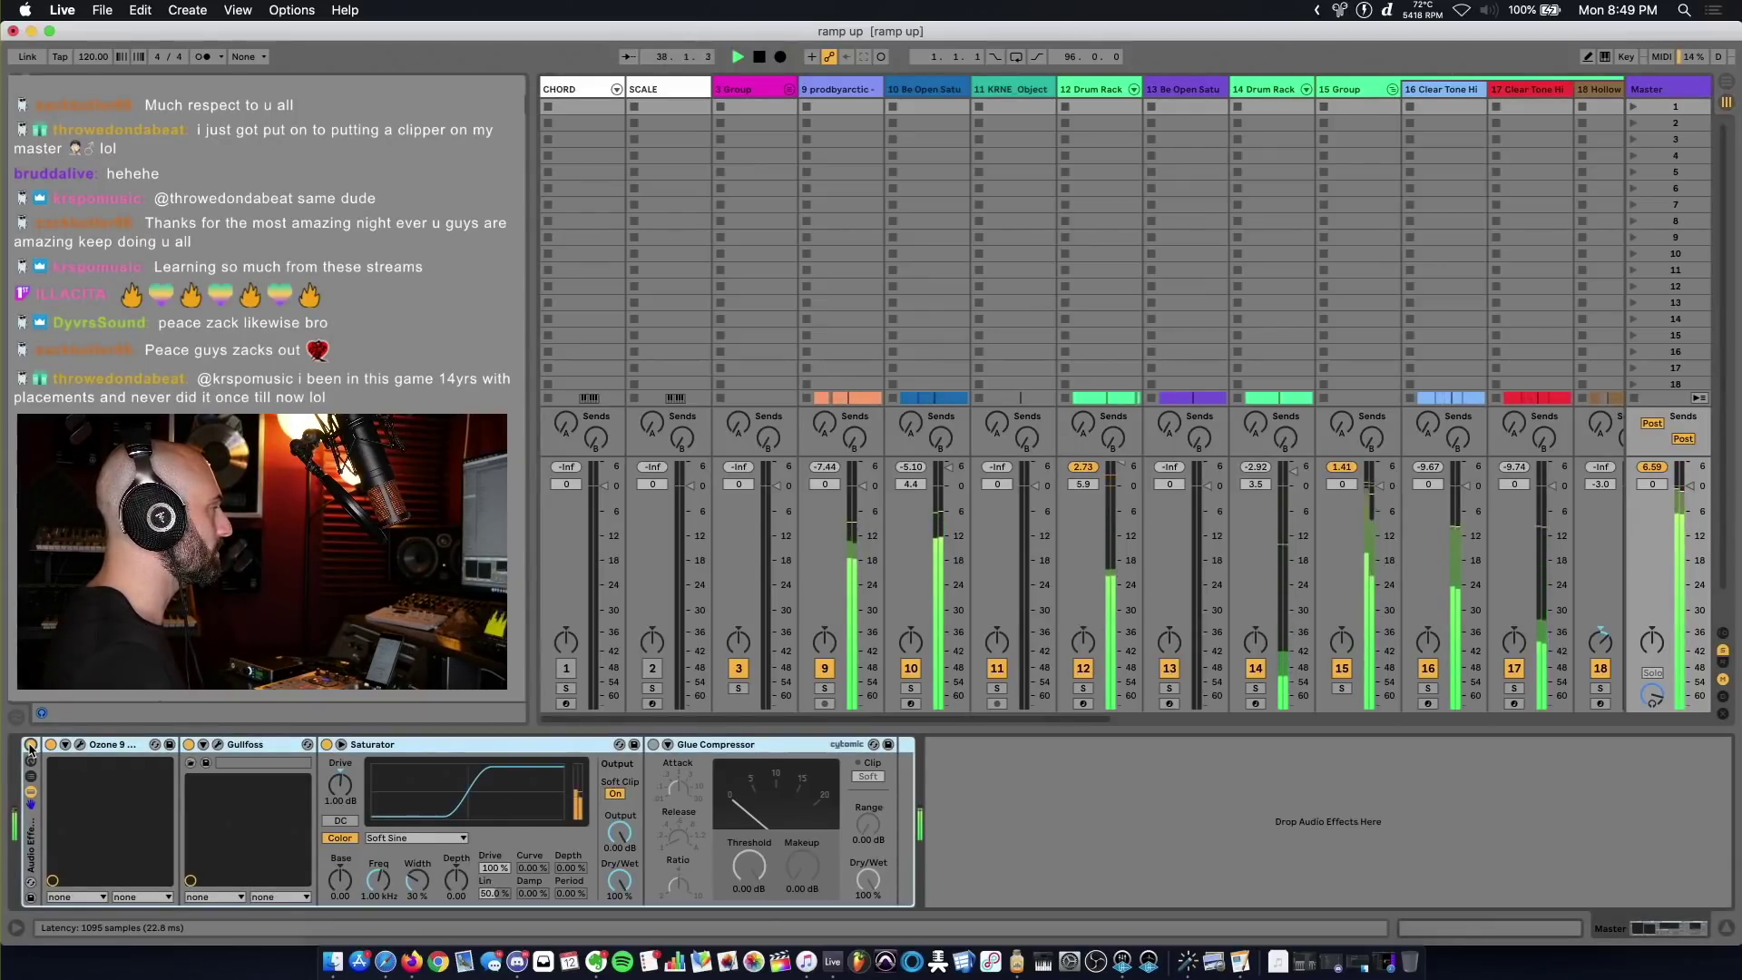
pyautogui.click(30, 745)
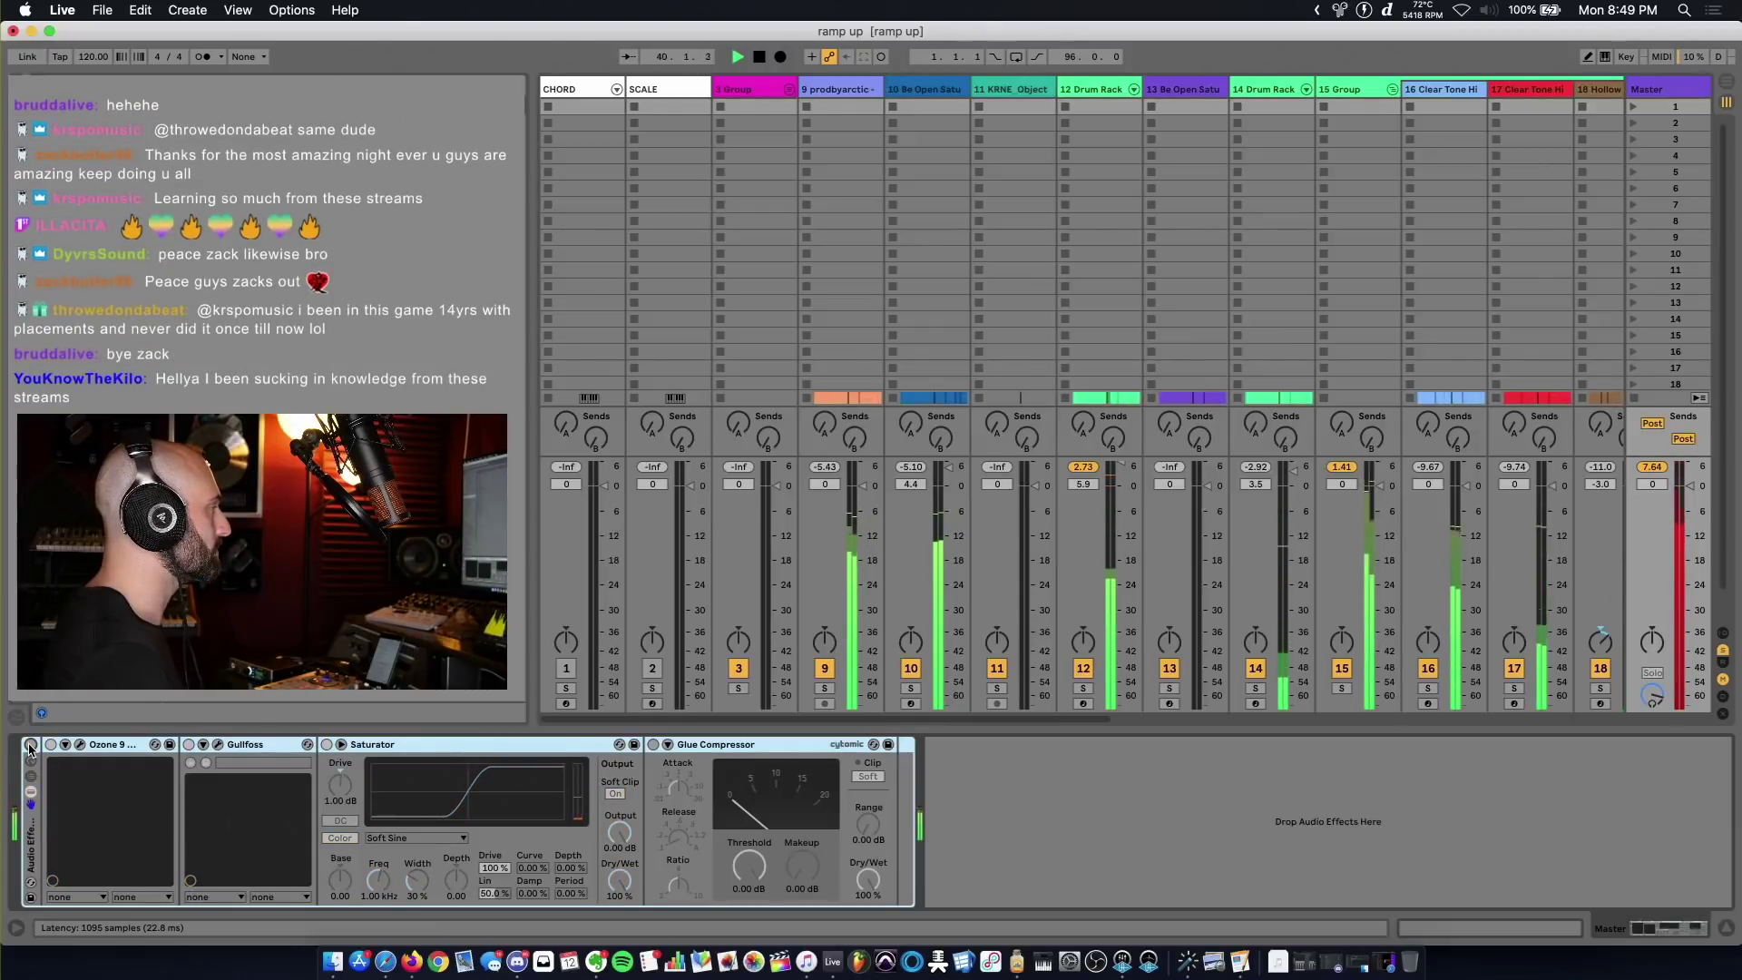
pyautogui.click(30, 744)
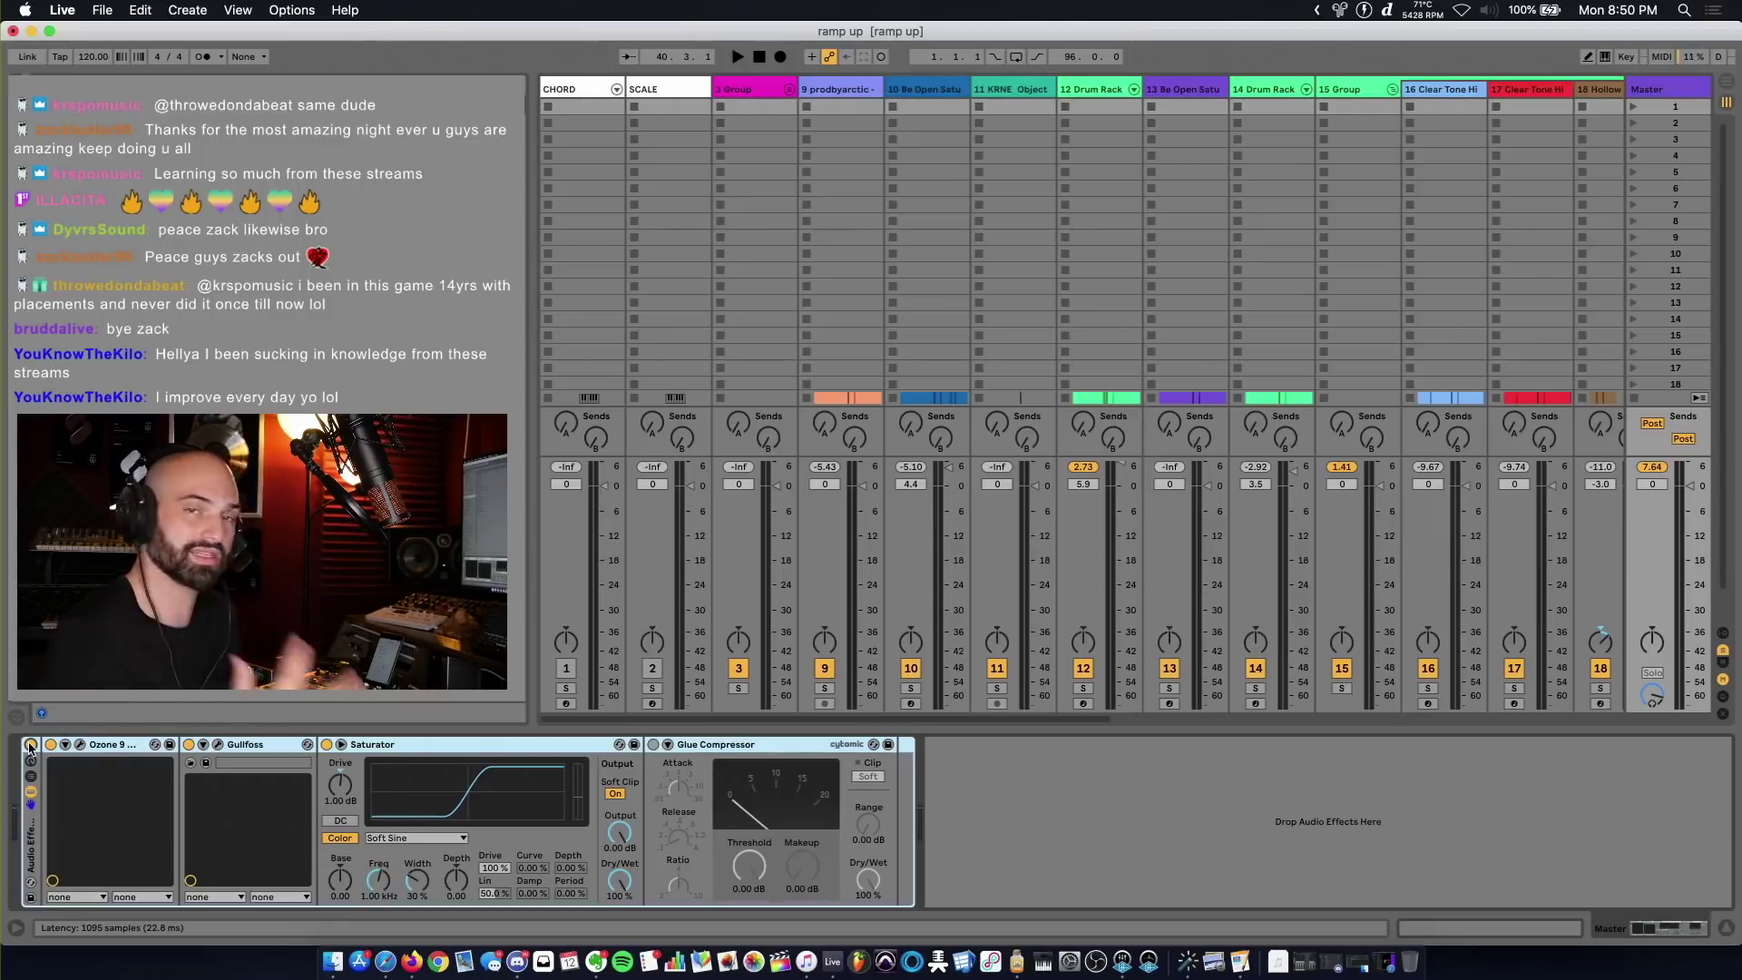
pyautogui.click(30, 743)
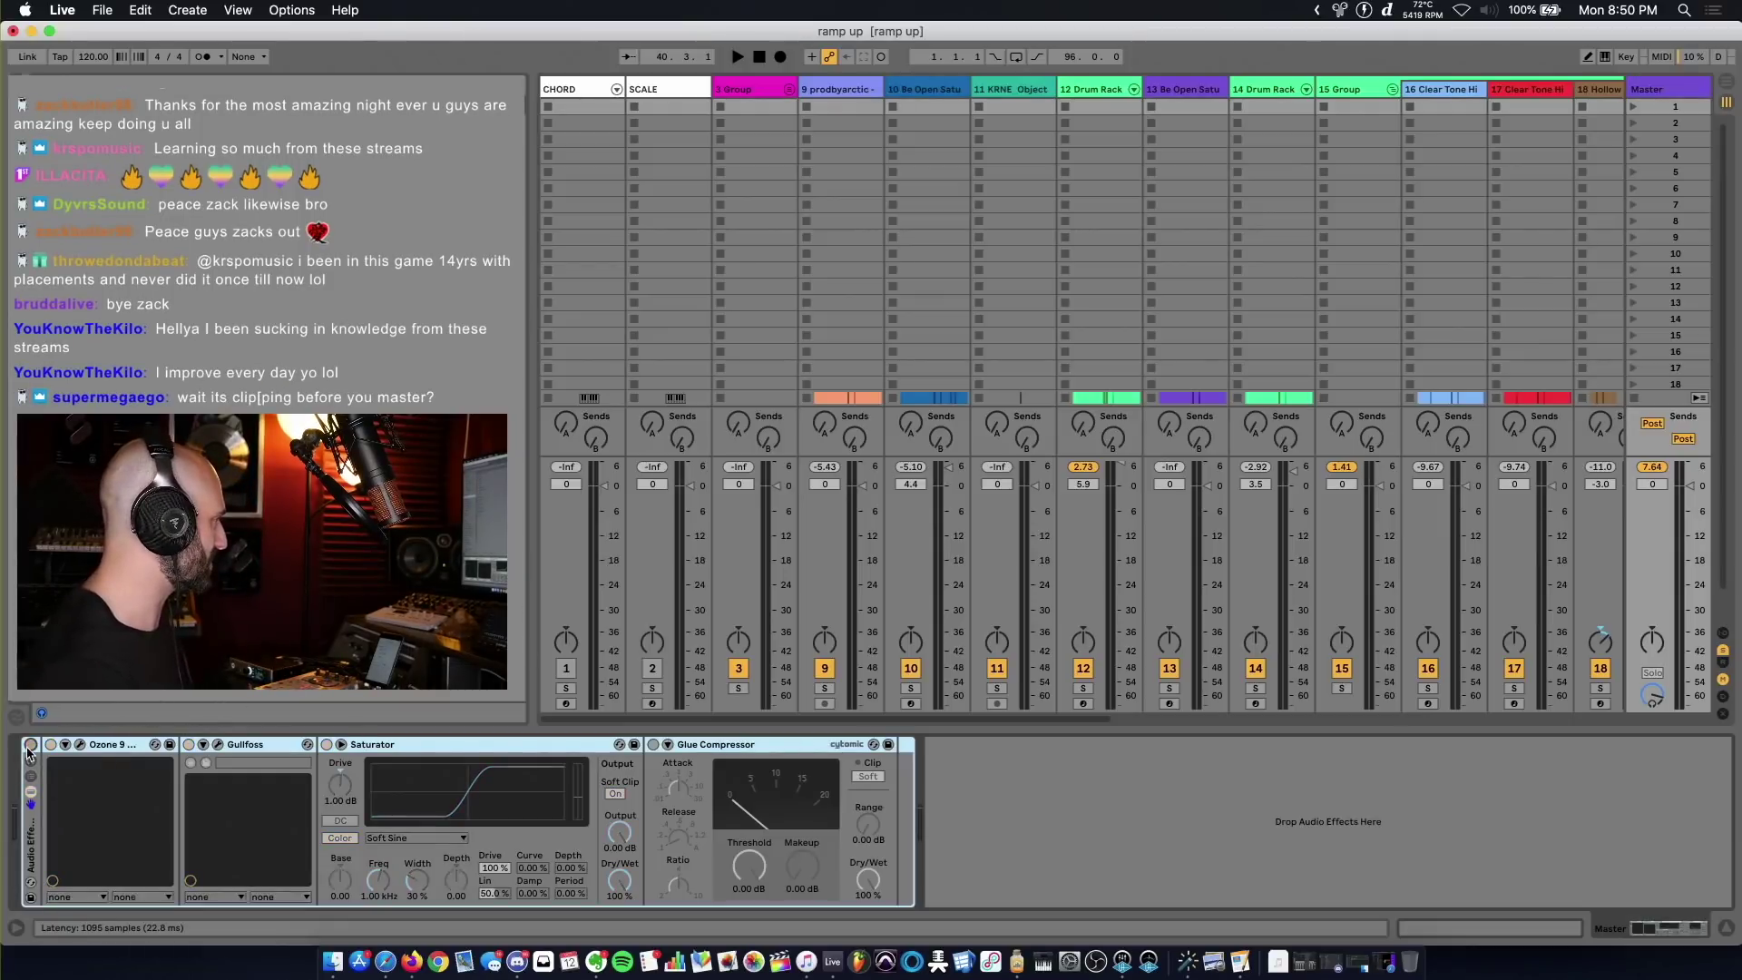
pyautogui.press('space')
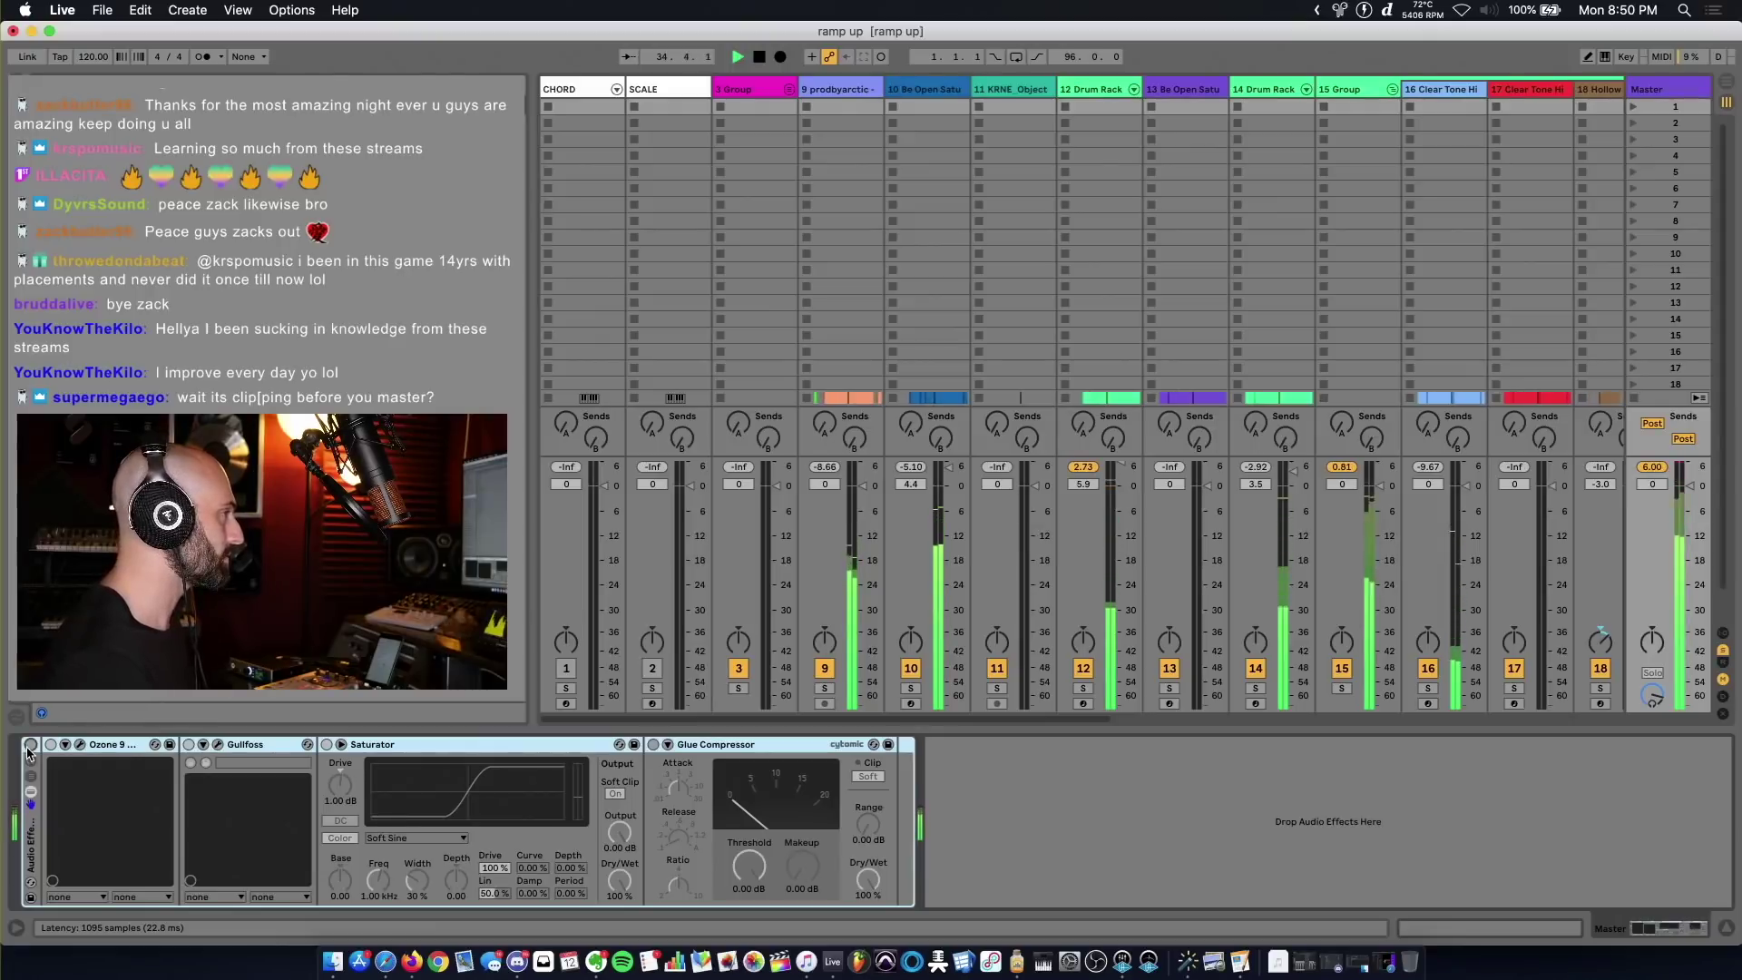
pyautogui.press('space')
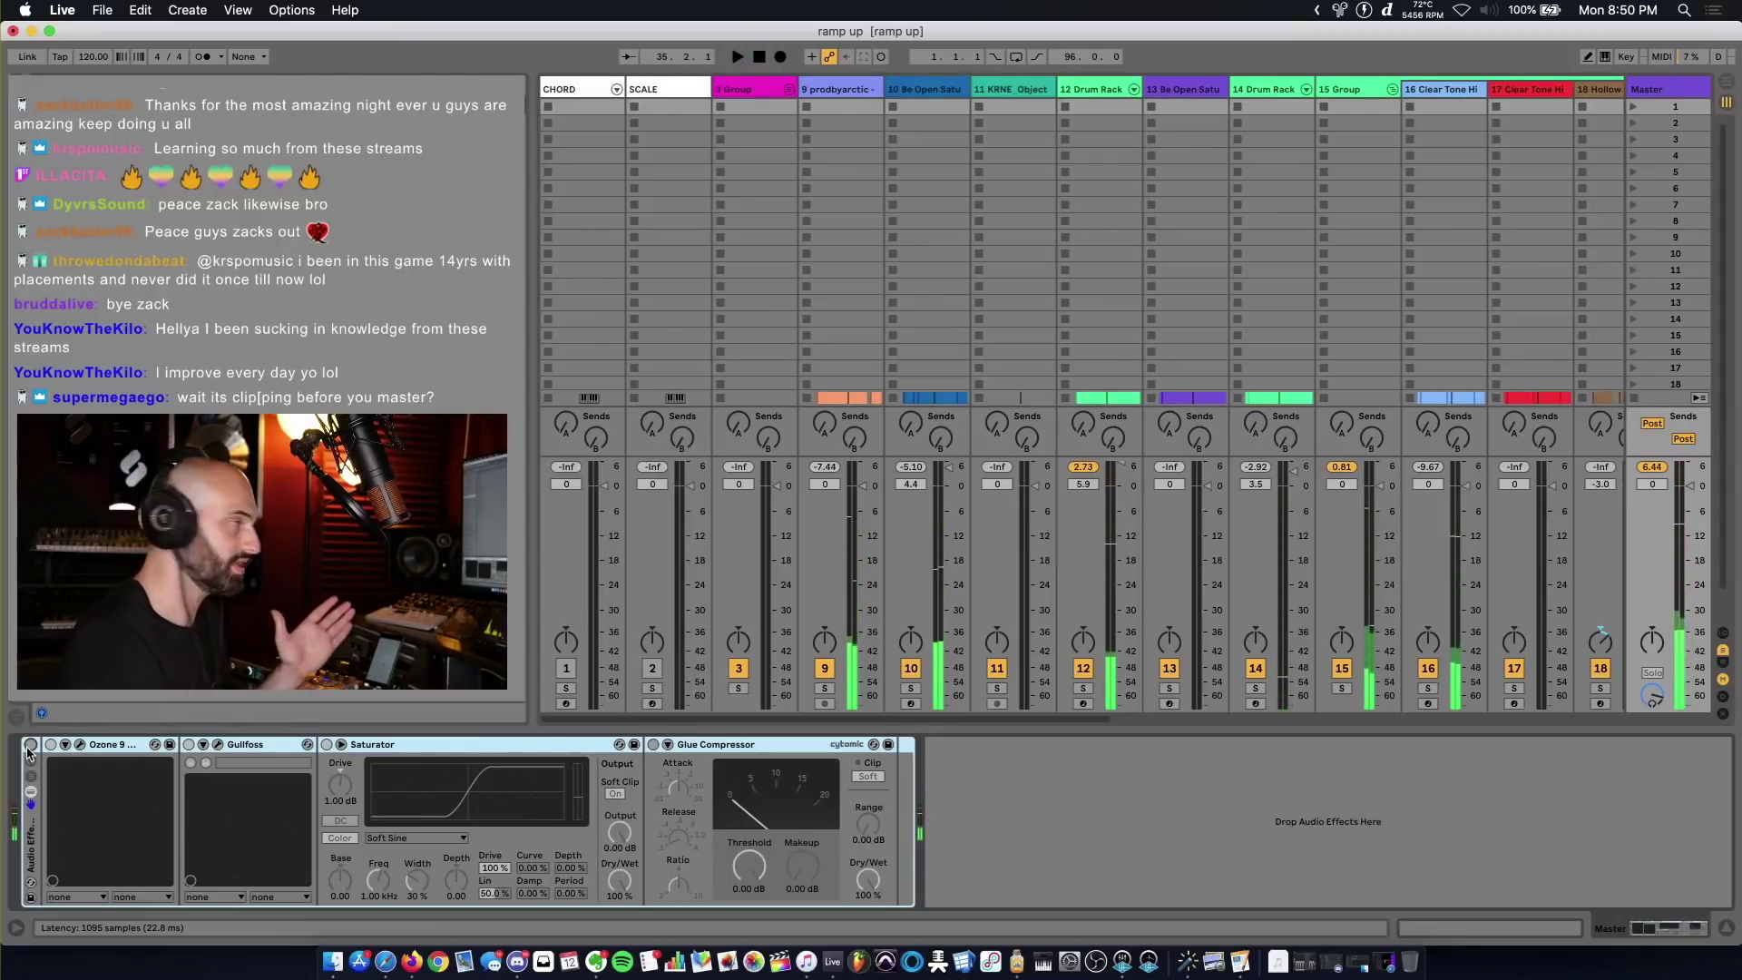
# Step: Keep A/B-ing the master rack during playback, moving between Arrangement and Session views
pyautogui.click(30, 744)
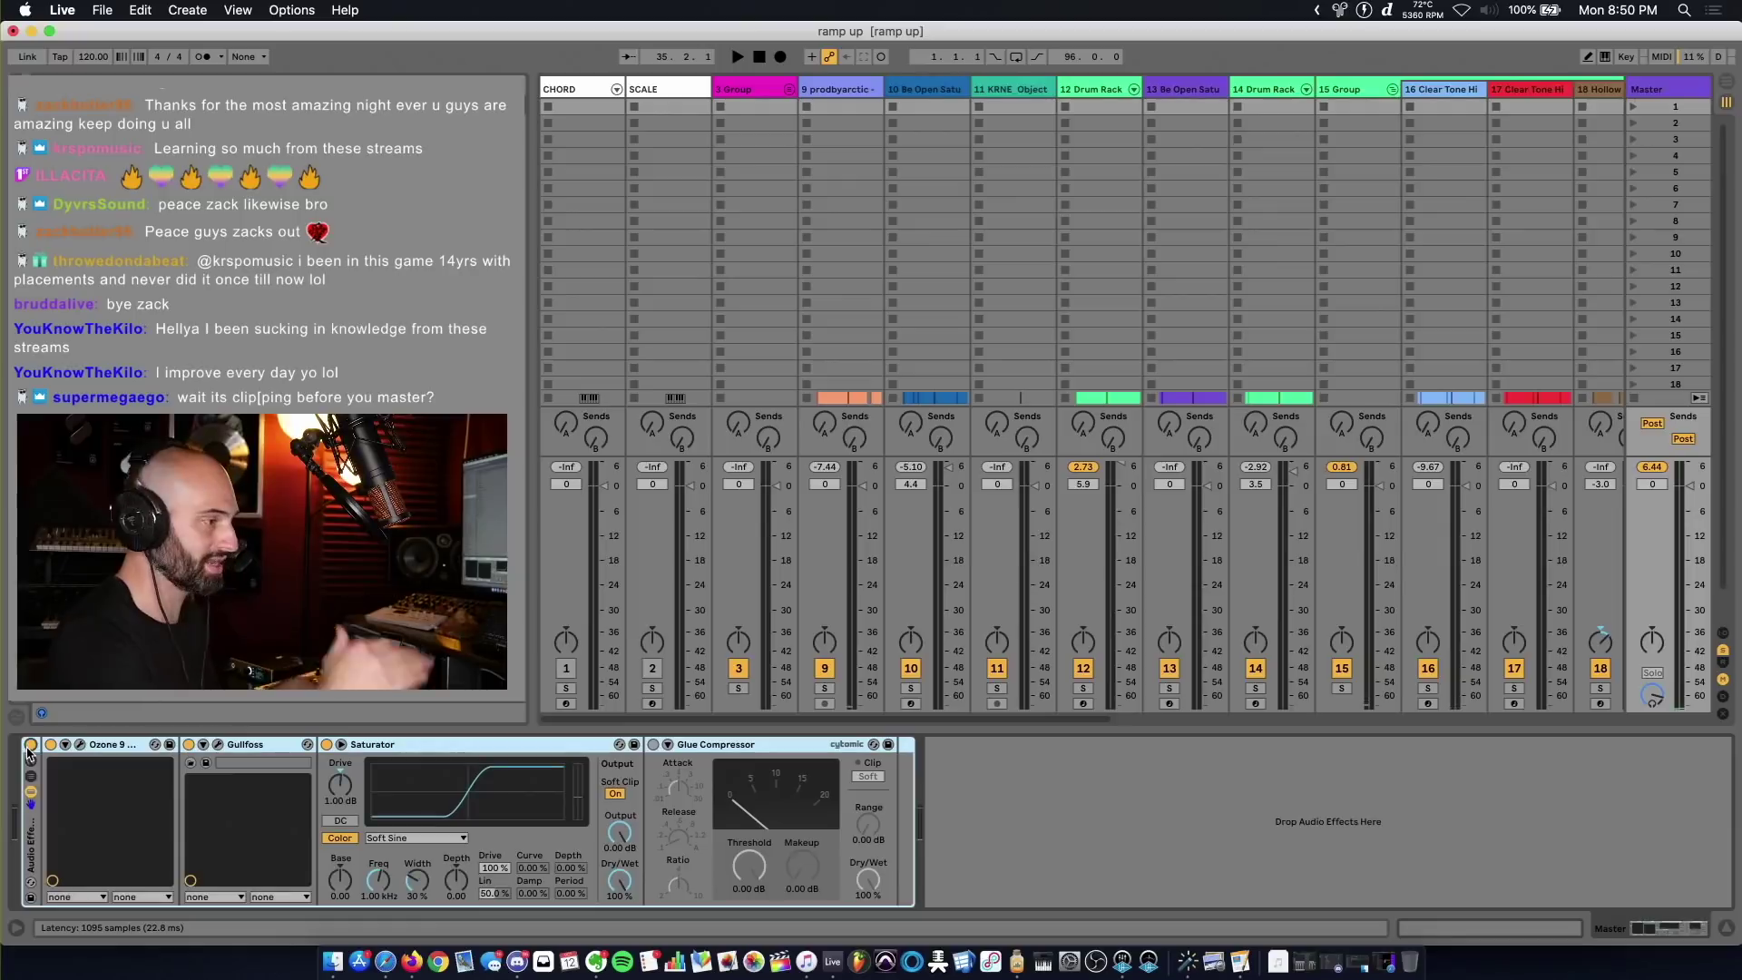
pyautogui.press('space')
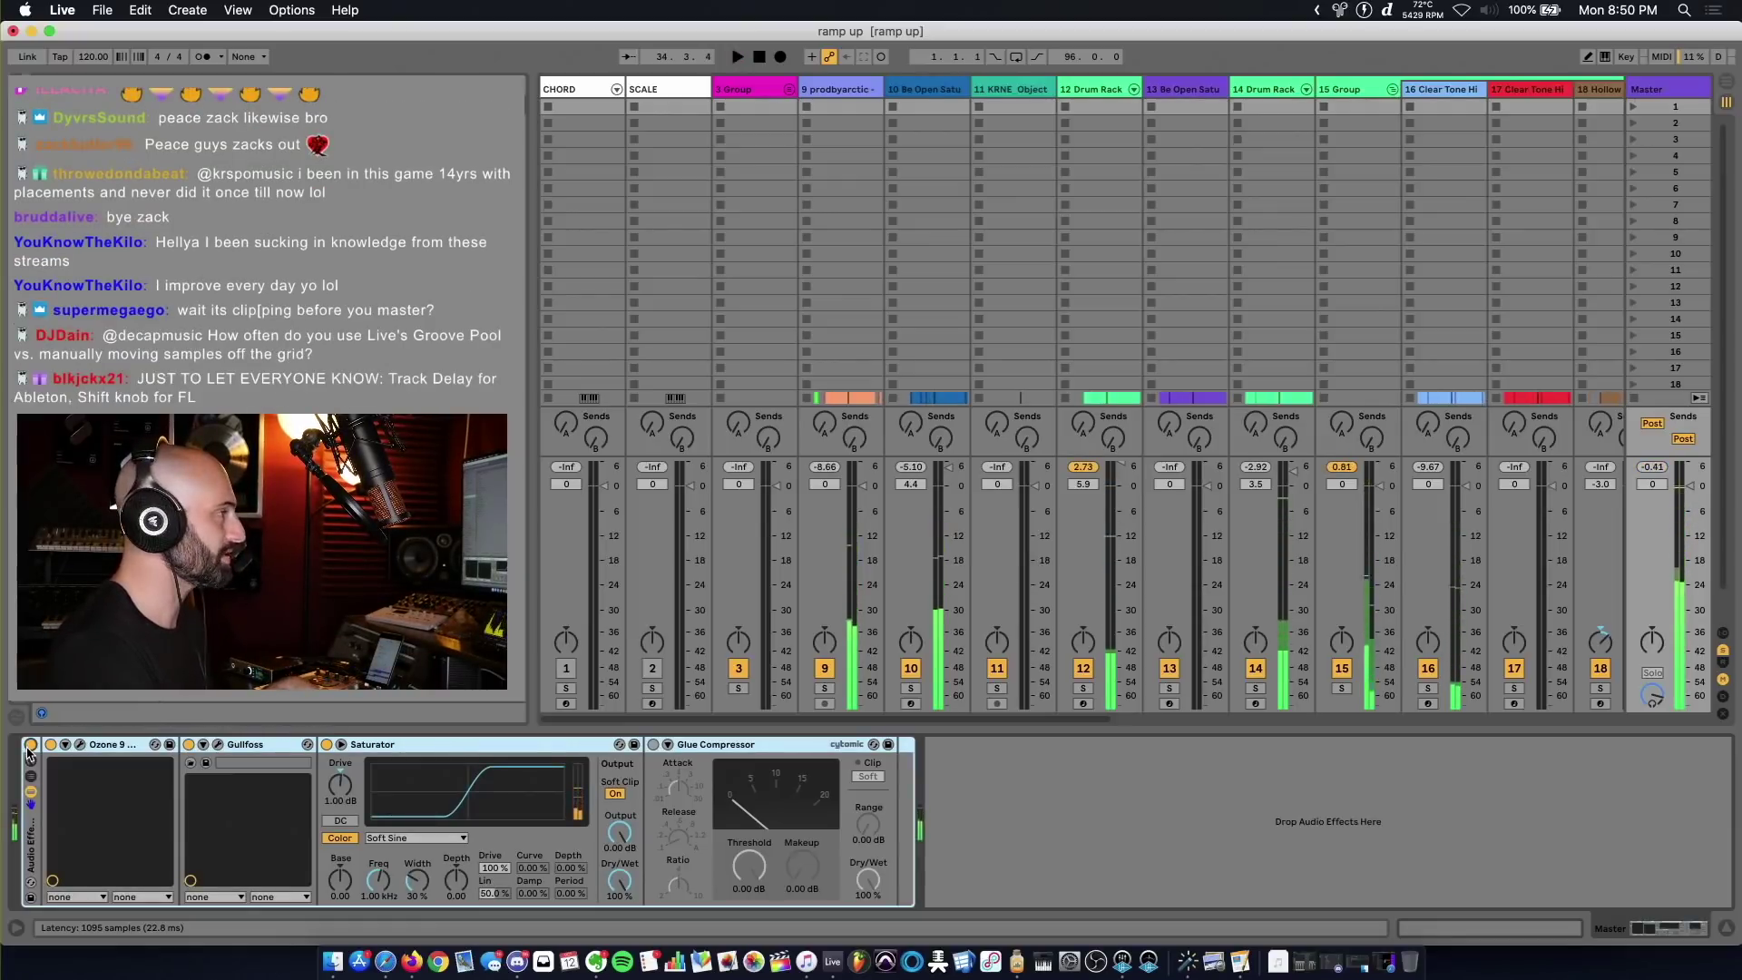
pyautogui.click(30, 744)
pyautogui.click(30, 744)
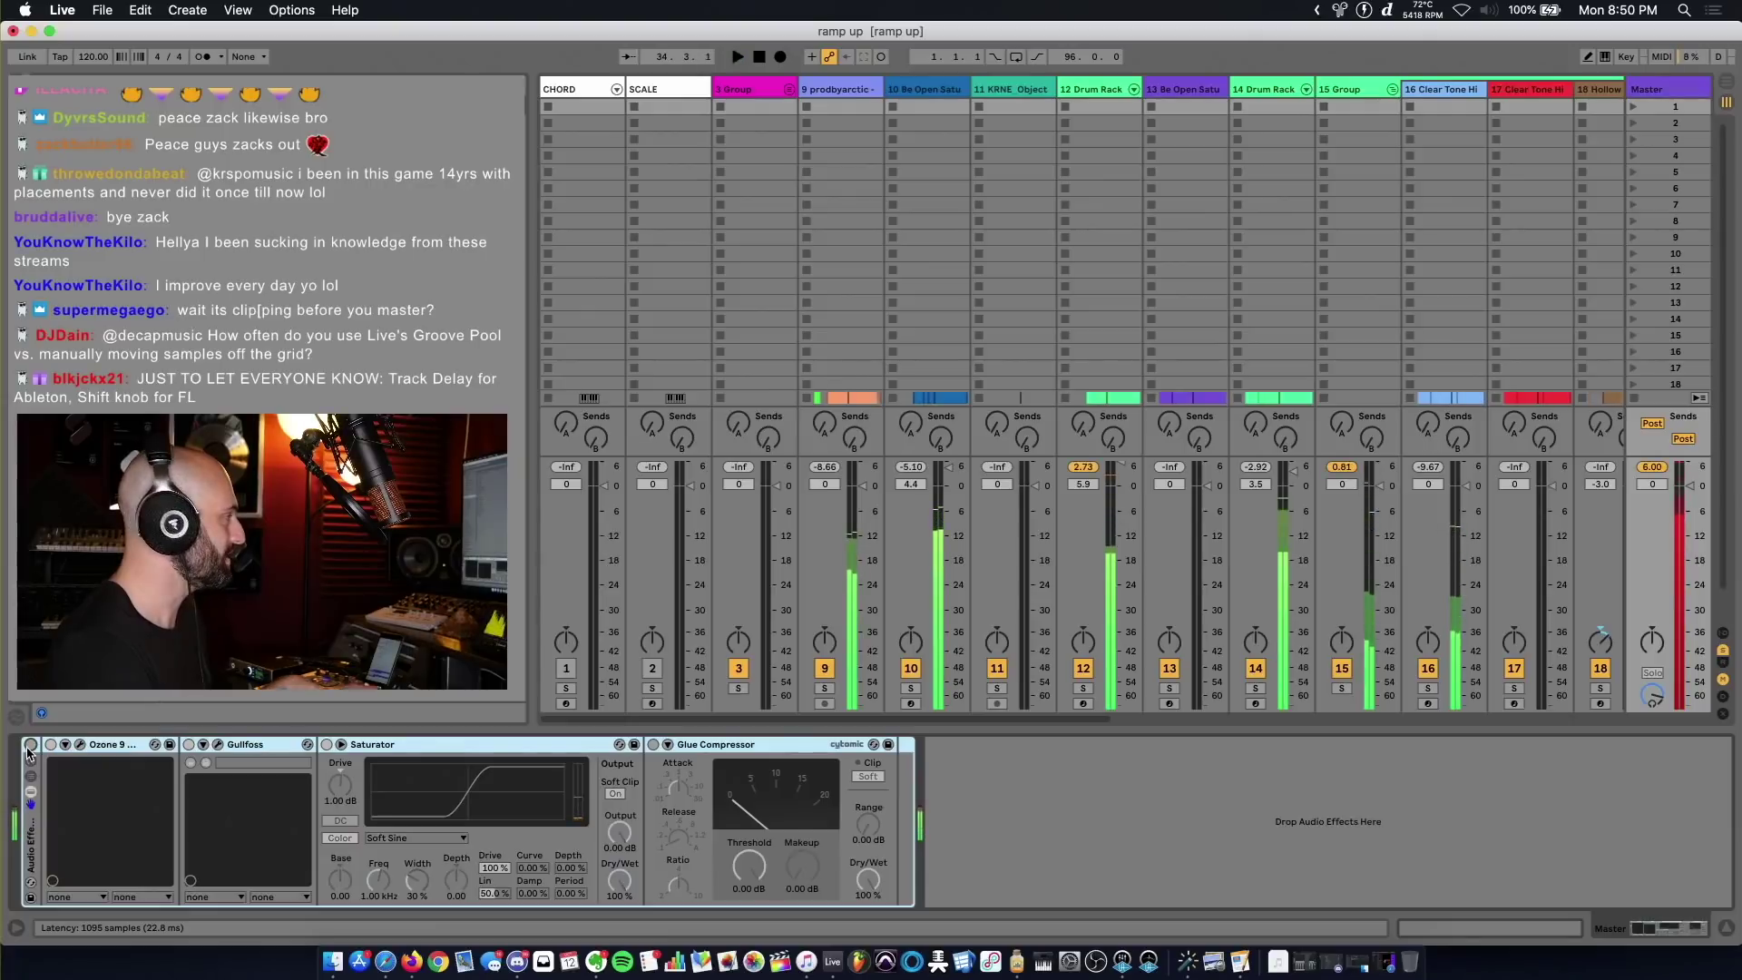
pyautogui.press('space')
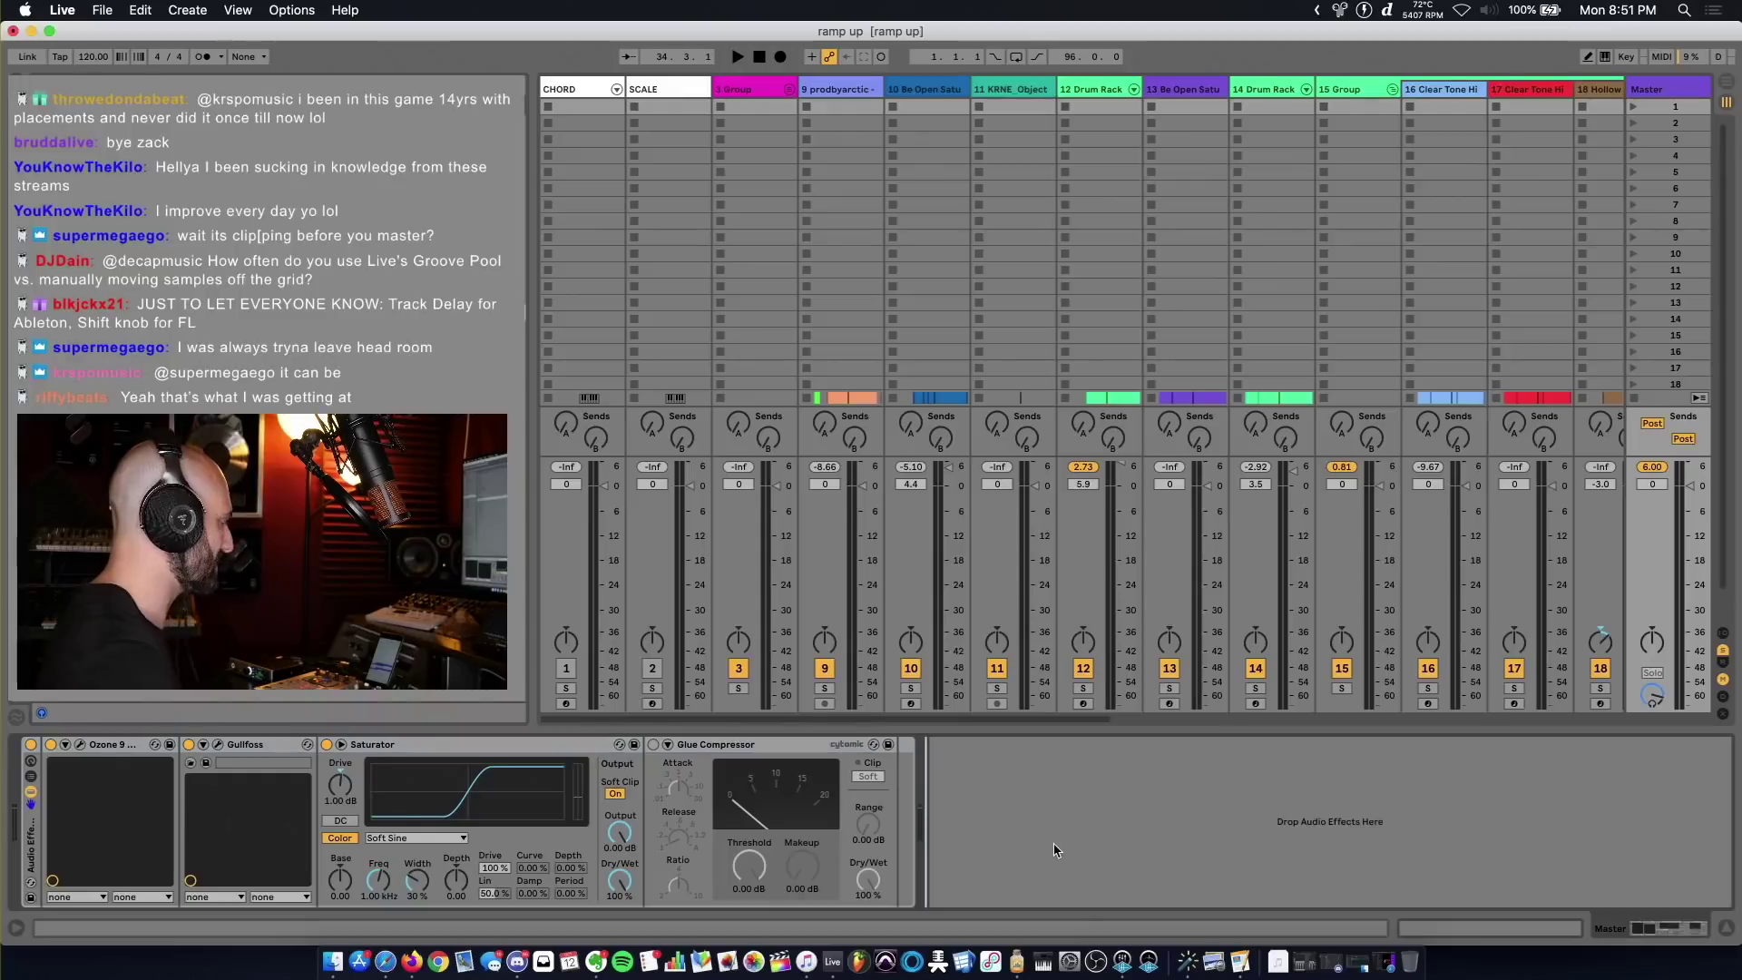
pyautogui.press('Tab')
pyautogui.click(30, 744)
pyautogui.press('space')
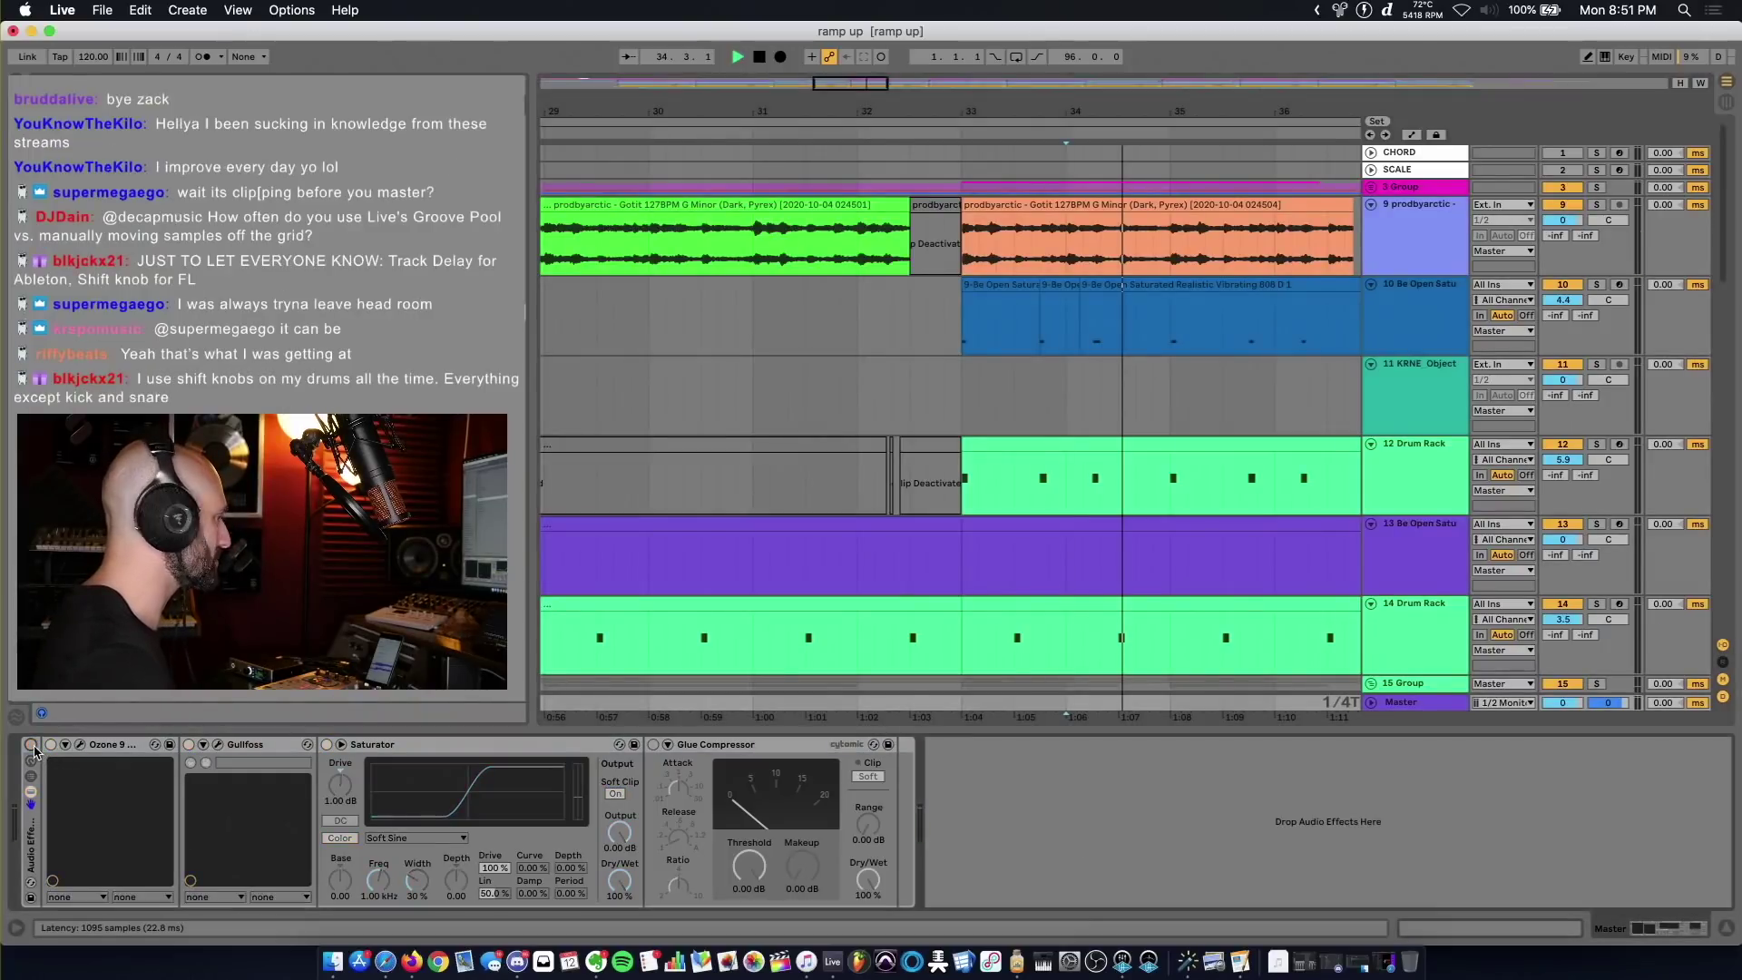
pyautogui.press('Tab')
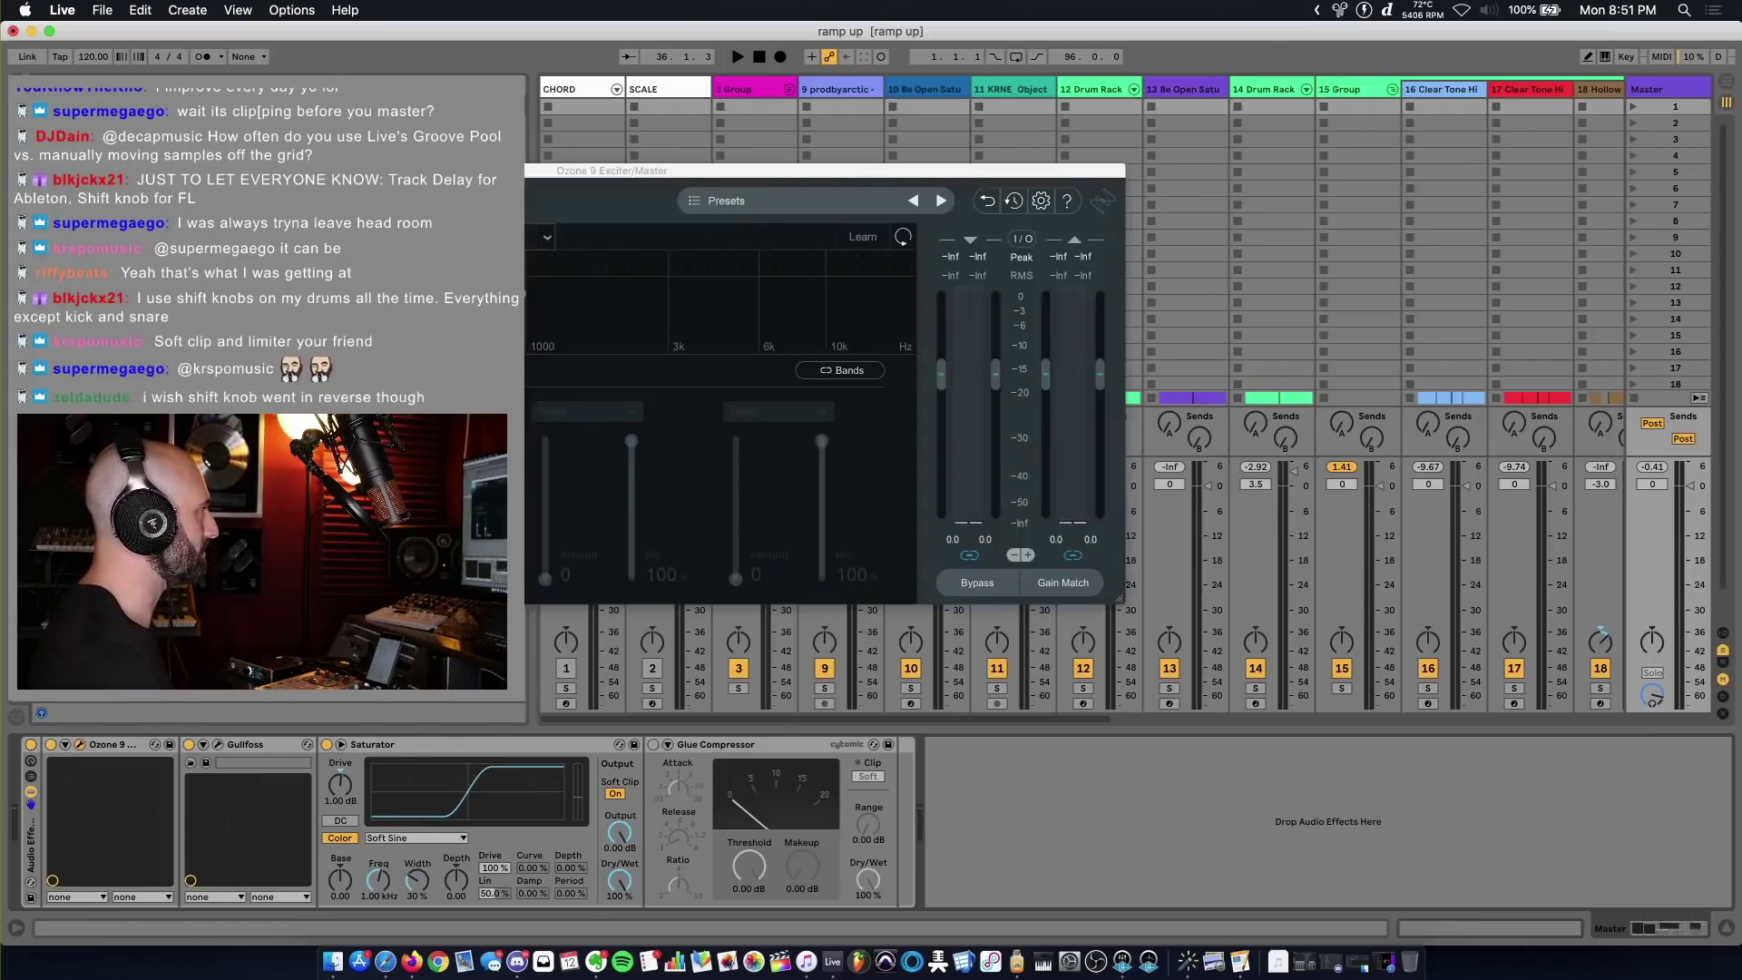
# Step: Enable the Ozone 9 Exciter on the master during playback, then close its window
pyautogui.moveTo(458, 180); pyautogui.dragTo(1057, 166)
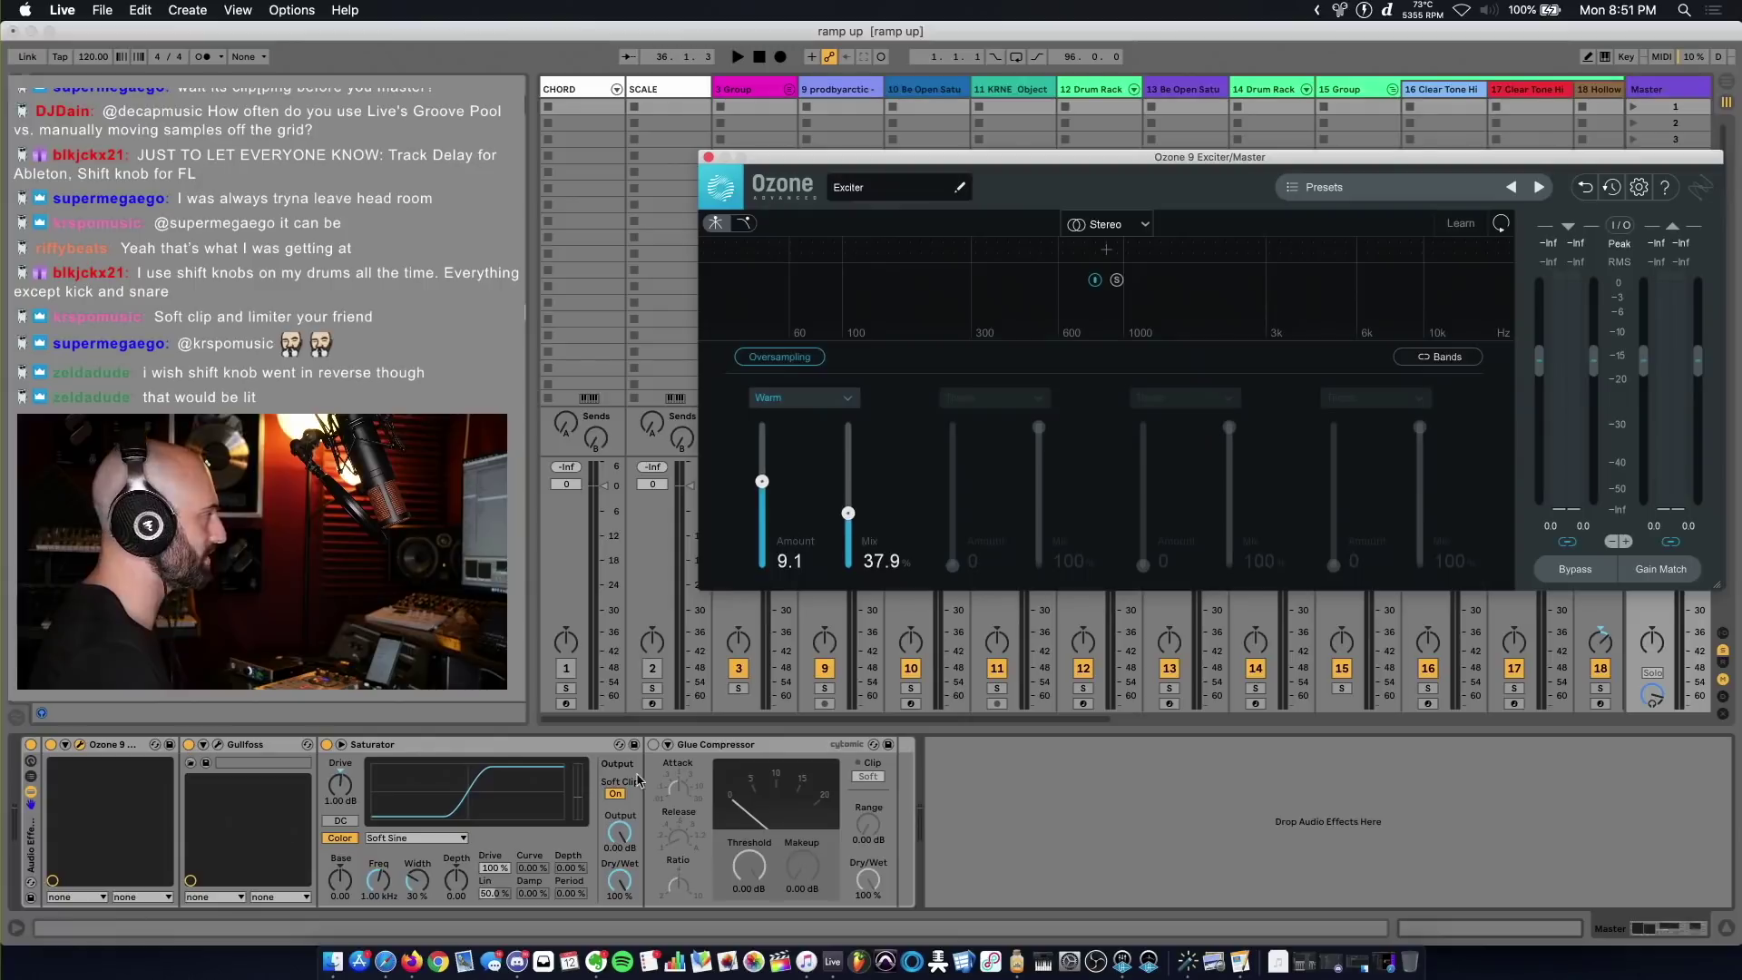
pyautogui.click(53, 747)
pyautogui.press('space')
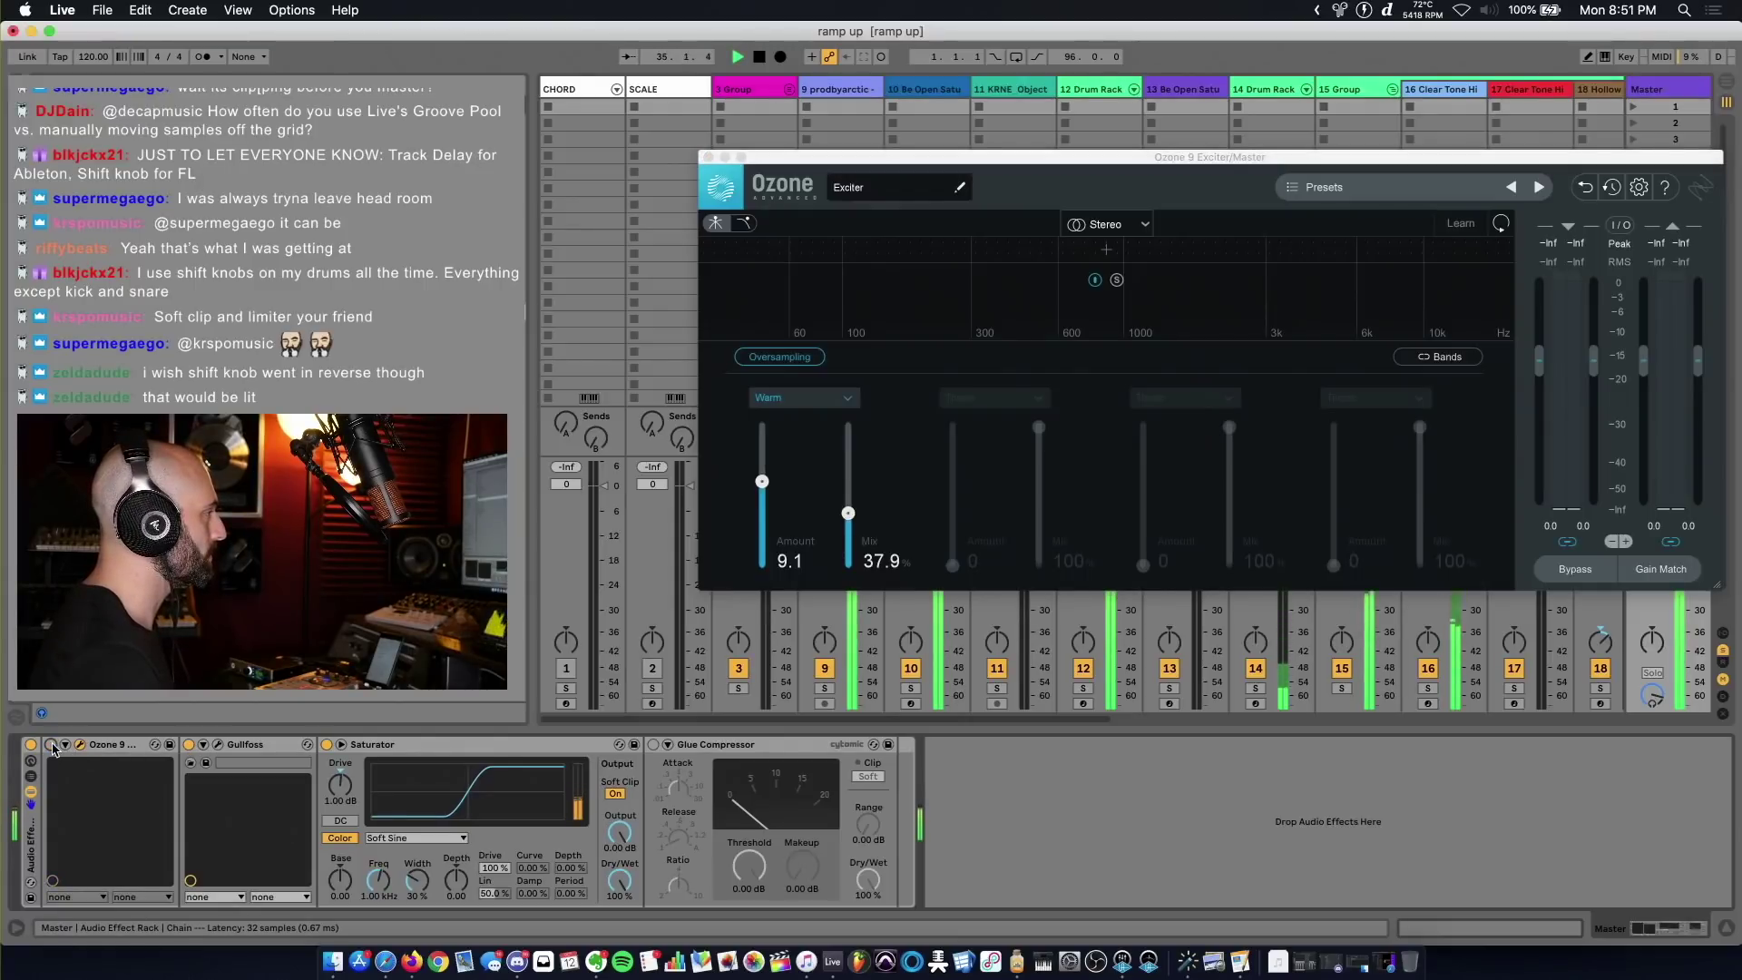
pyautogui.click(51, 745)
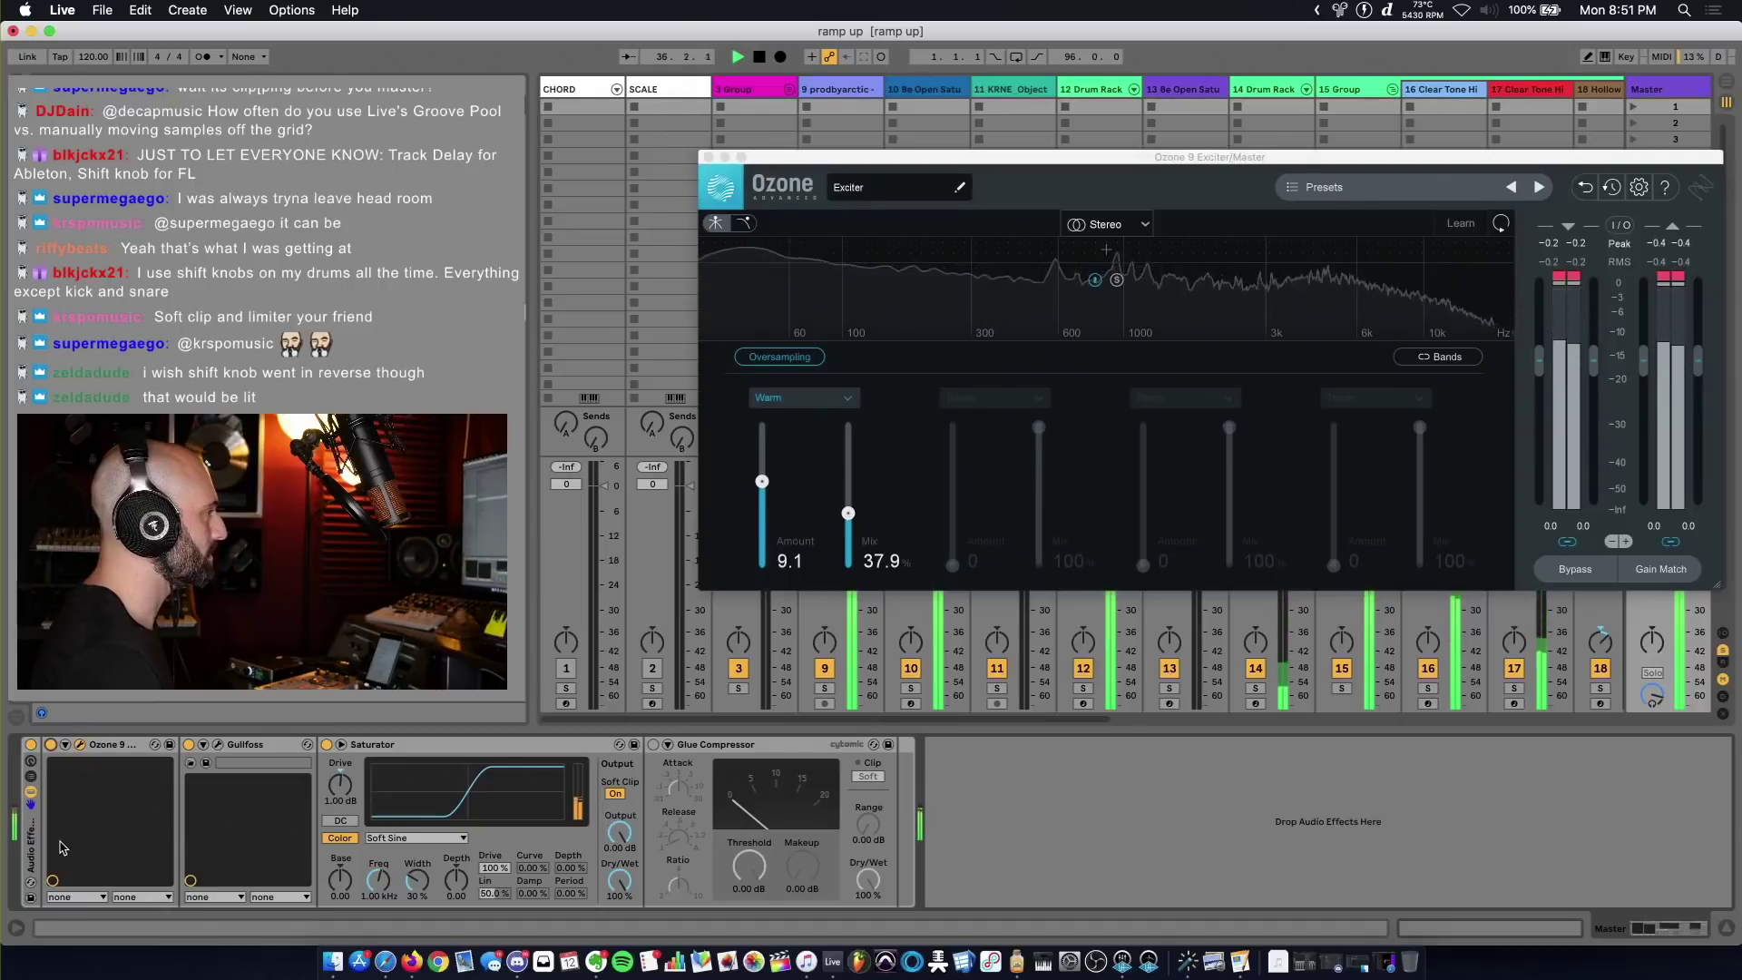
pyautogui.press('space')
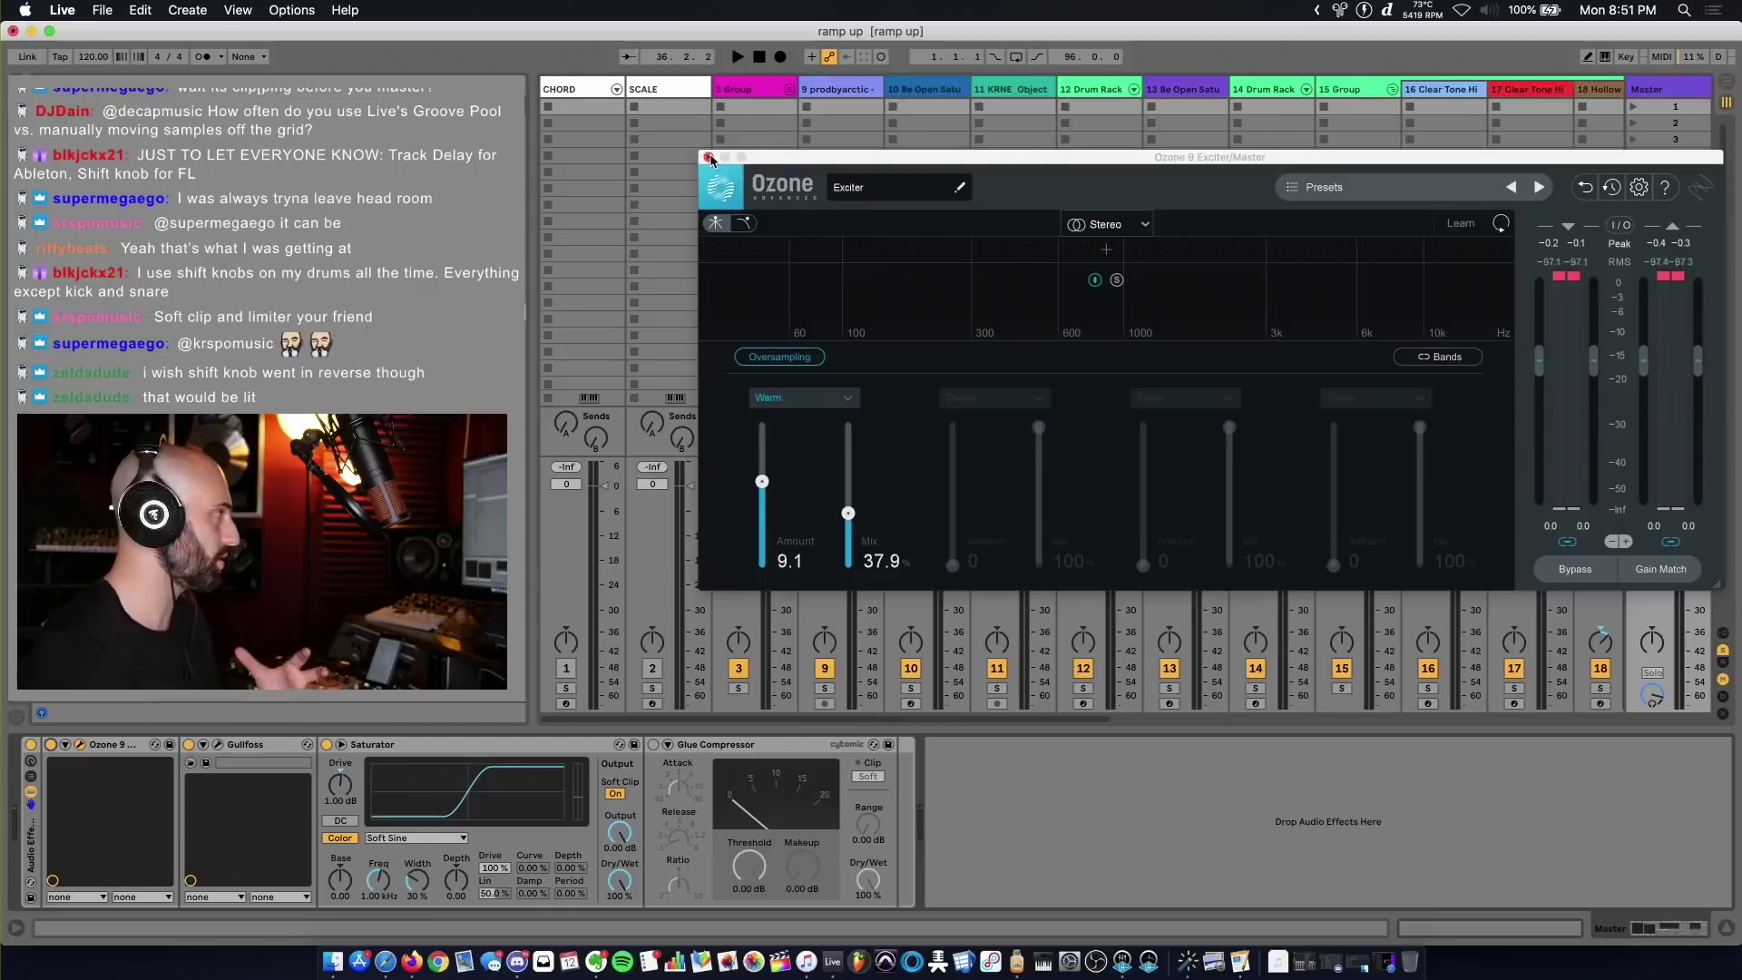
pyautogui.click(710, 159)
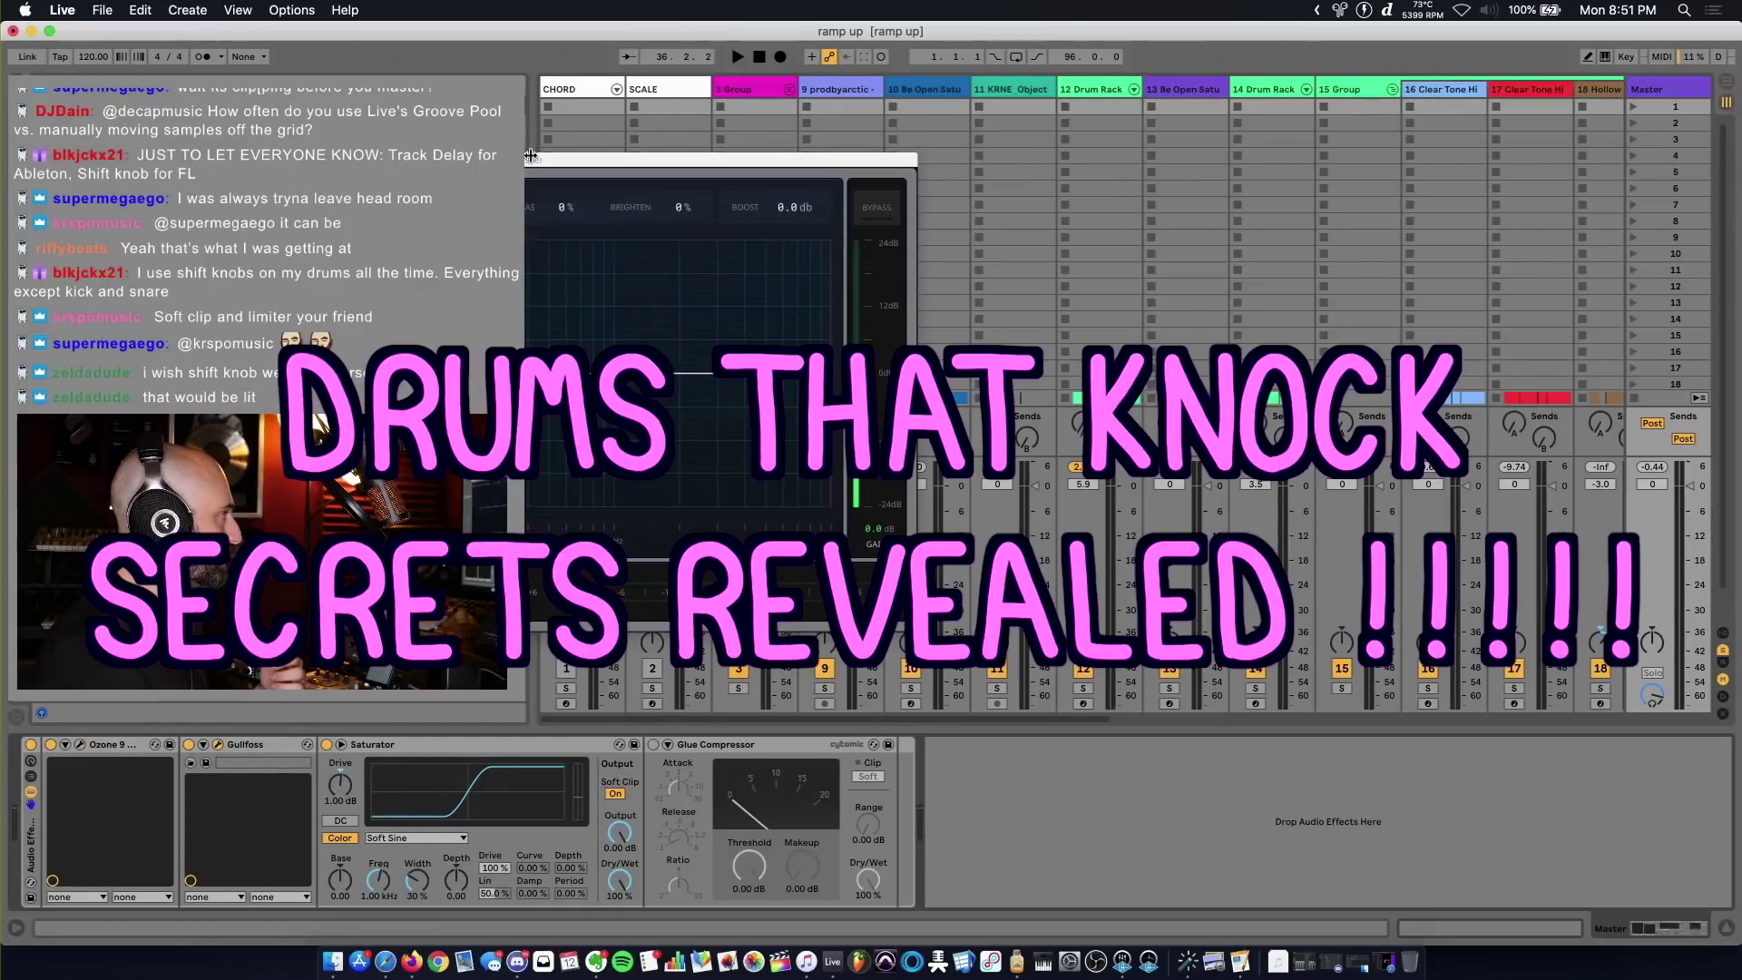
# Step: Open Gullfoss and compare the playing mix with it bypassed and on, leaving it off
pyautogui.click(217, 744)
pyautogui.moveTo(1155, 136); pyautogui.dragTo(1051, 154)
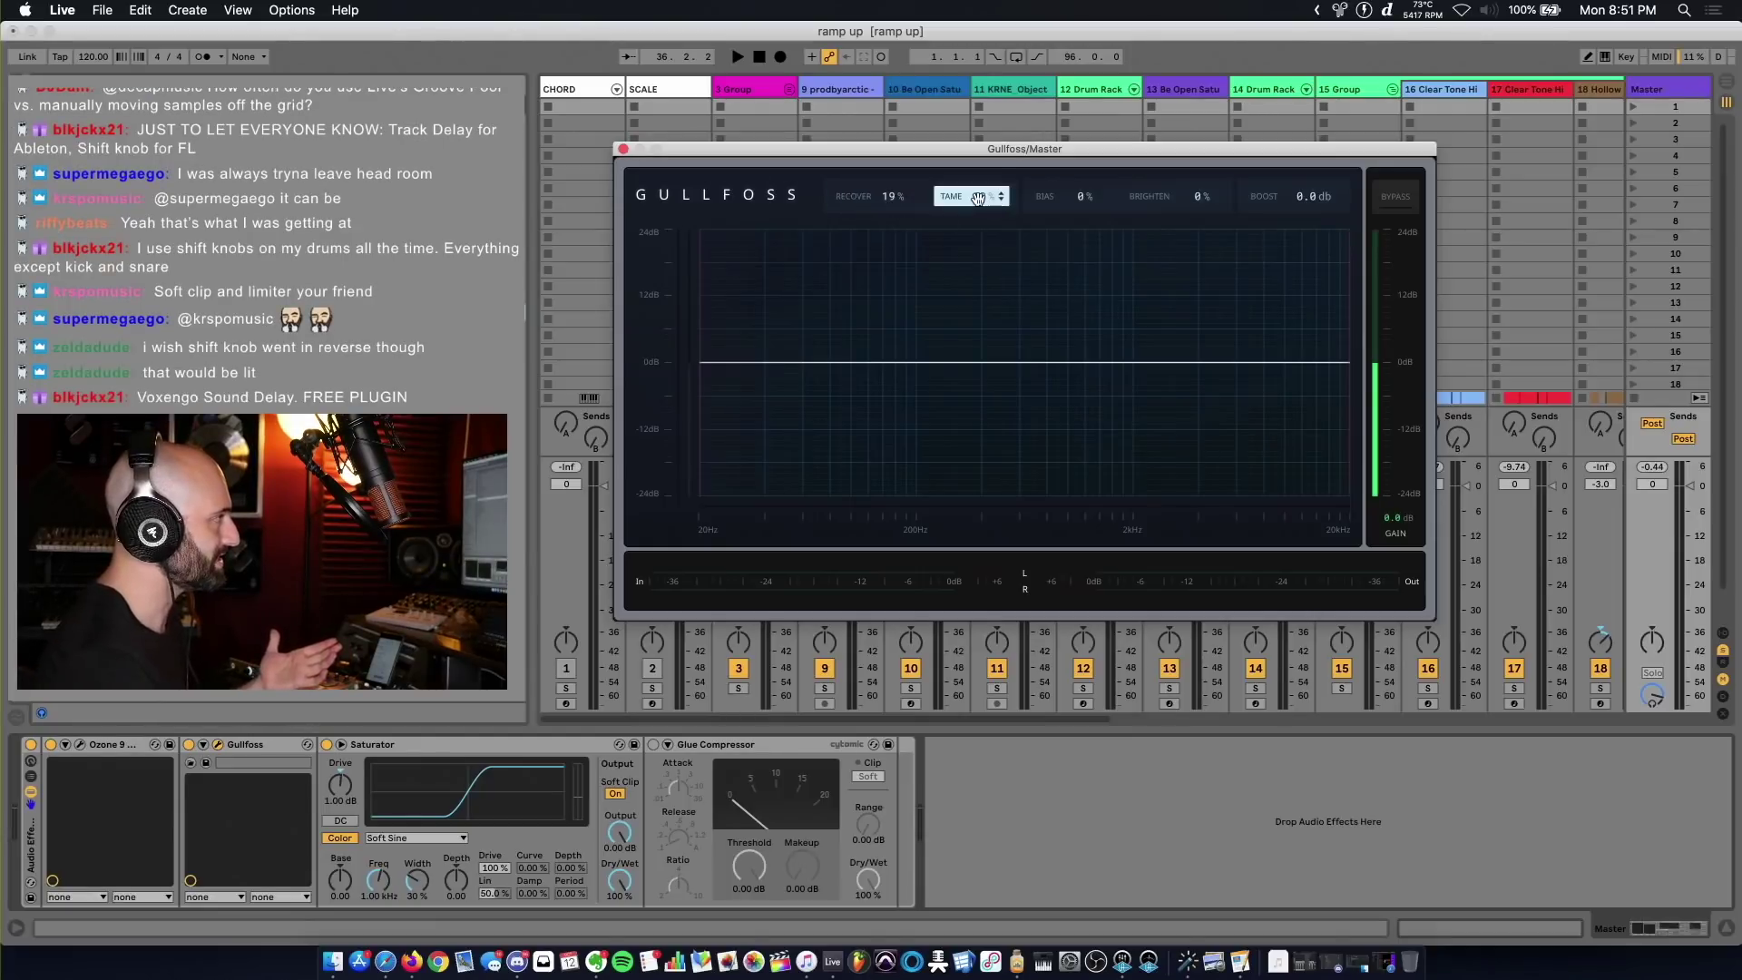
pyautogui.click(188, 745)
pyautogui.press('space')
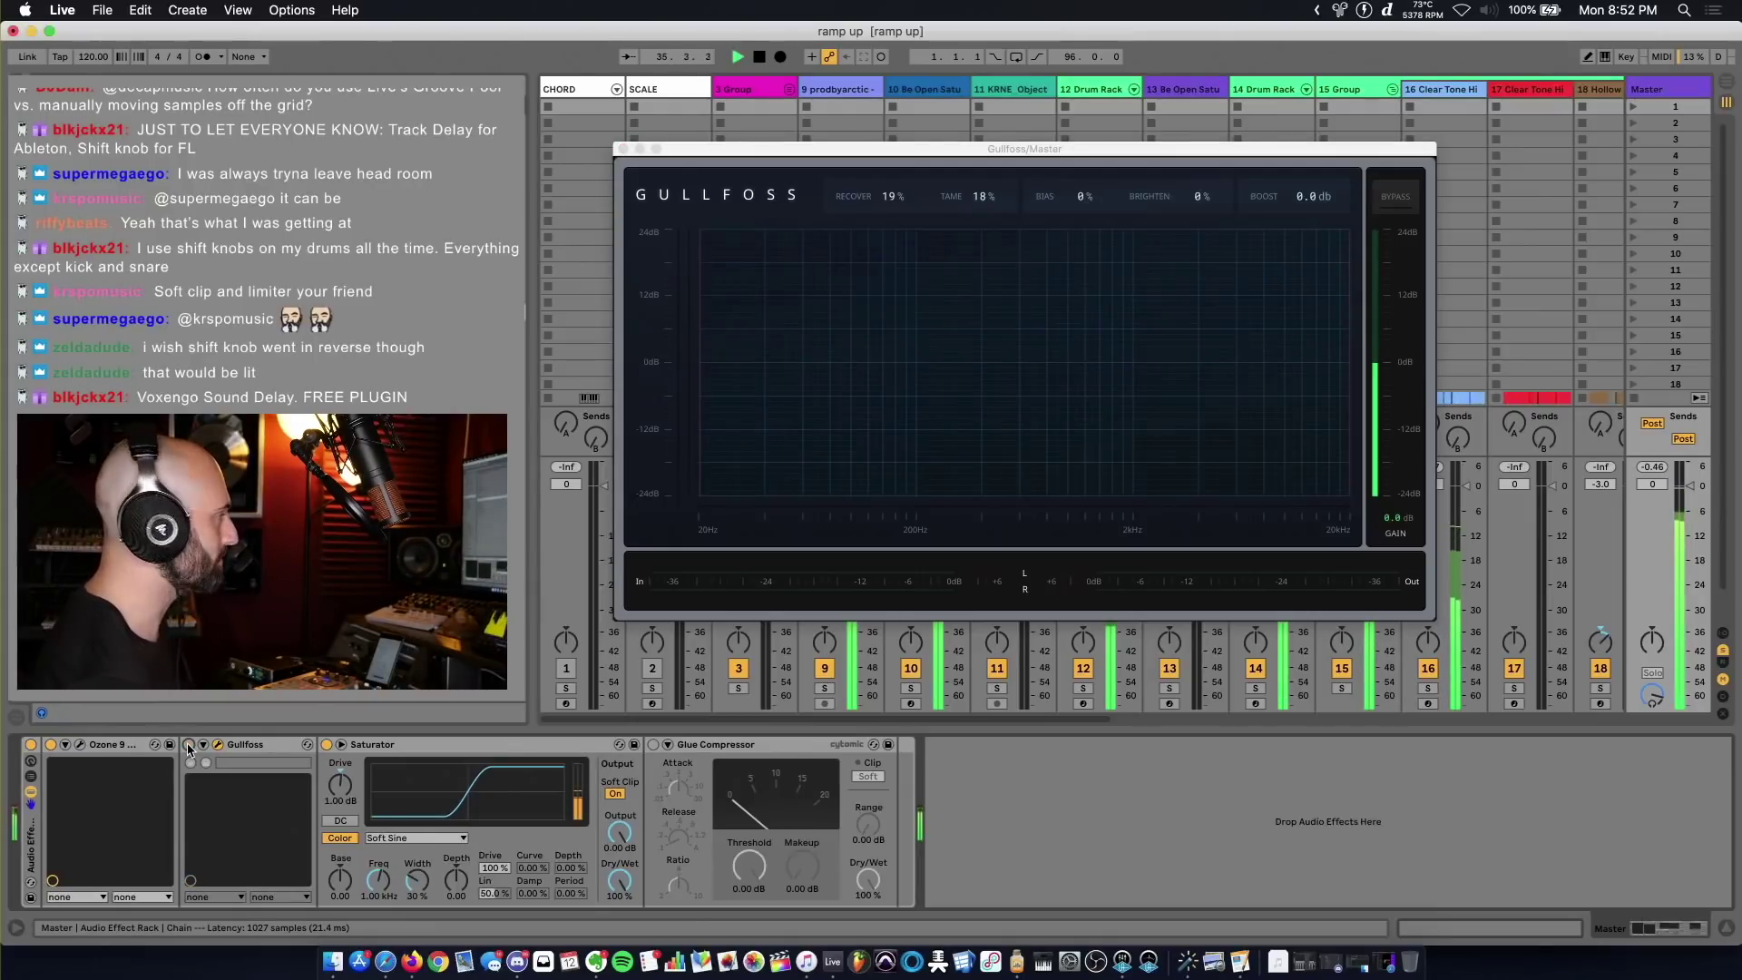
pyautogui.click(188, 745)
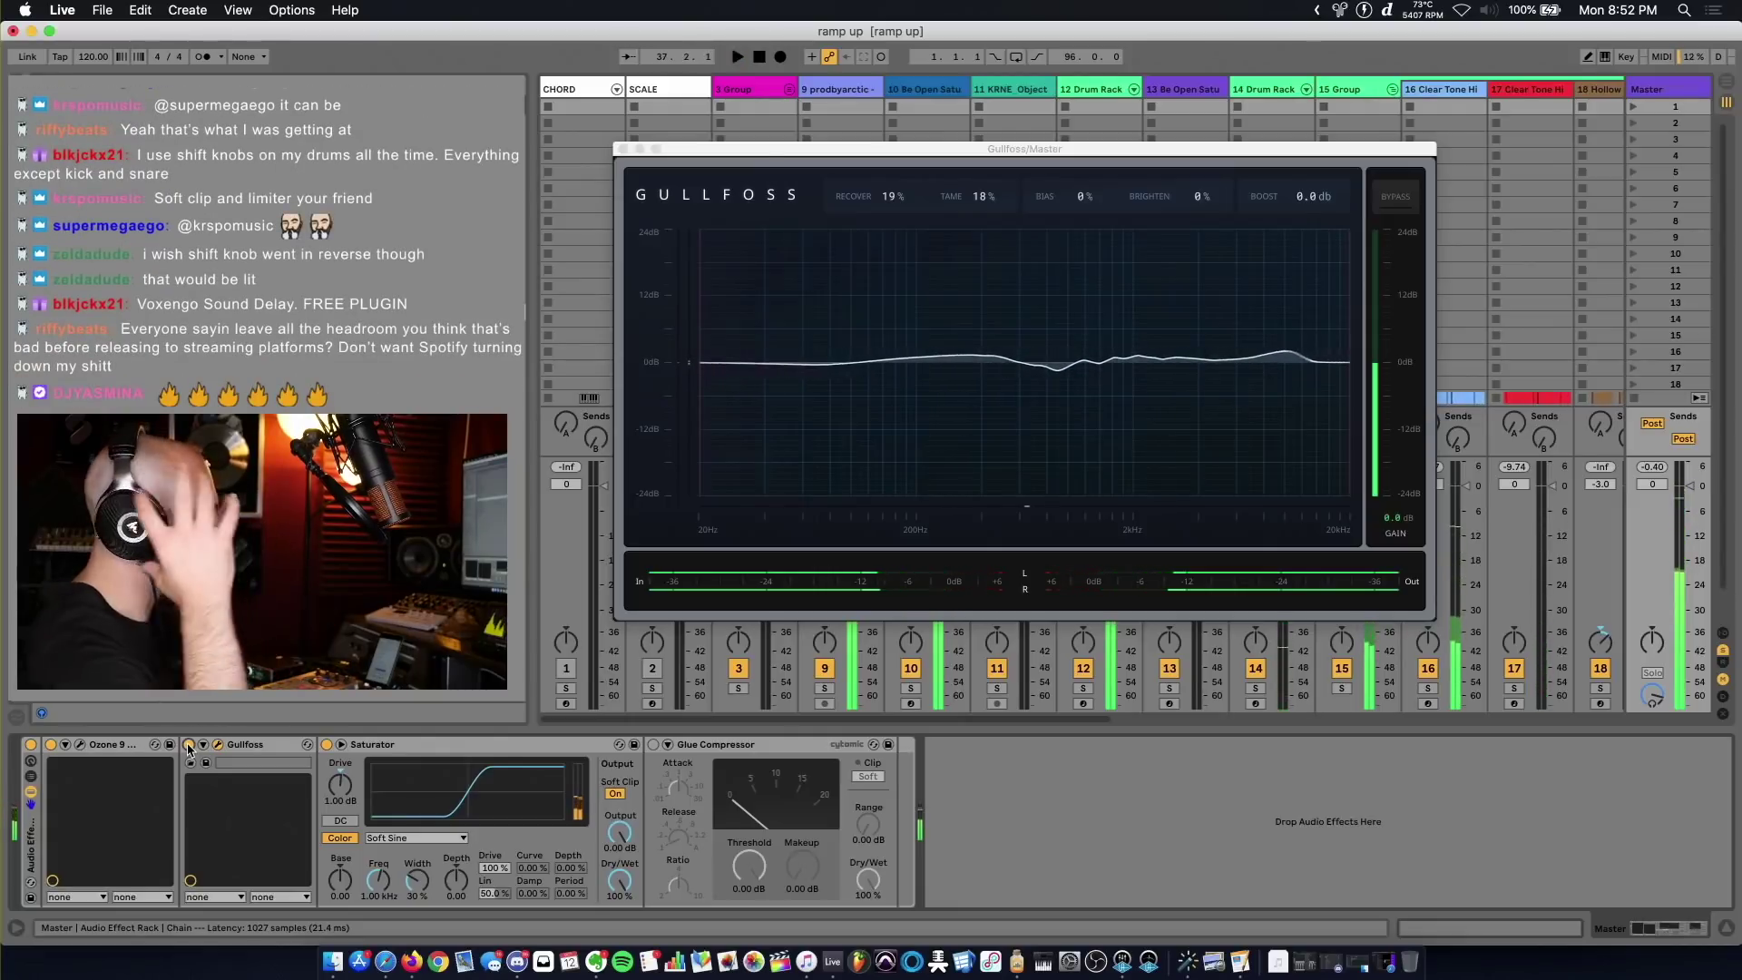
pyautogui.click(188, 745)
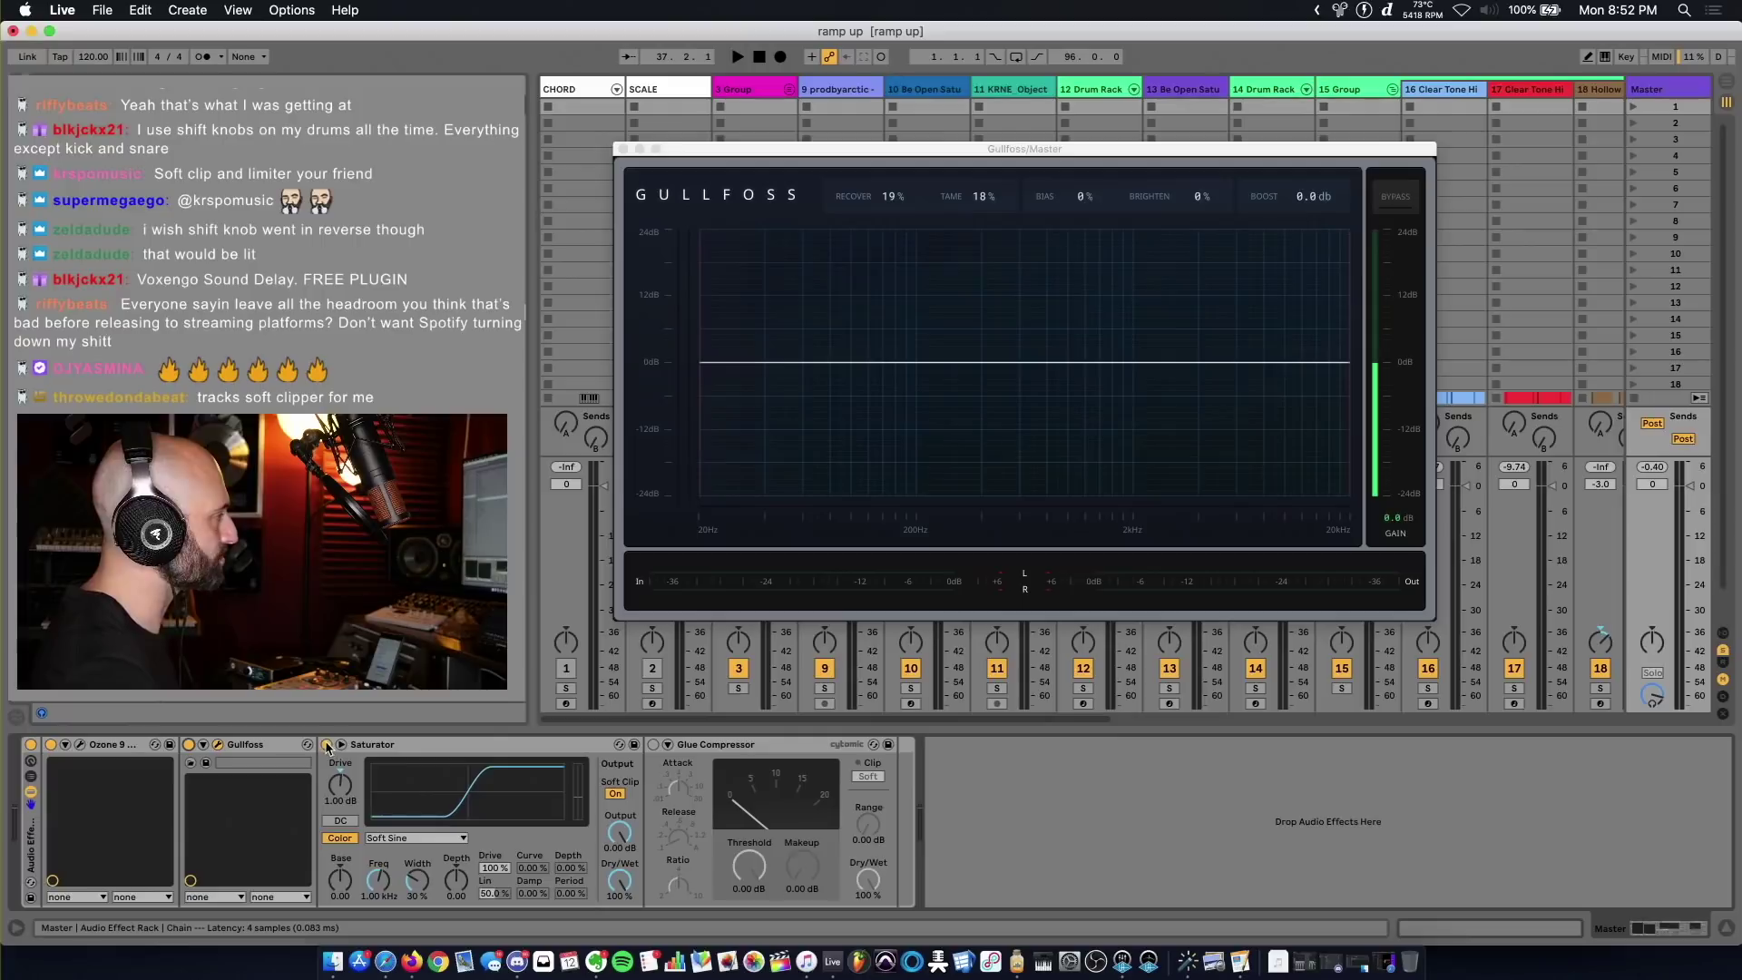
pyautogui.press('space')
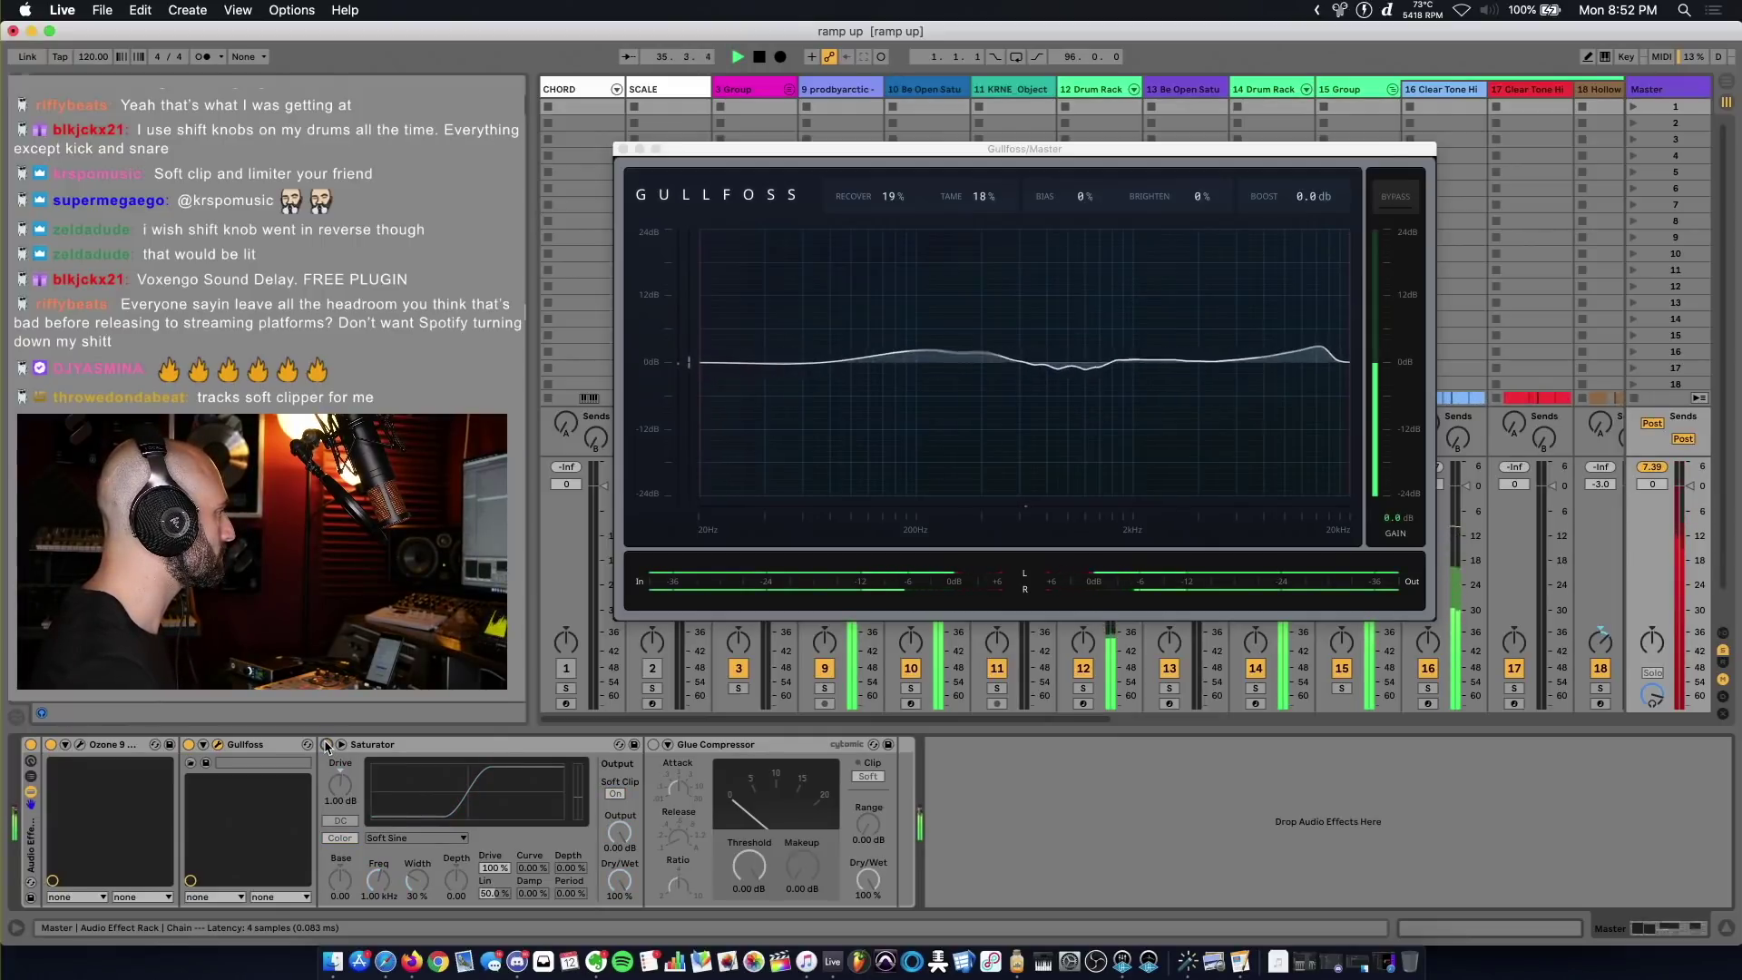
# Step: Turn the Saturator back on, then focus the Saturator and Glue Compressor devices
pyautogui.click(327, 745)
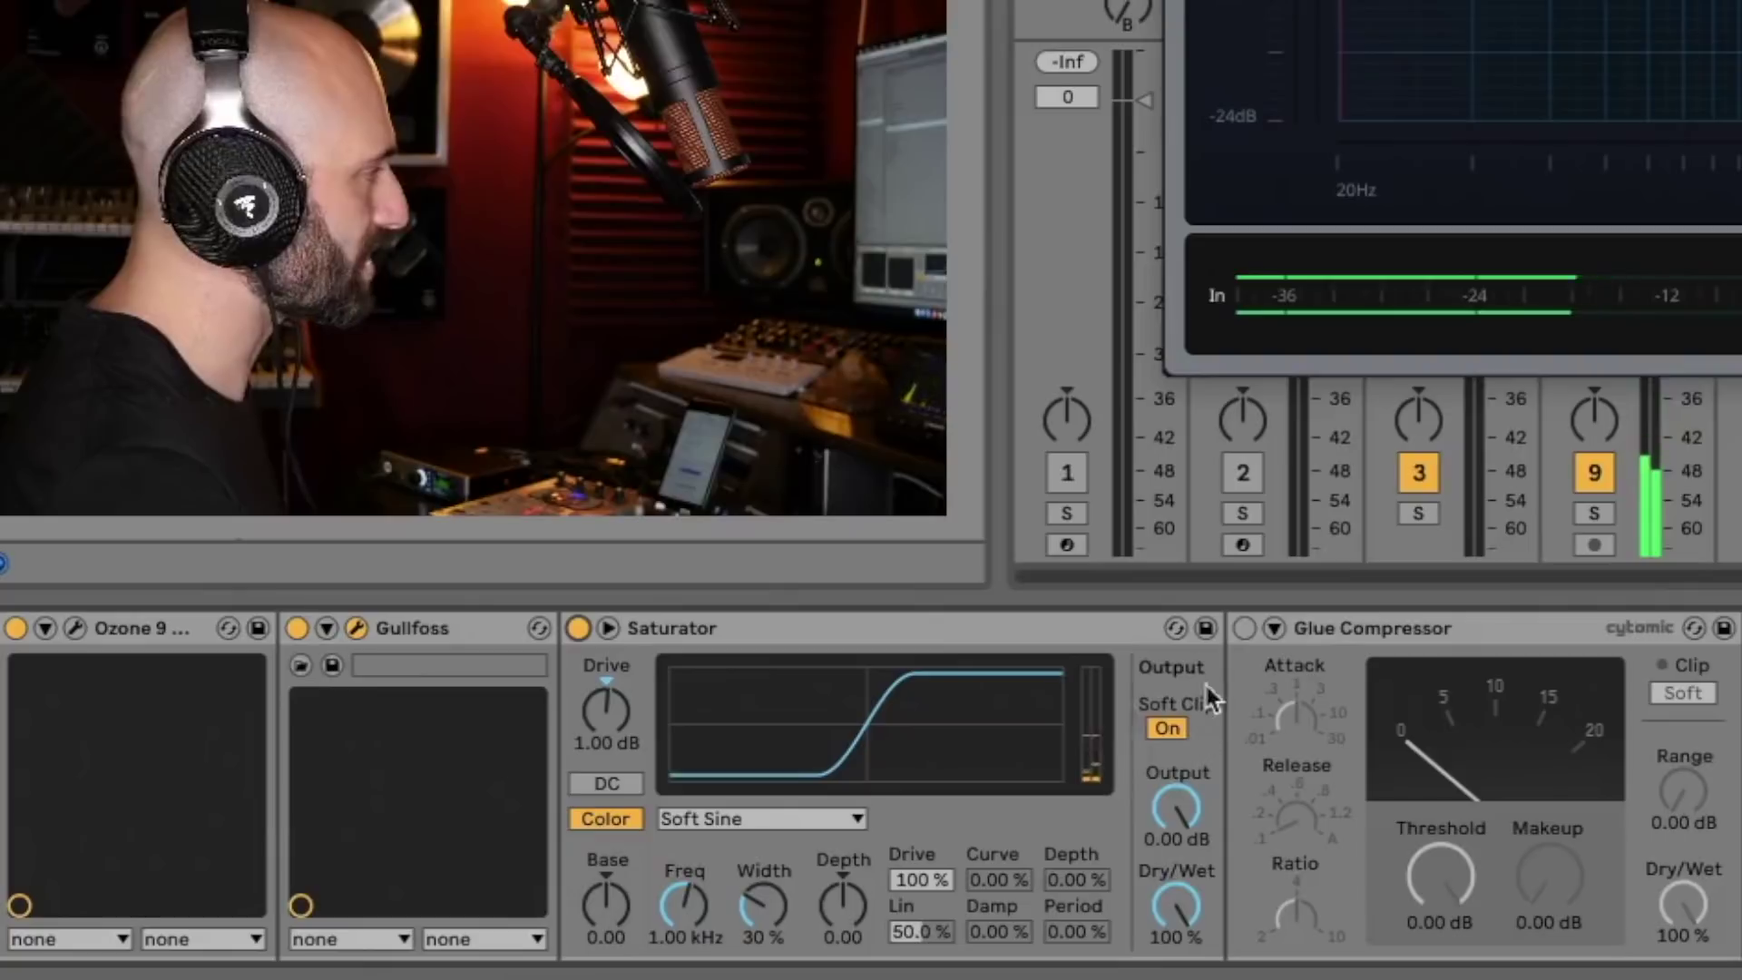
pyautogui.click(914, 622)
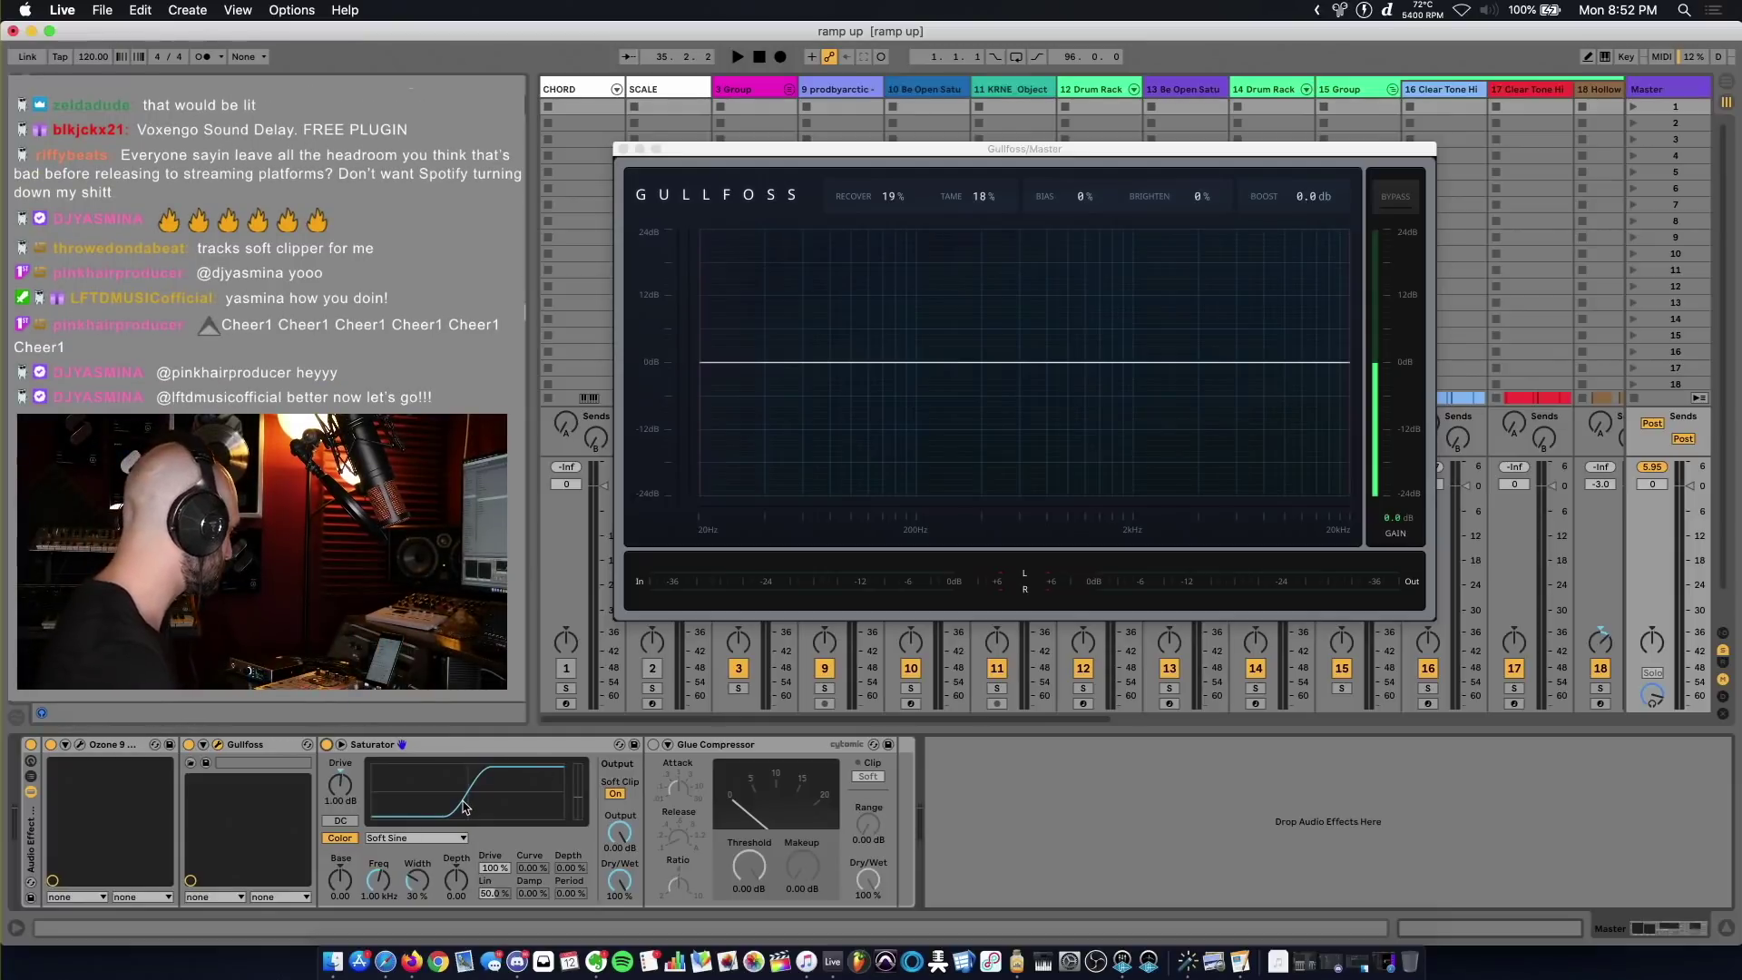
pyautogui.click(782, 851)
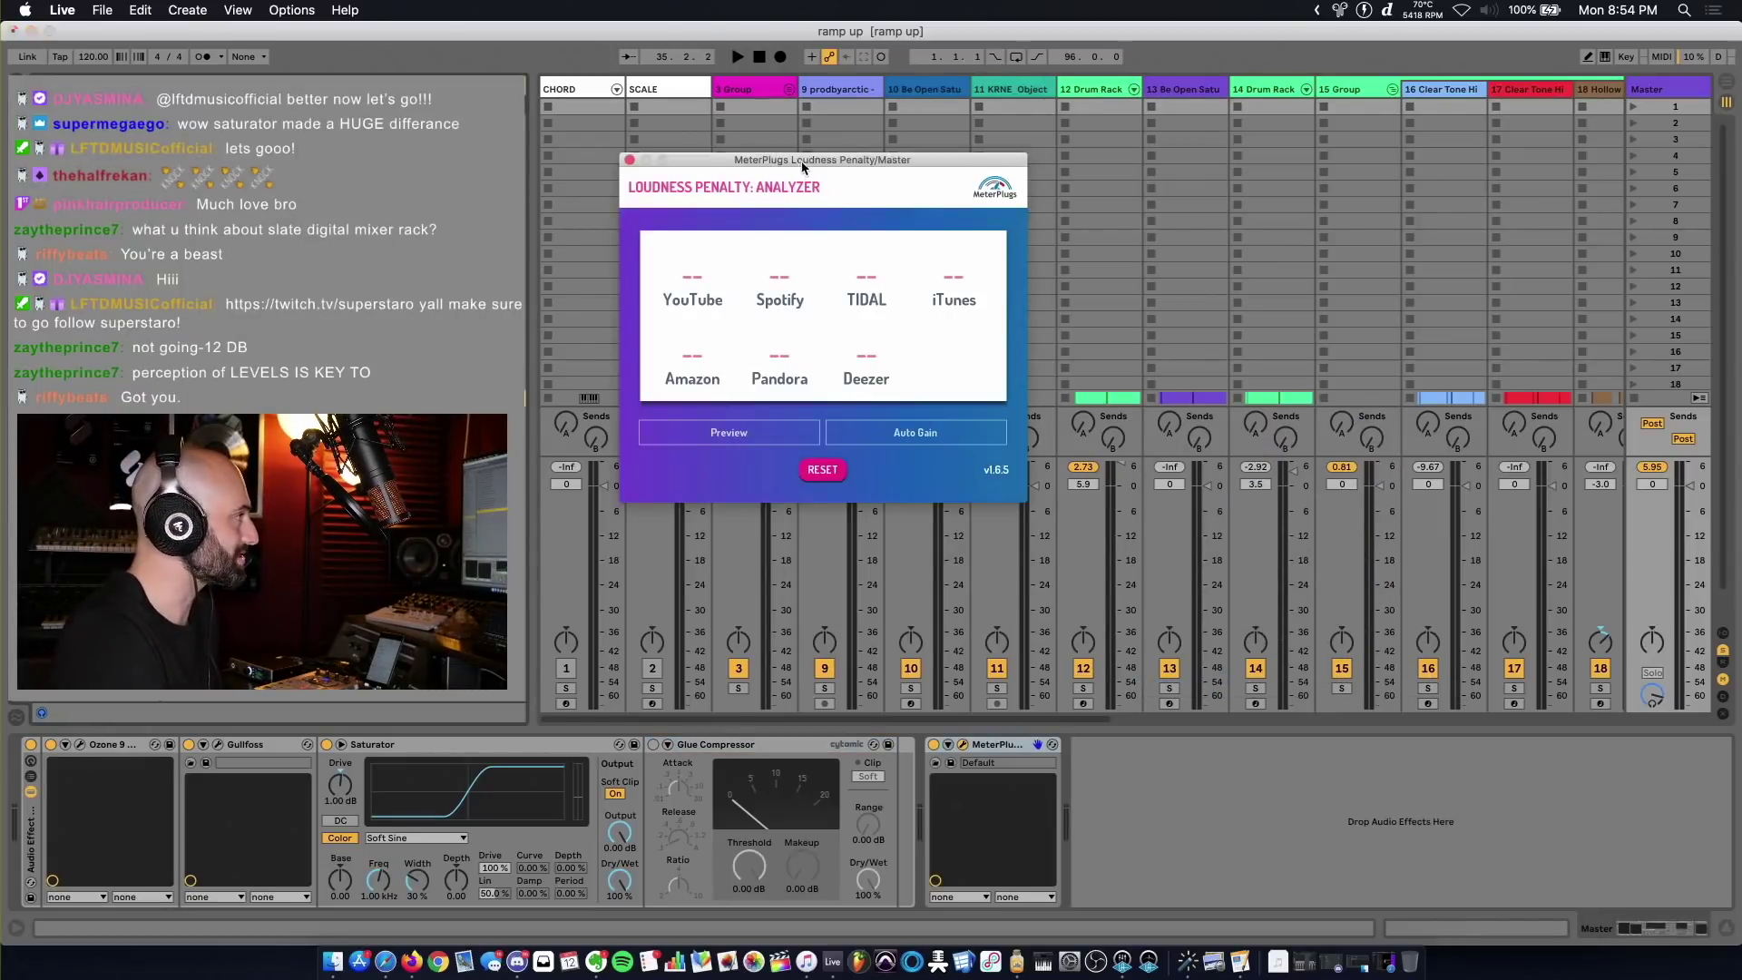
# Step: Reposition the Loudness Penalty window and switch to a zoomed-out Arrangement view
pyautogui.moveTo(802, 165); pyautogui.dragTo(881, 188)
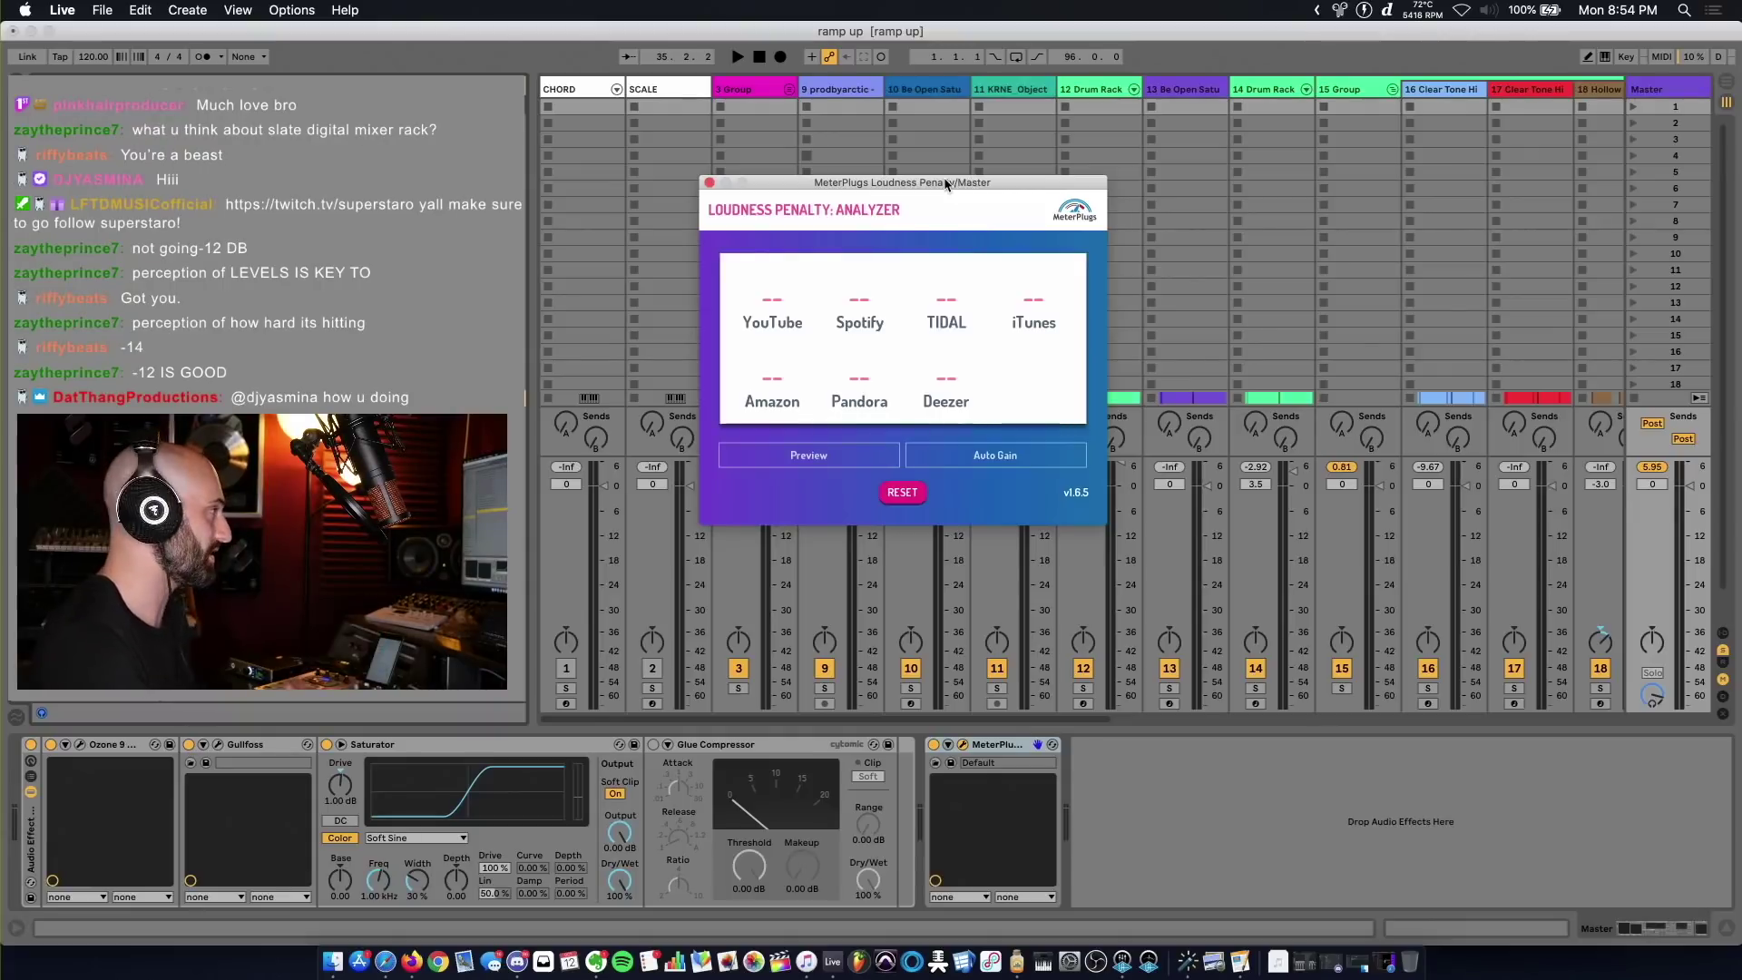
pyautogui.click(1329, 860)
pyautogui.press('Tab')
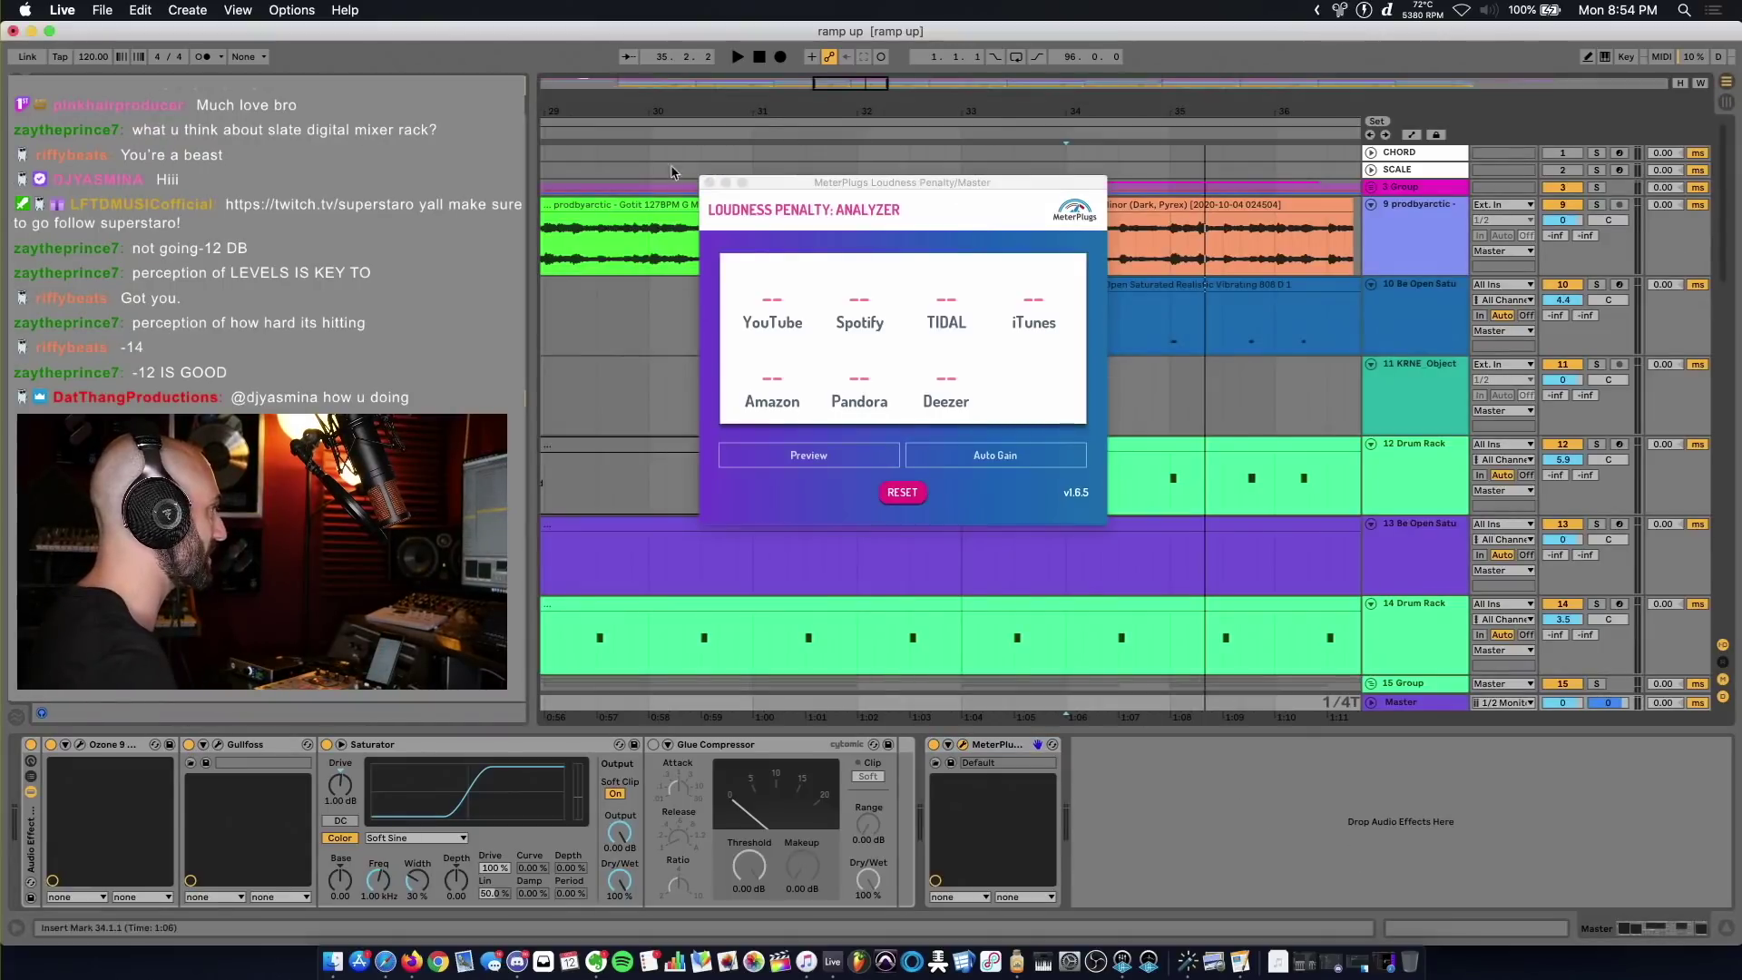
pyautogui.click(632, 481)
pyautogui.press('-')
pyautogui.press('-')
pyautogui.press('-')
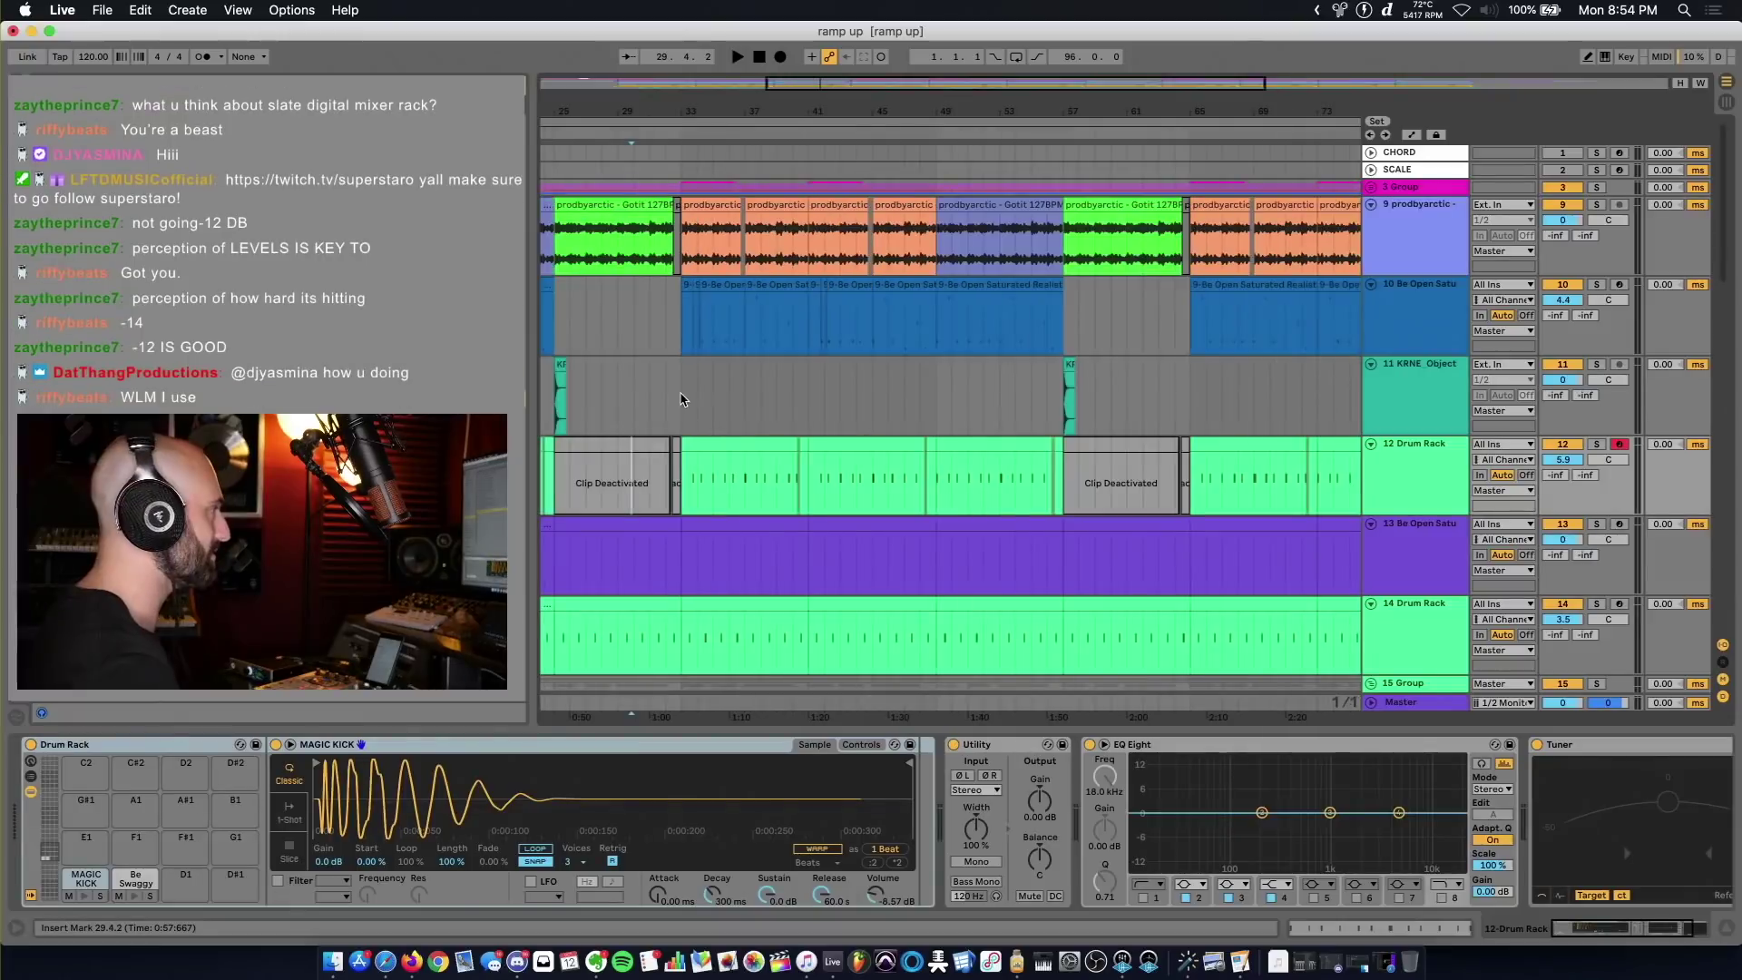
pyautogui.click(681, 391)
# Step: Play the Master until Loudness Penalty reads -5.4 YouTube and -5.8 Spotify, then stop
pyautogui.click(1419, 699)
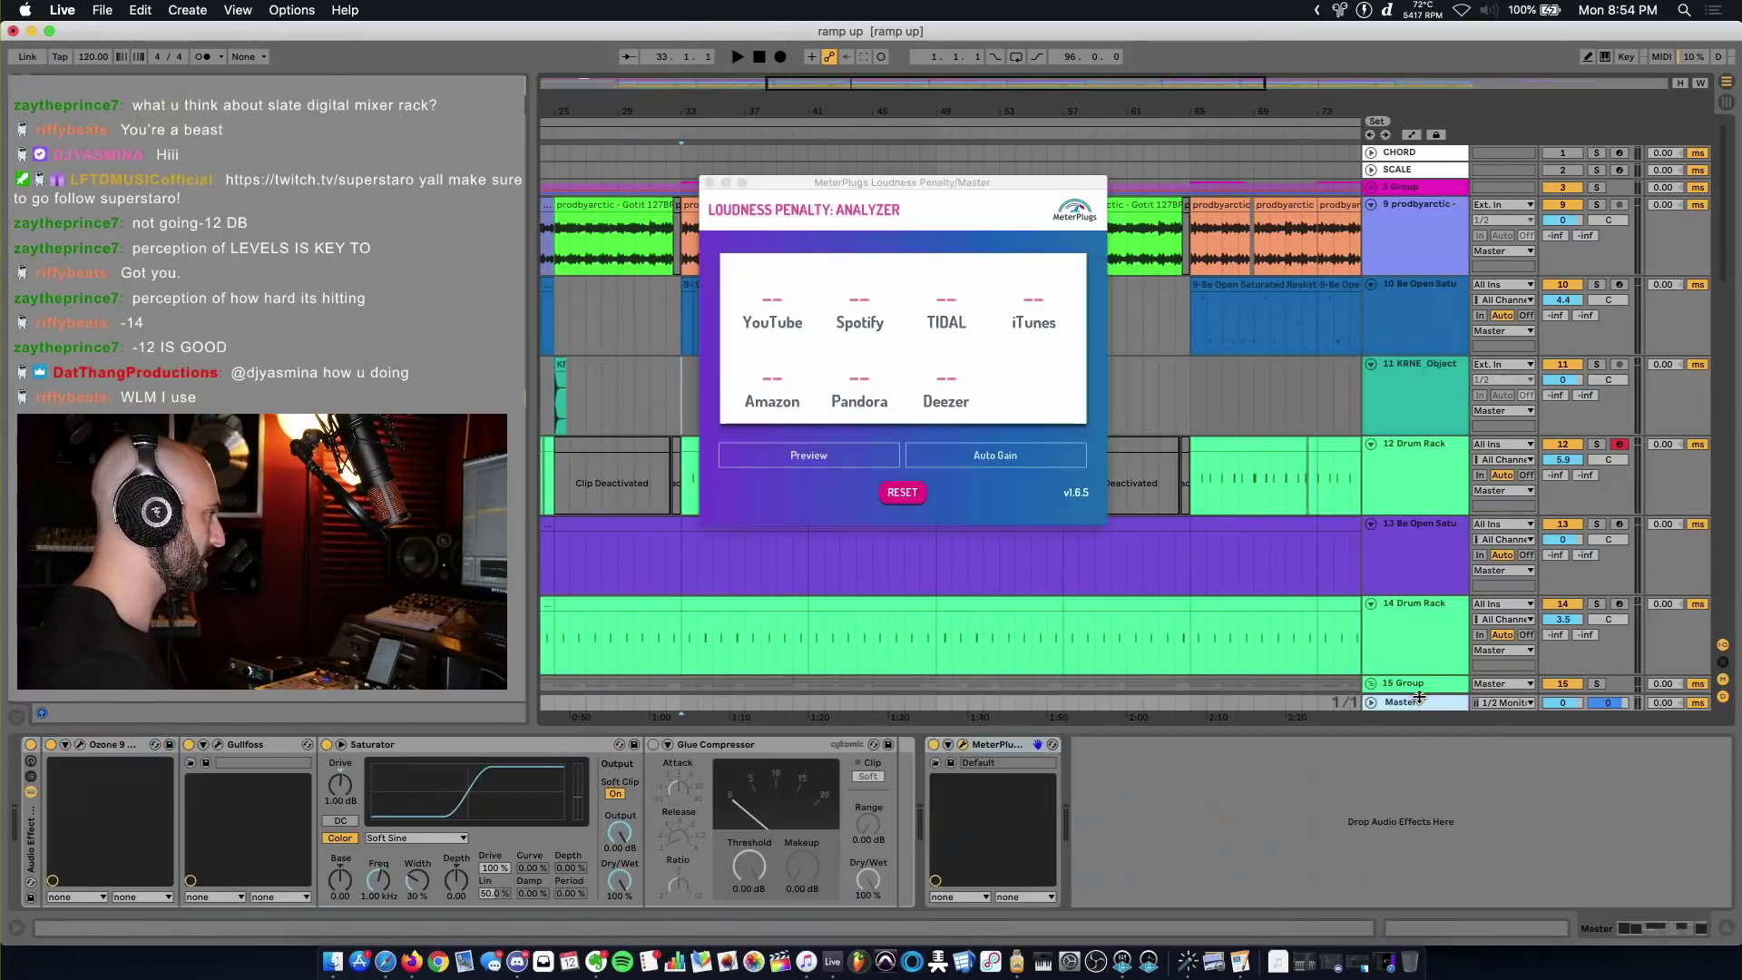
pyautogui.press('space')
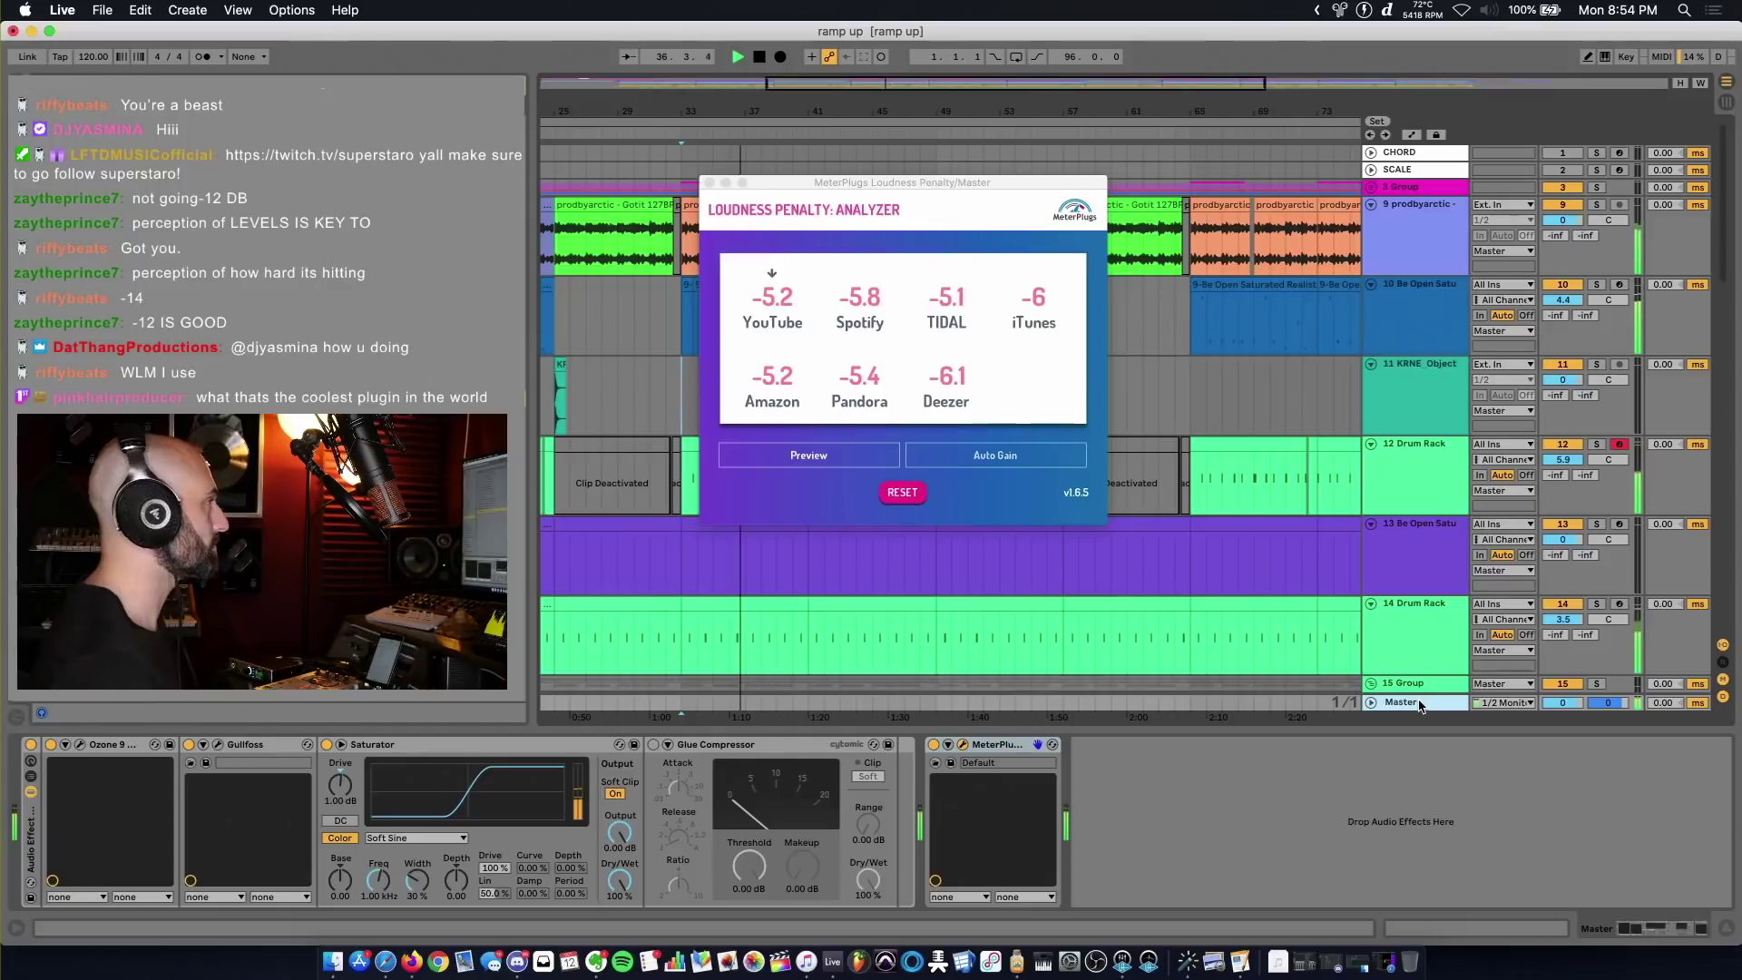
pyautogui.press('space')
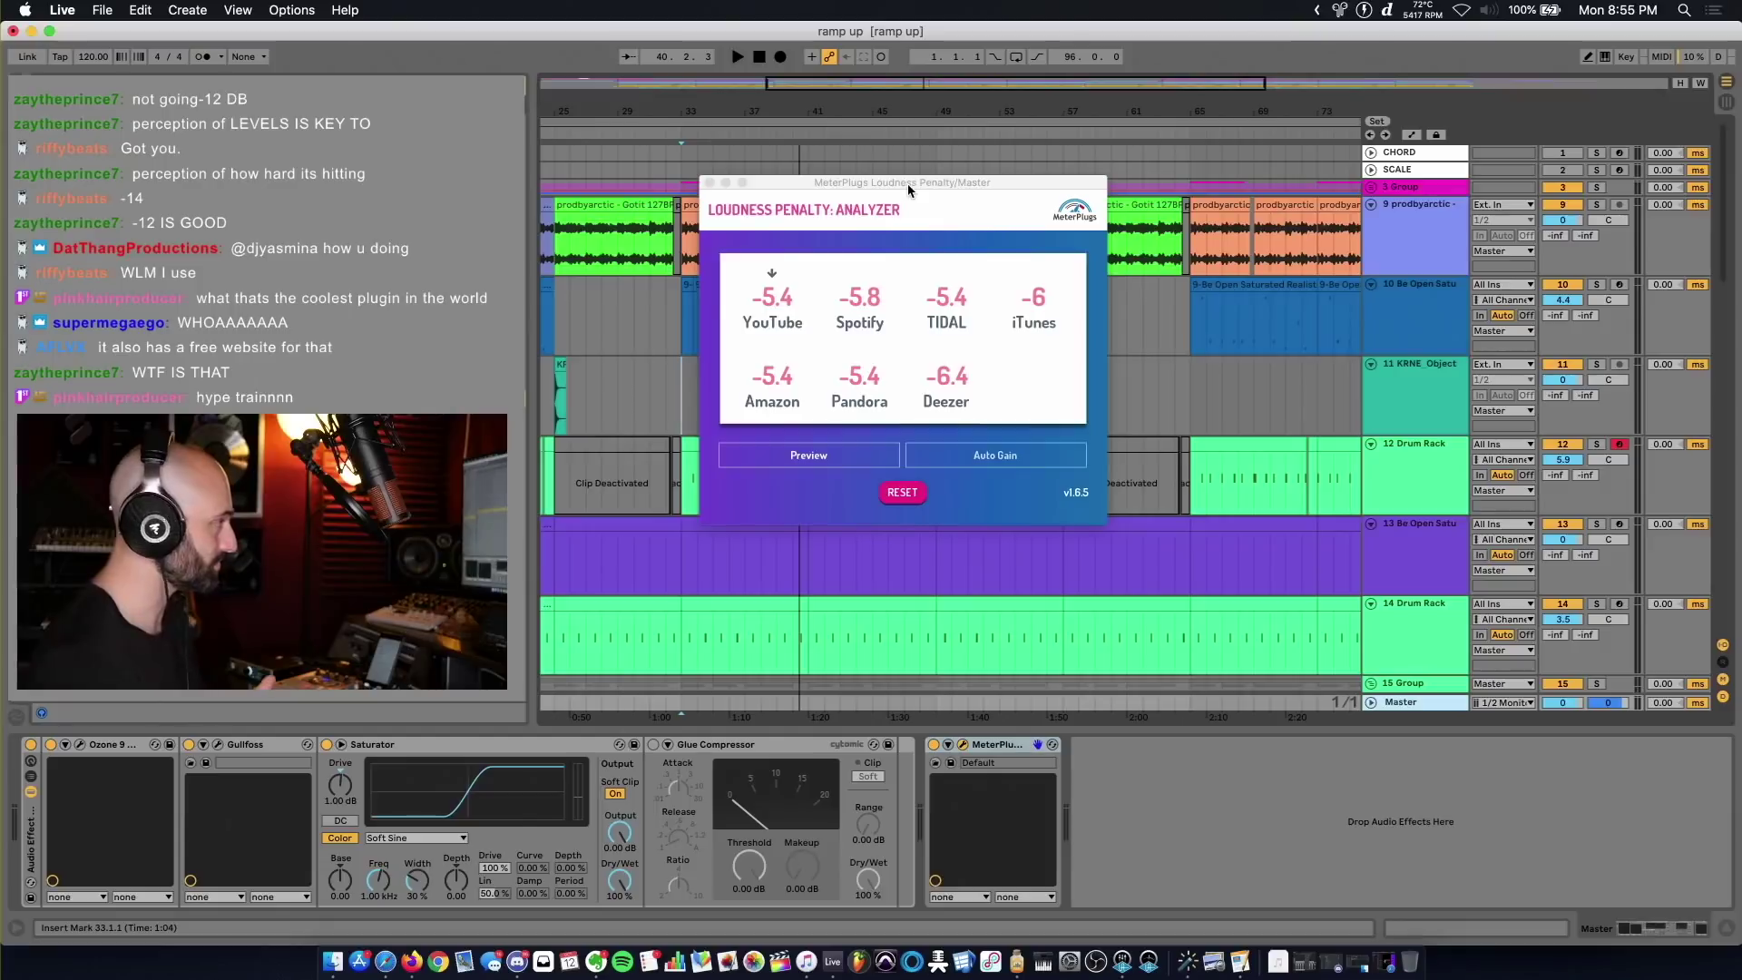
pyautogui.moveTo(907, 183); pyautogui.dragTo(934, 356)
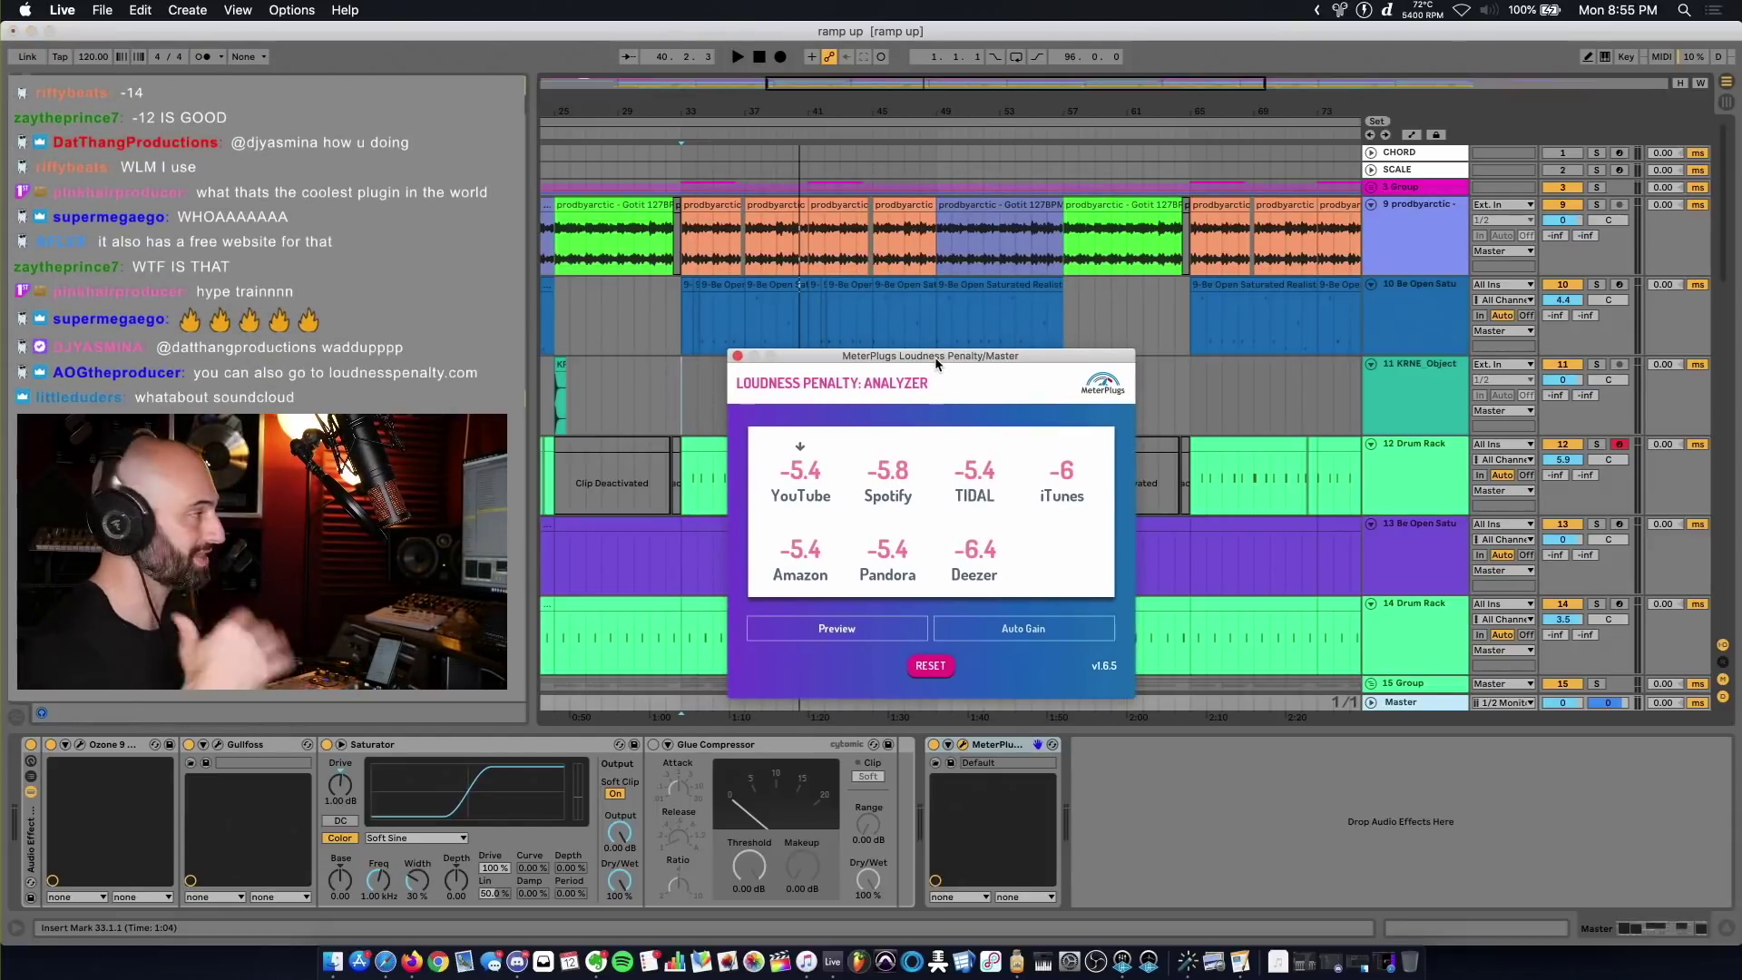
# Step: Return to the session mixer, start playback, and lower the Saturator Dry/Wet to 67.5%
pyautogui.click(931, 667)
pyautogui.press('Tab')
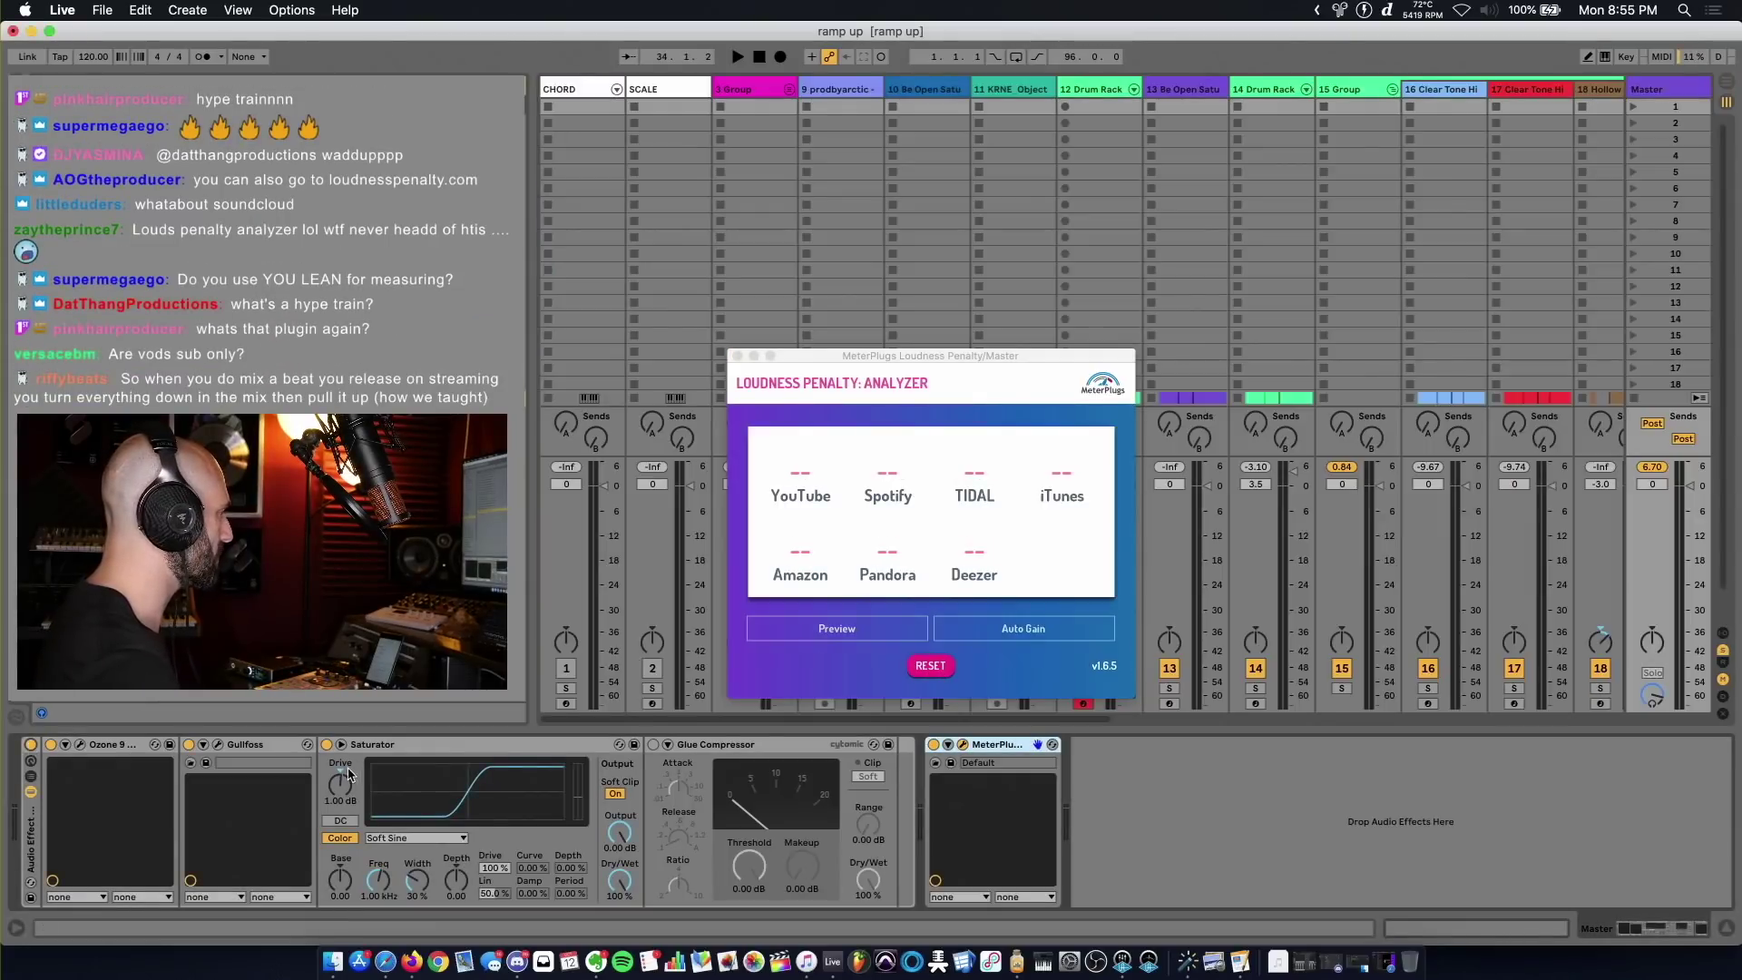
pyautogui.press('space')
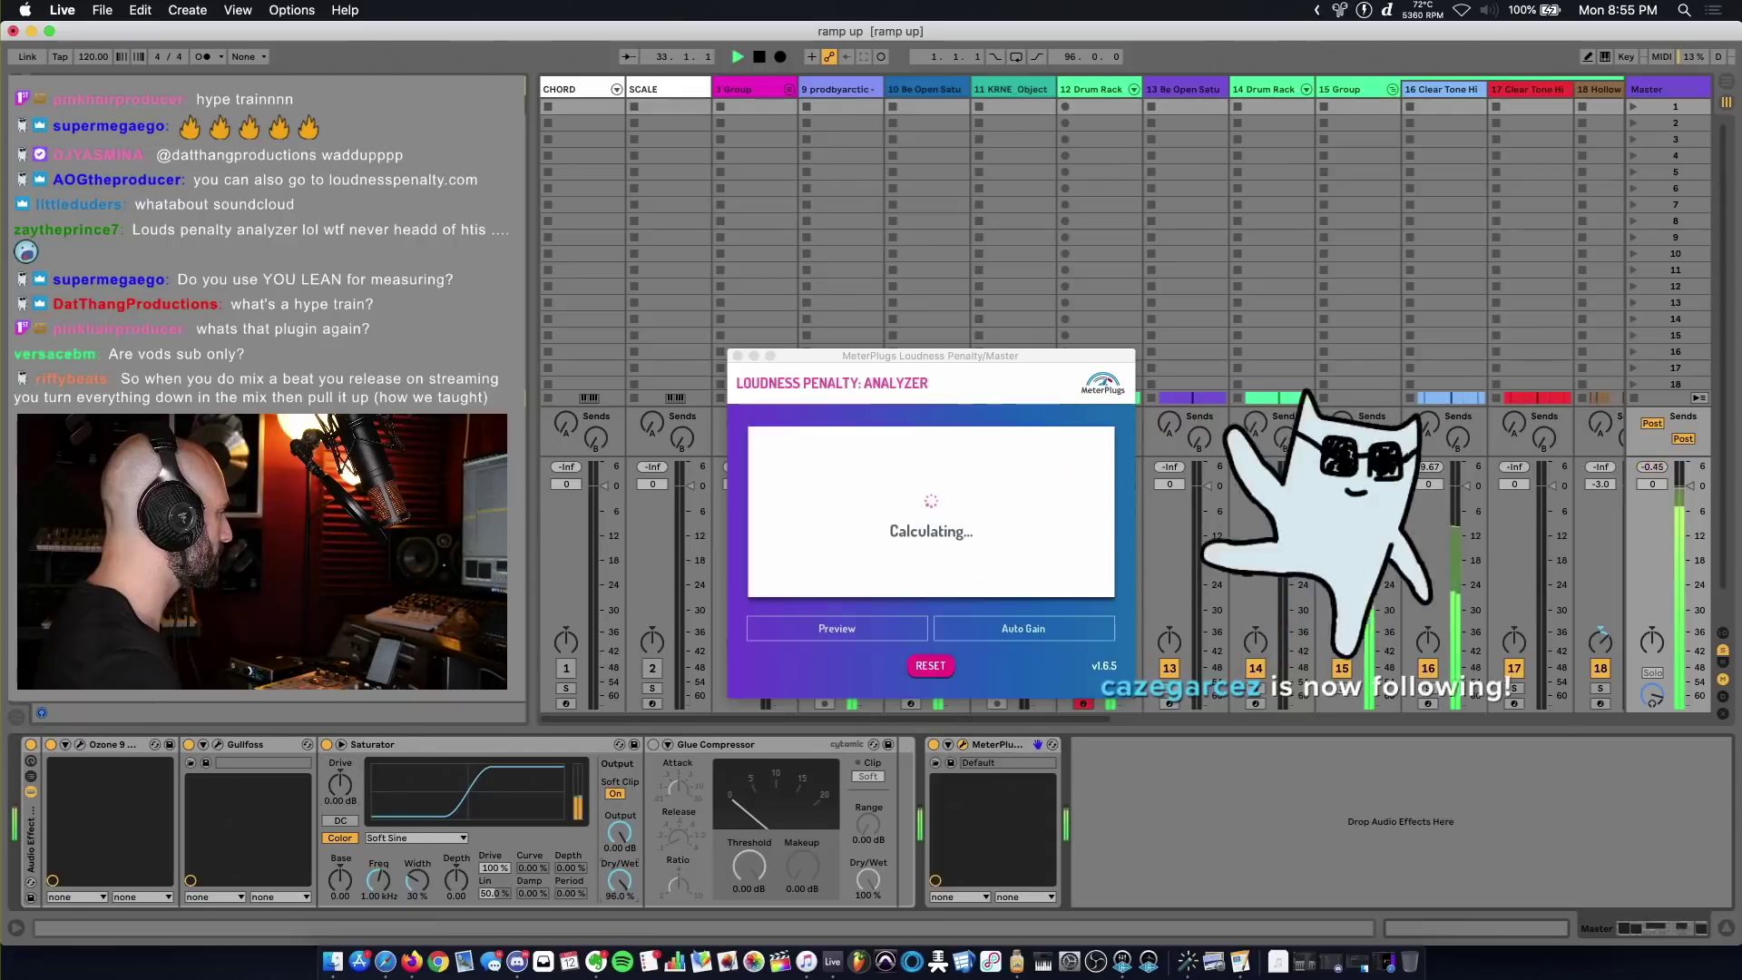
pyautogui.moveTo(619, 878); pyautogui.dragTo(623, 873)
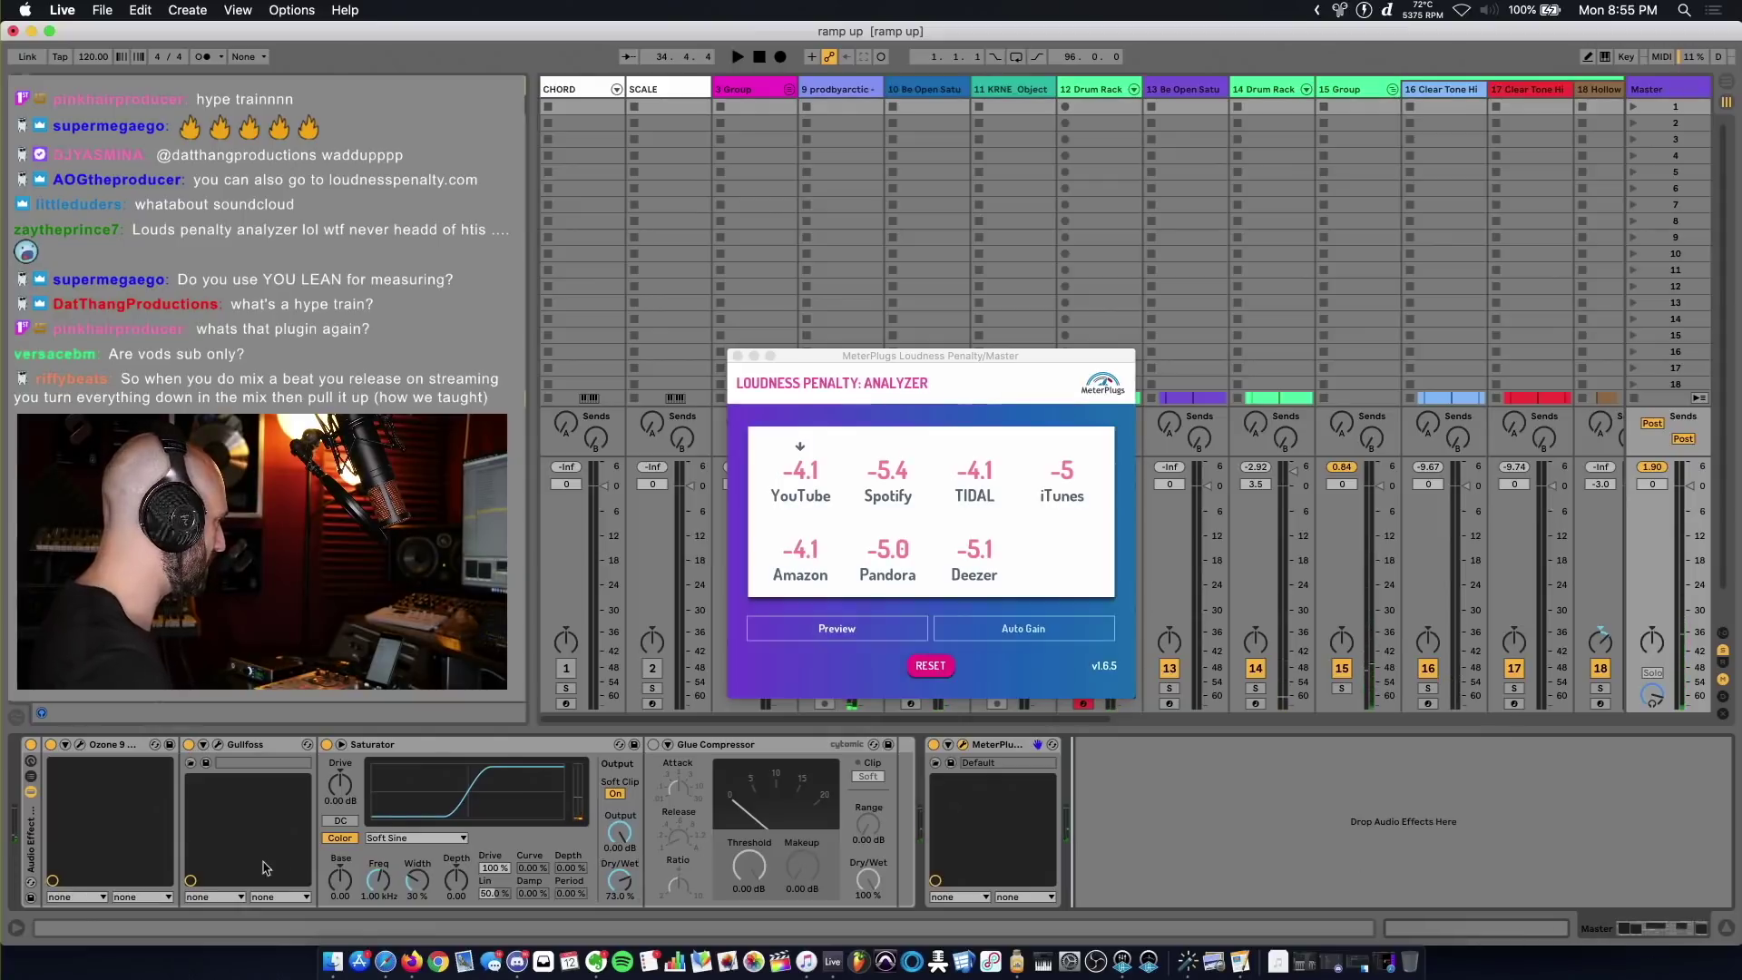
# Step: Add a Utility at the front of the master chain and settle its gain at -2.78 dB
pyautogui.press('super+v')
pyautogui.moveTo(1148, 751); pyautogui.dragTo(74, 805)
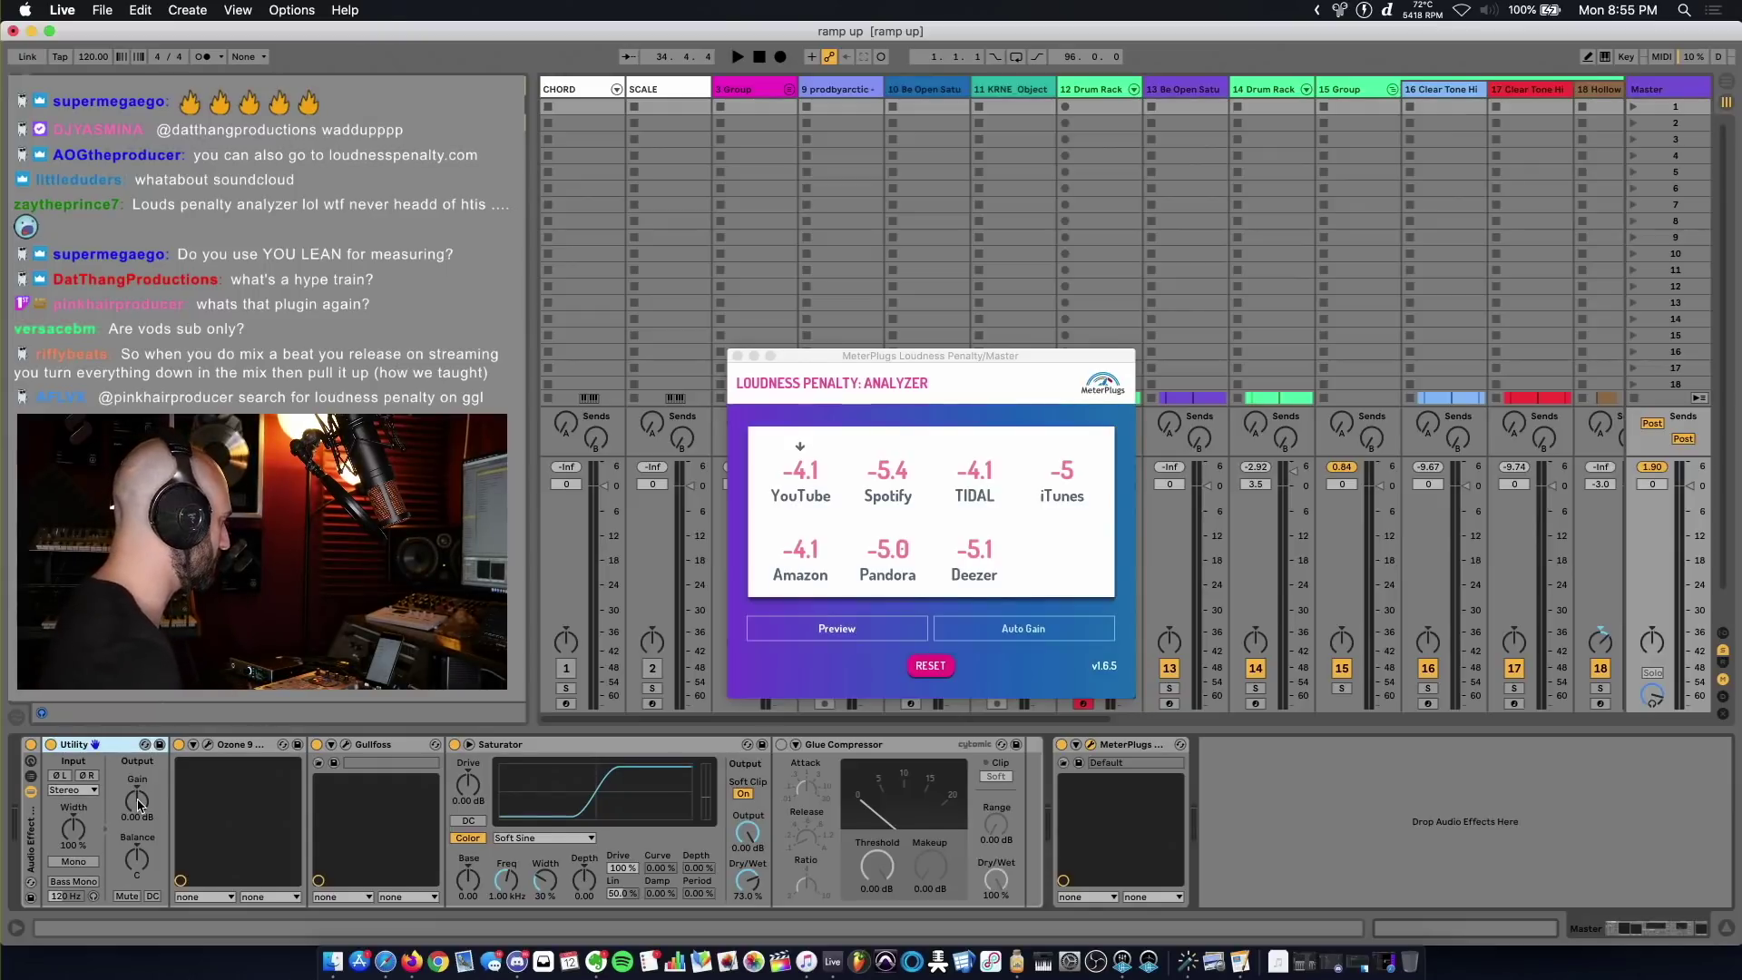
pyautogui.press('space')
pyautogui.moveTo(138, 804)
pyautogui.mouseDown()
pyautogui.moveTo(138, 835)
pyautogui.moveTo(139, 817)
pyautogui.mouseUp()
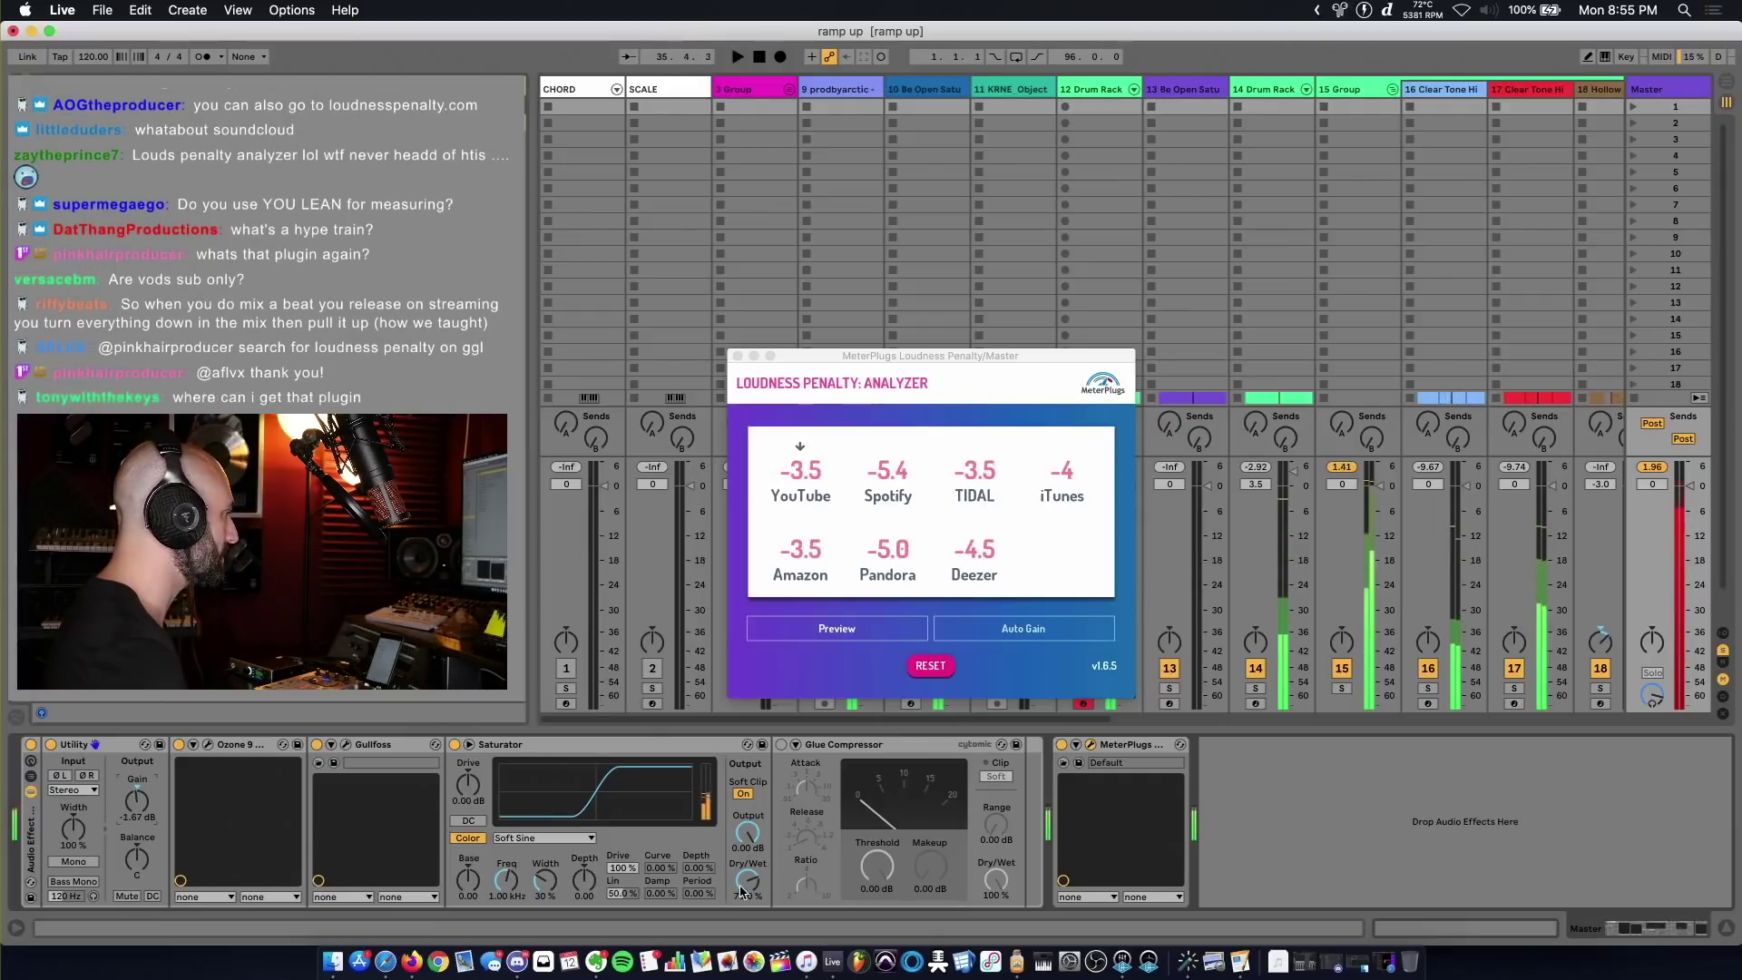
pyautogui.moveTo(747, 880); pyautogui.dragTo(748, 862)
pyautogui.press('space')
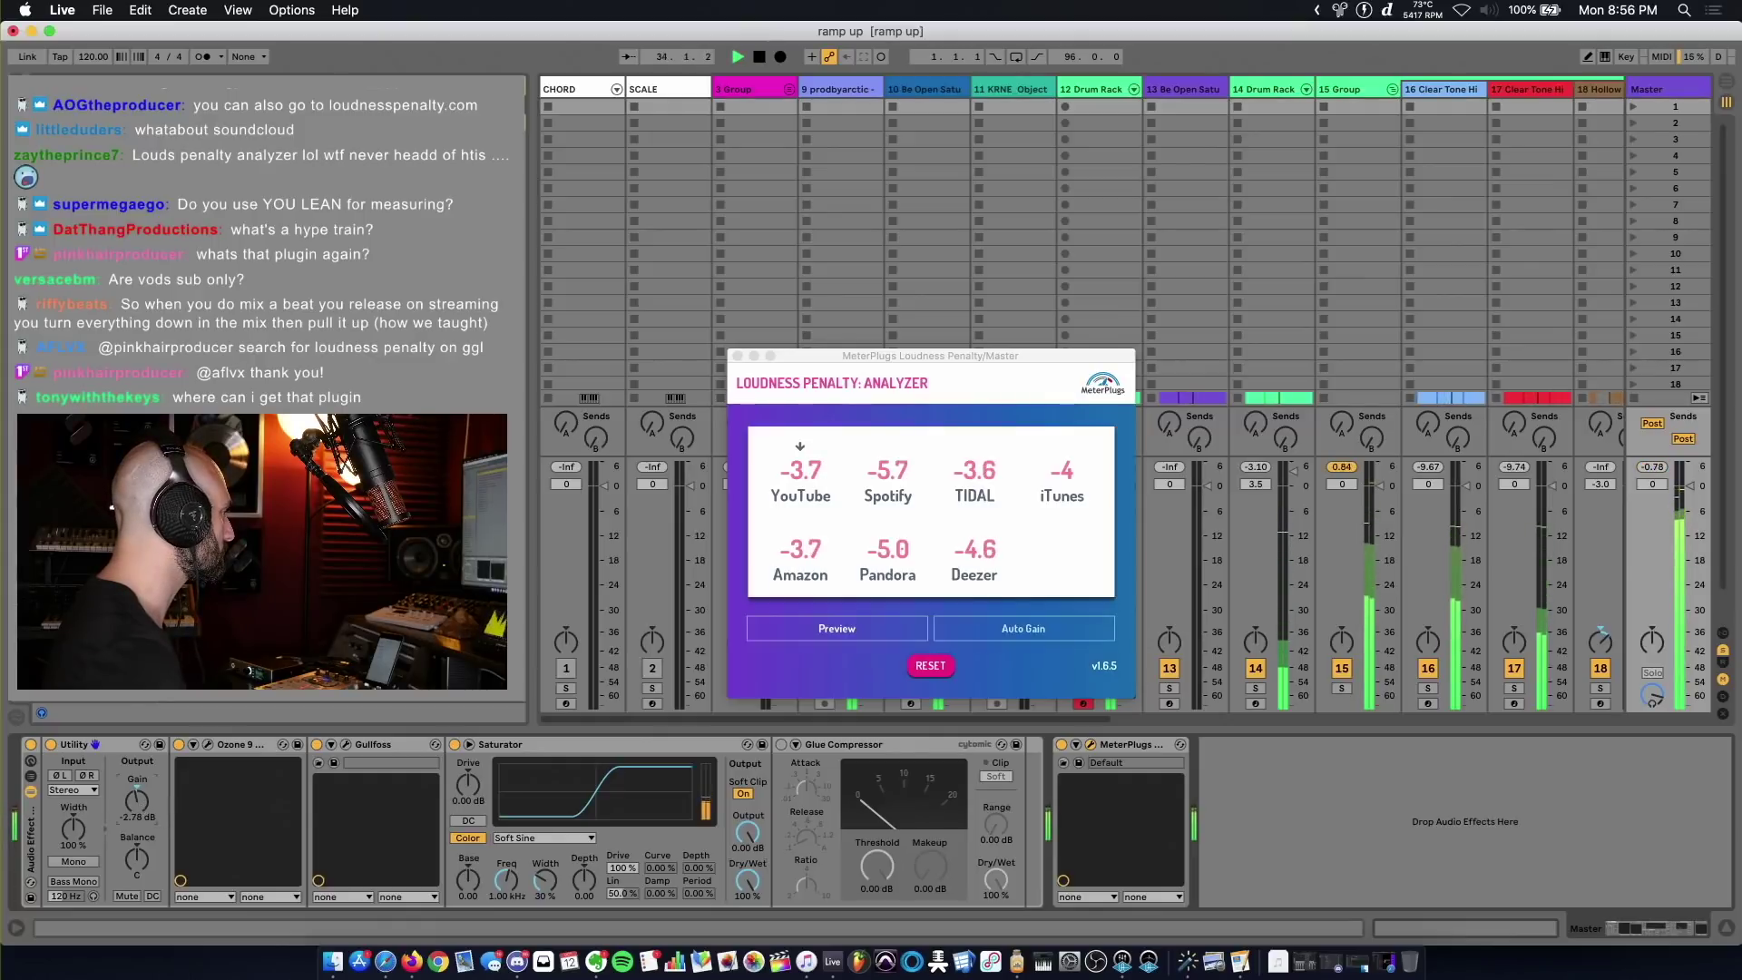
pyautogui.moveTo(138, 800); pyautogui.dragTo(143, 808)
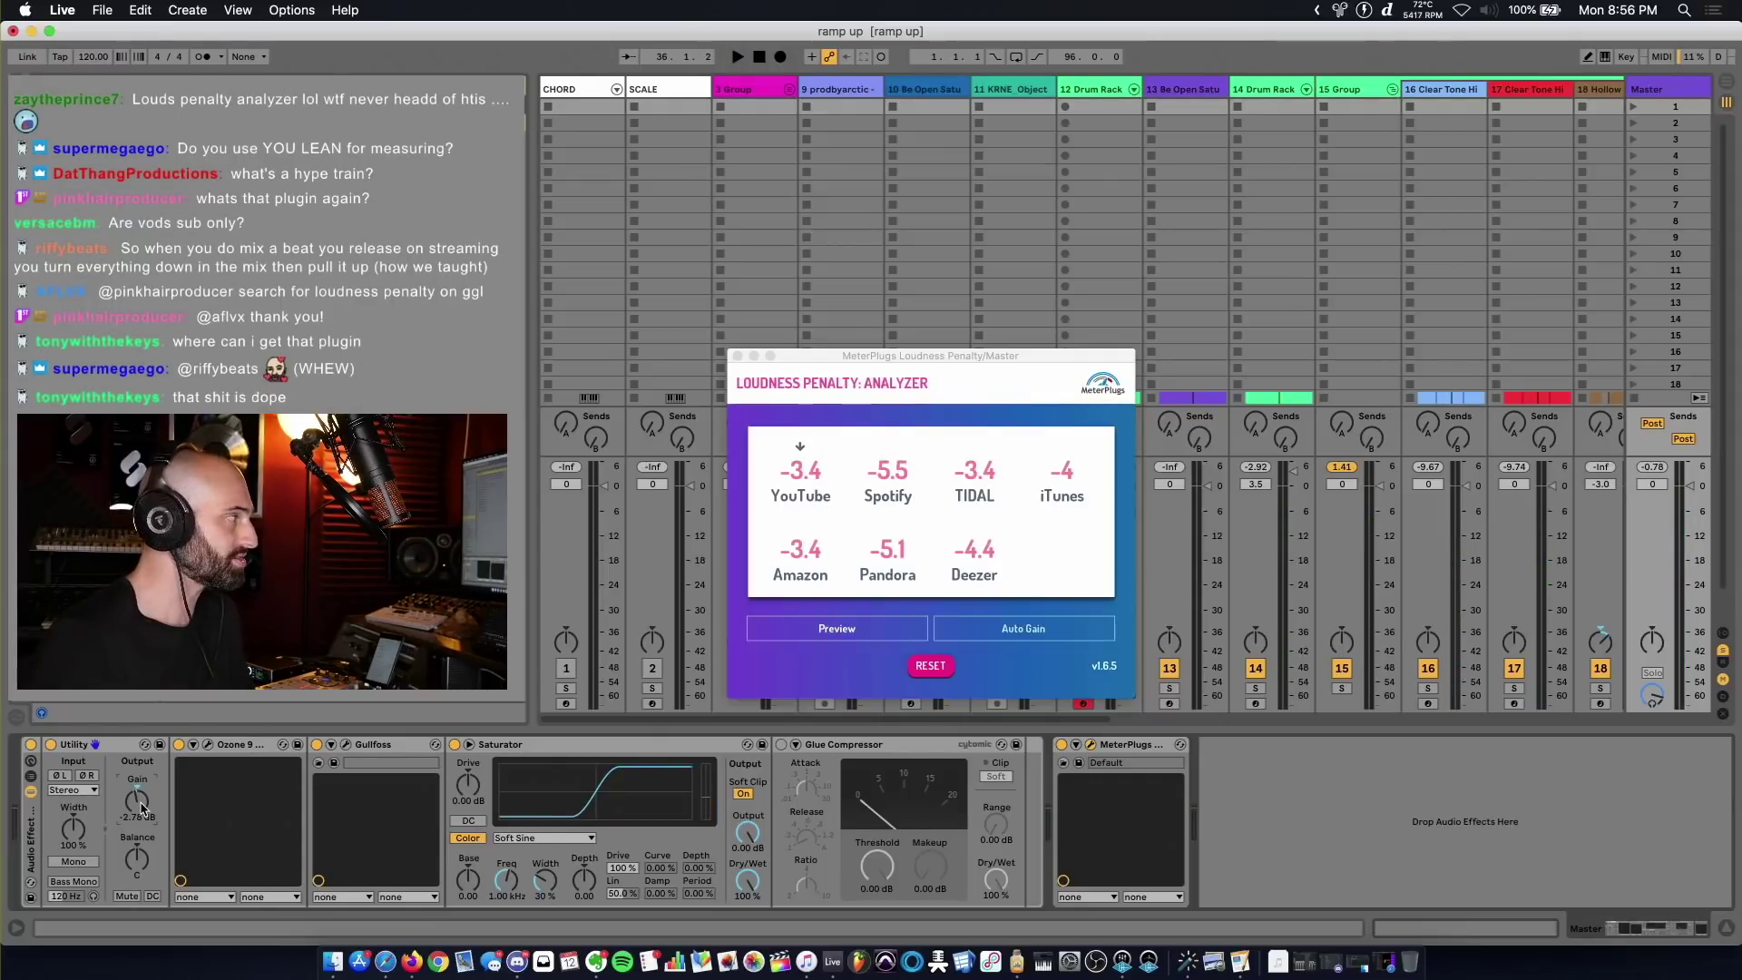
# Step: Clear the analyzer and move the Utility ahead of the Audio Effect Rack, then re-measure
pyautogui.click(927, 670)
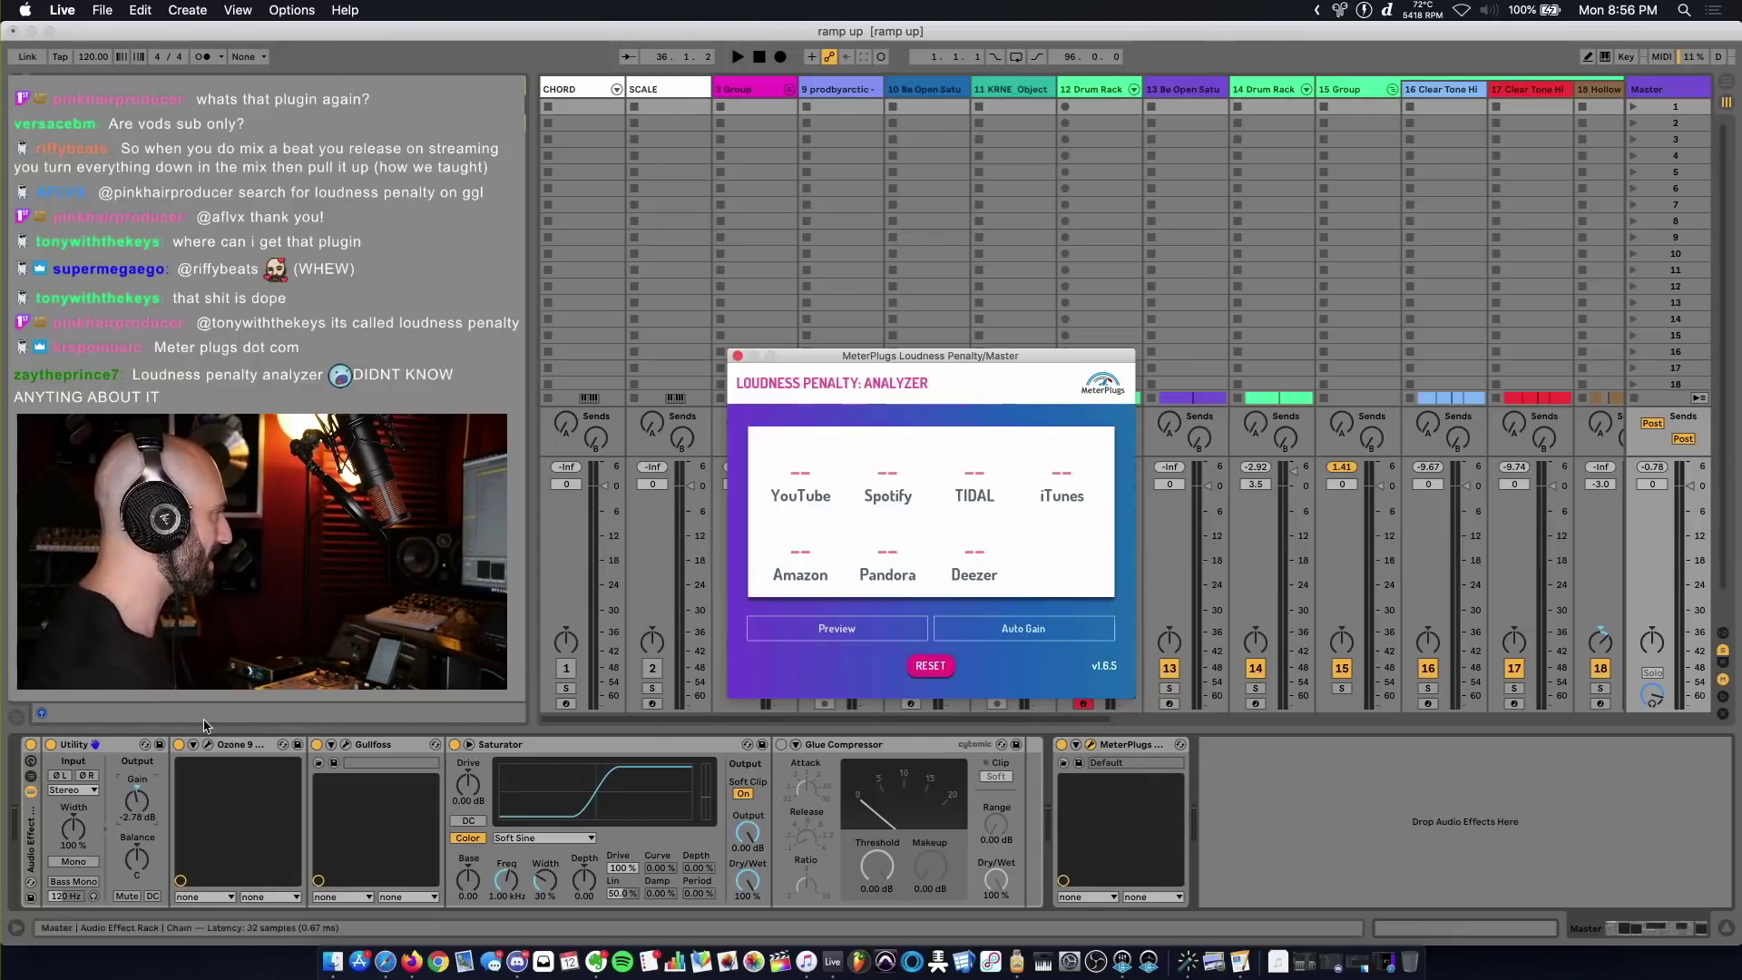
pyautogui.moveTo(68, 745); pyautogui.dragTo(27, 745)
pyautogui.press('space')
pyautogui.press('space')
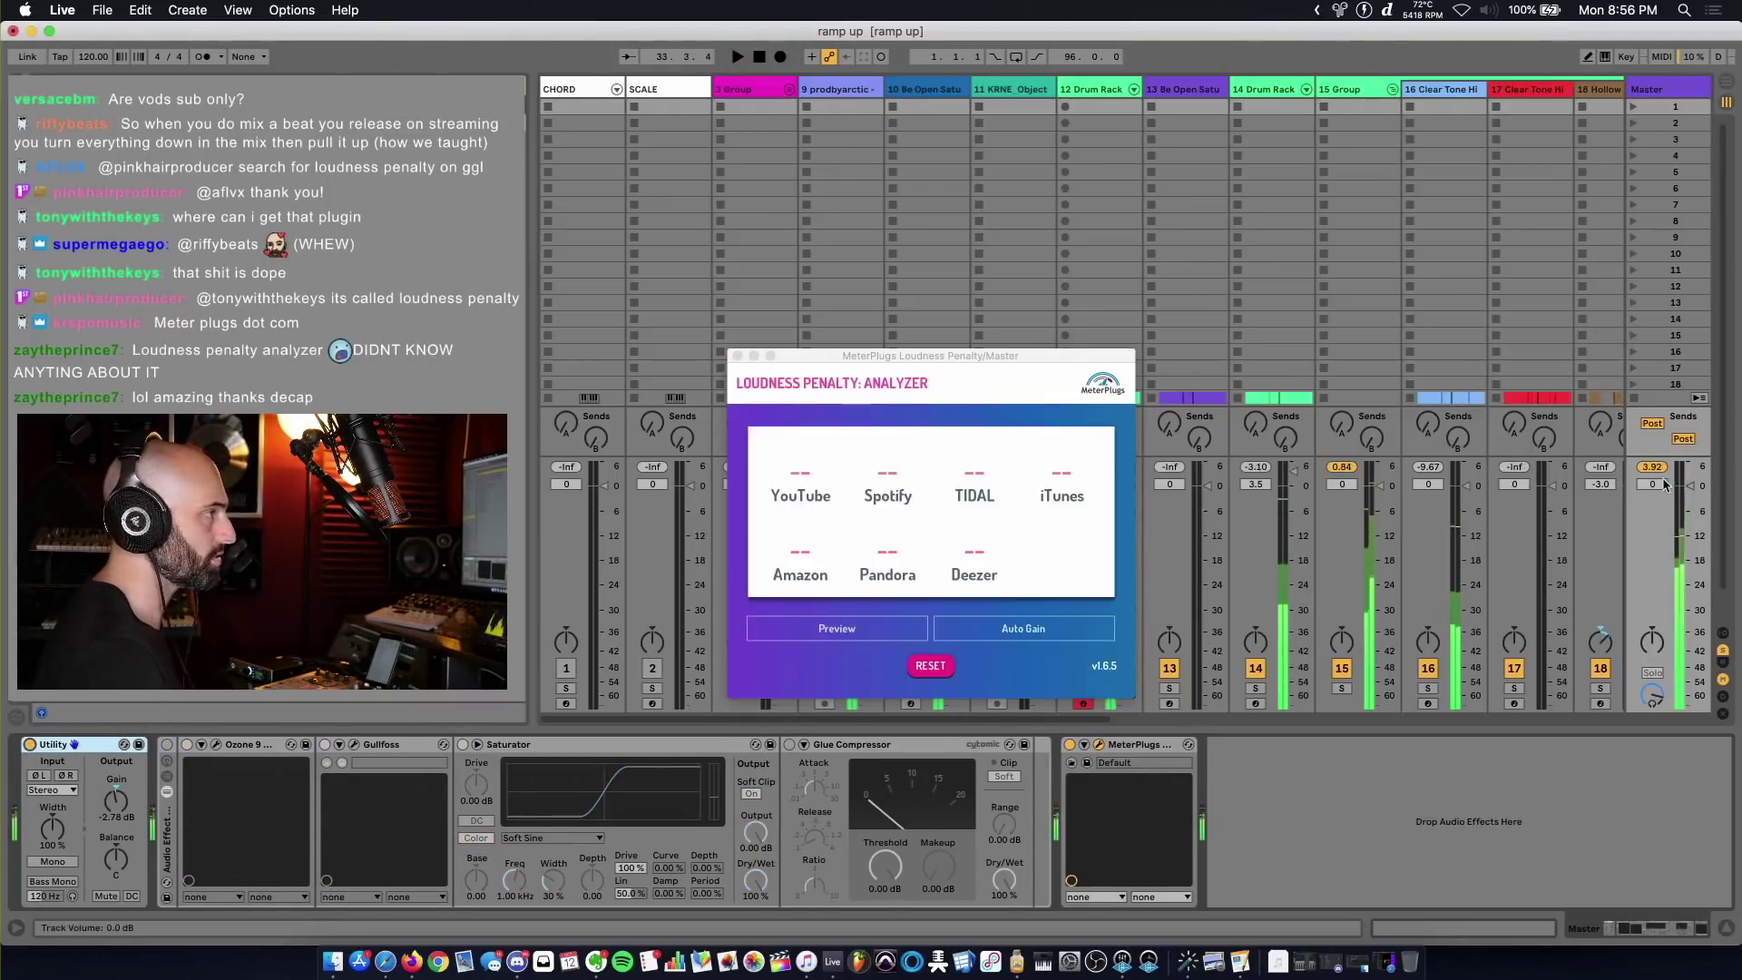
pyautogui.press('space')
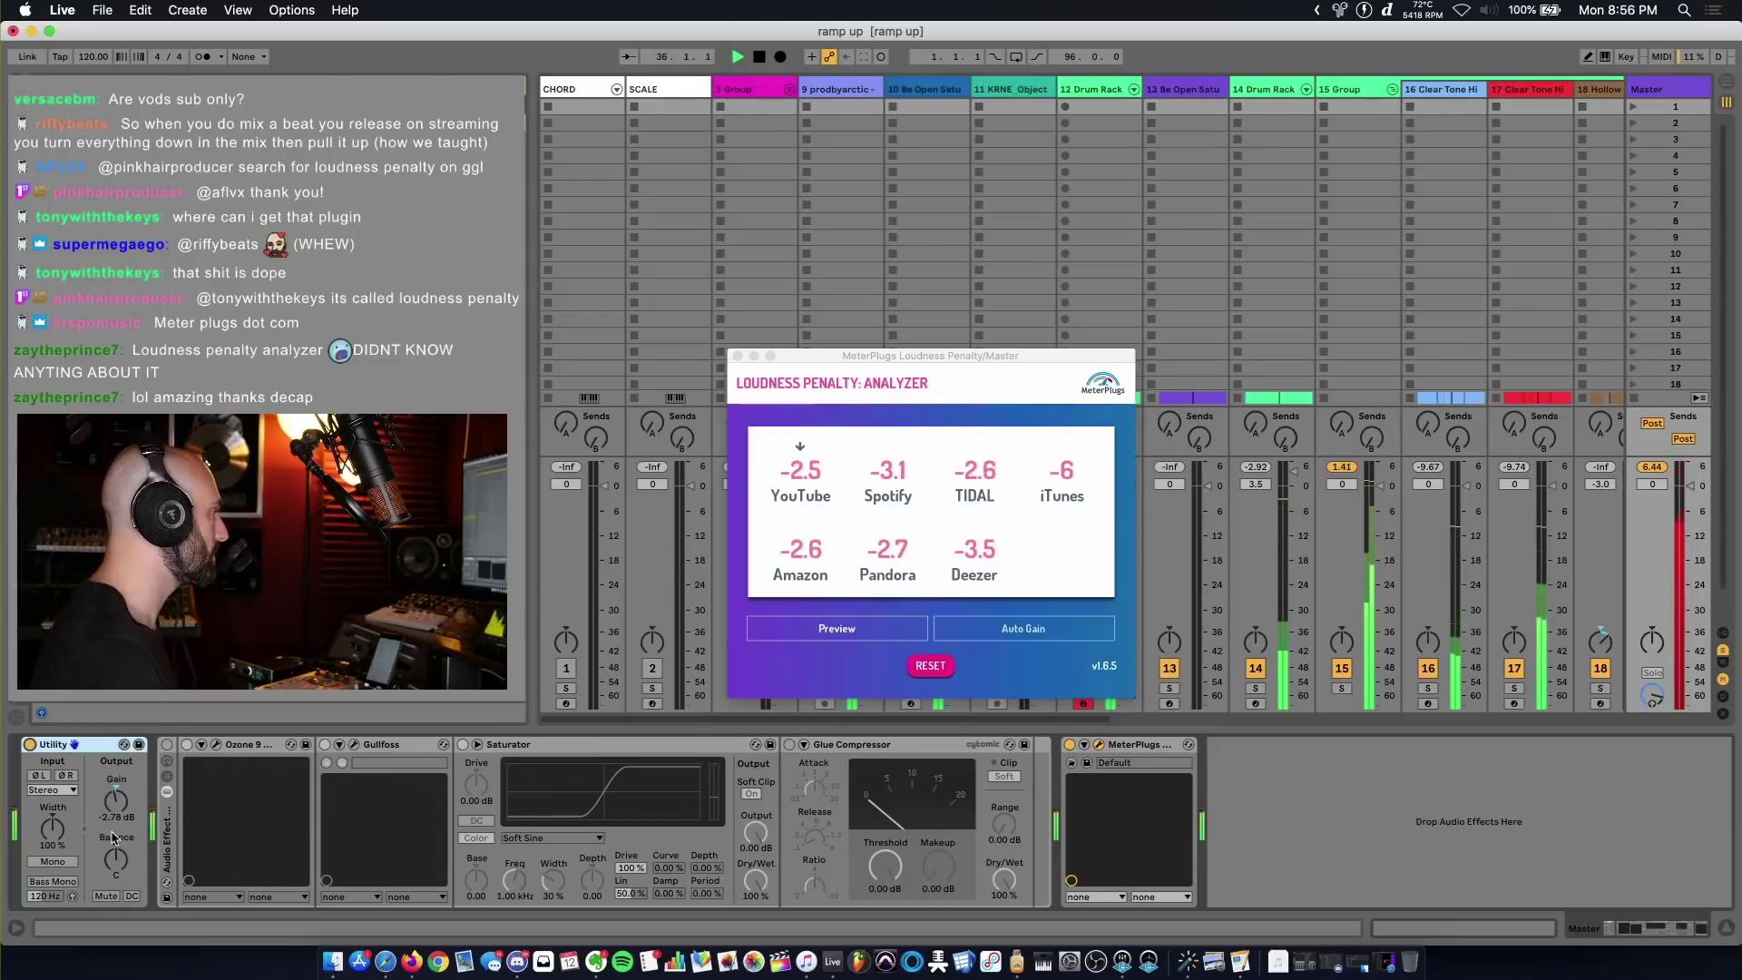
# Step: Re-enable the Audio Effect Rack and lower the Saturator drive to -1.14 dB
pyautogui.click(167, 789)
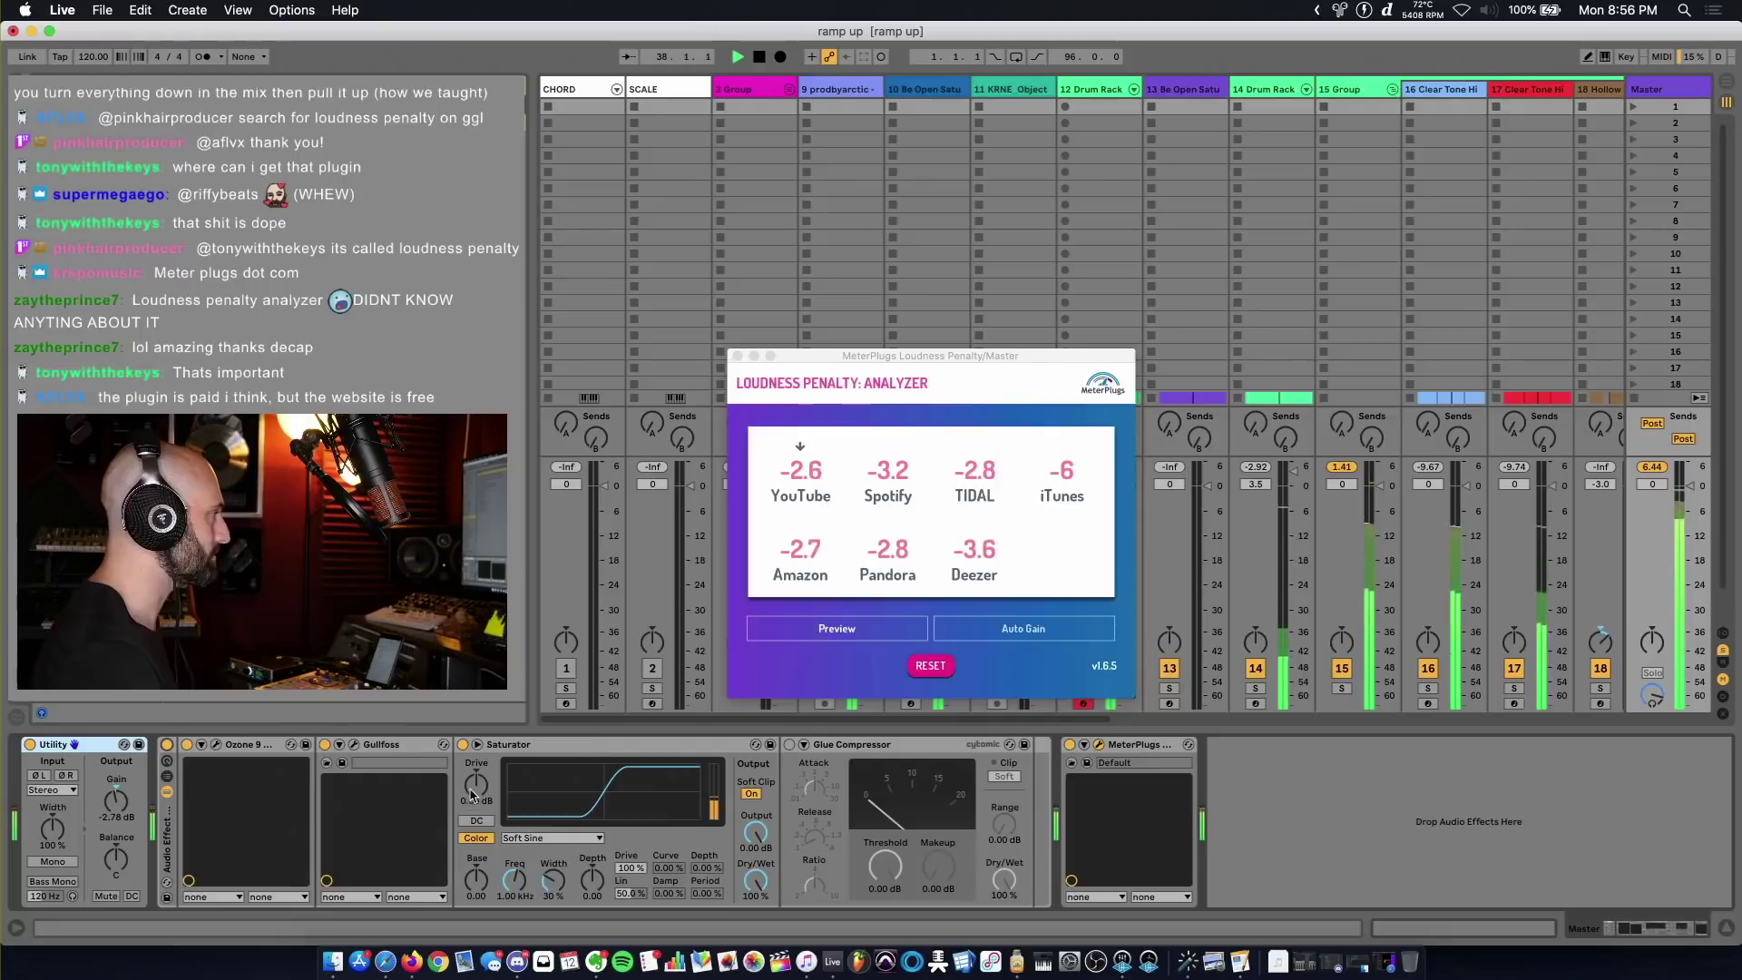
pyautogui.moveTo(471, 795); pyautogui.dragTo(475, 793)
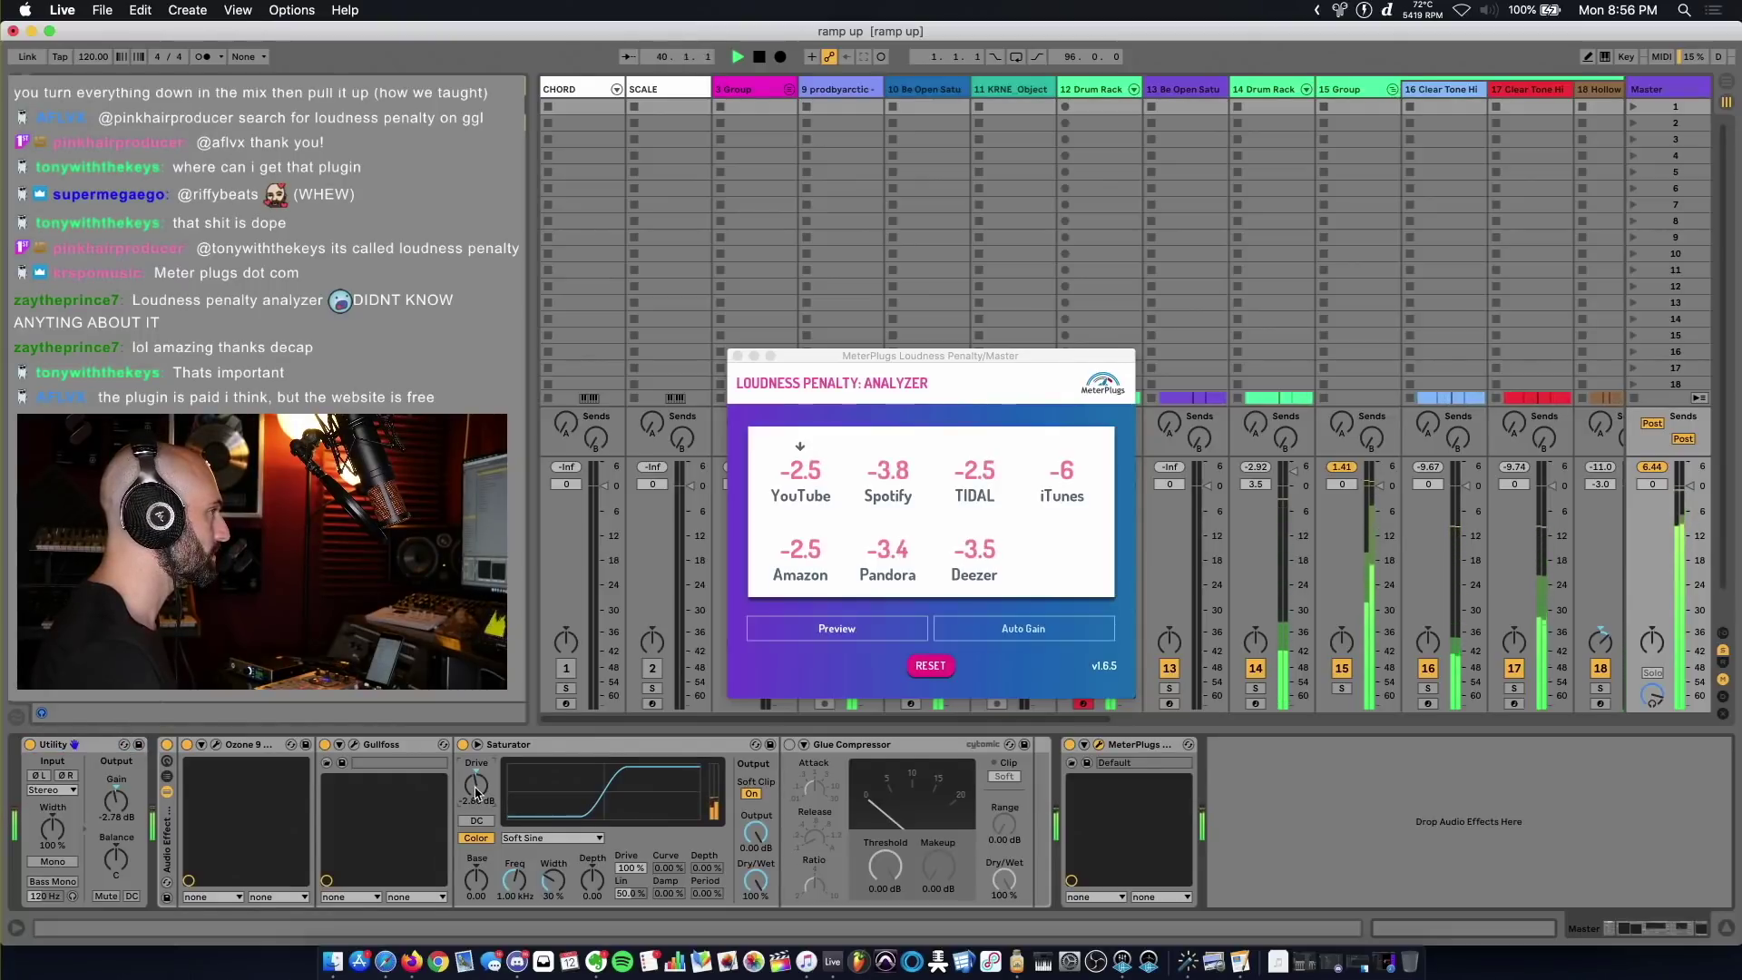
pyautogui.moveTo(476, 786); pyautogui.dragTo(475, 779)
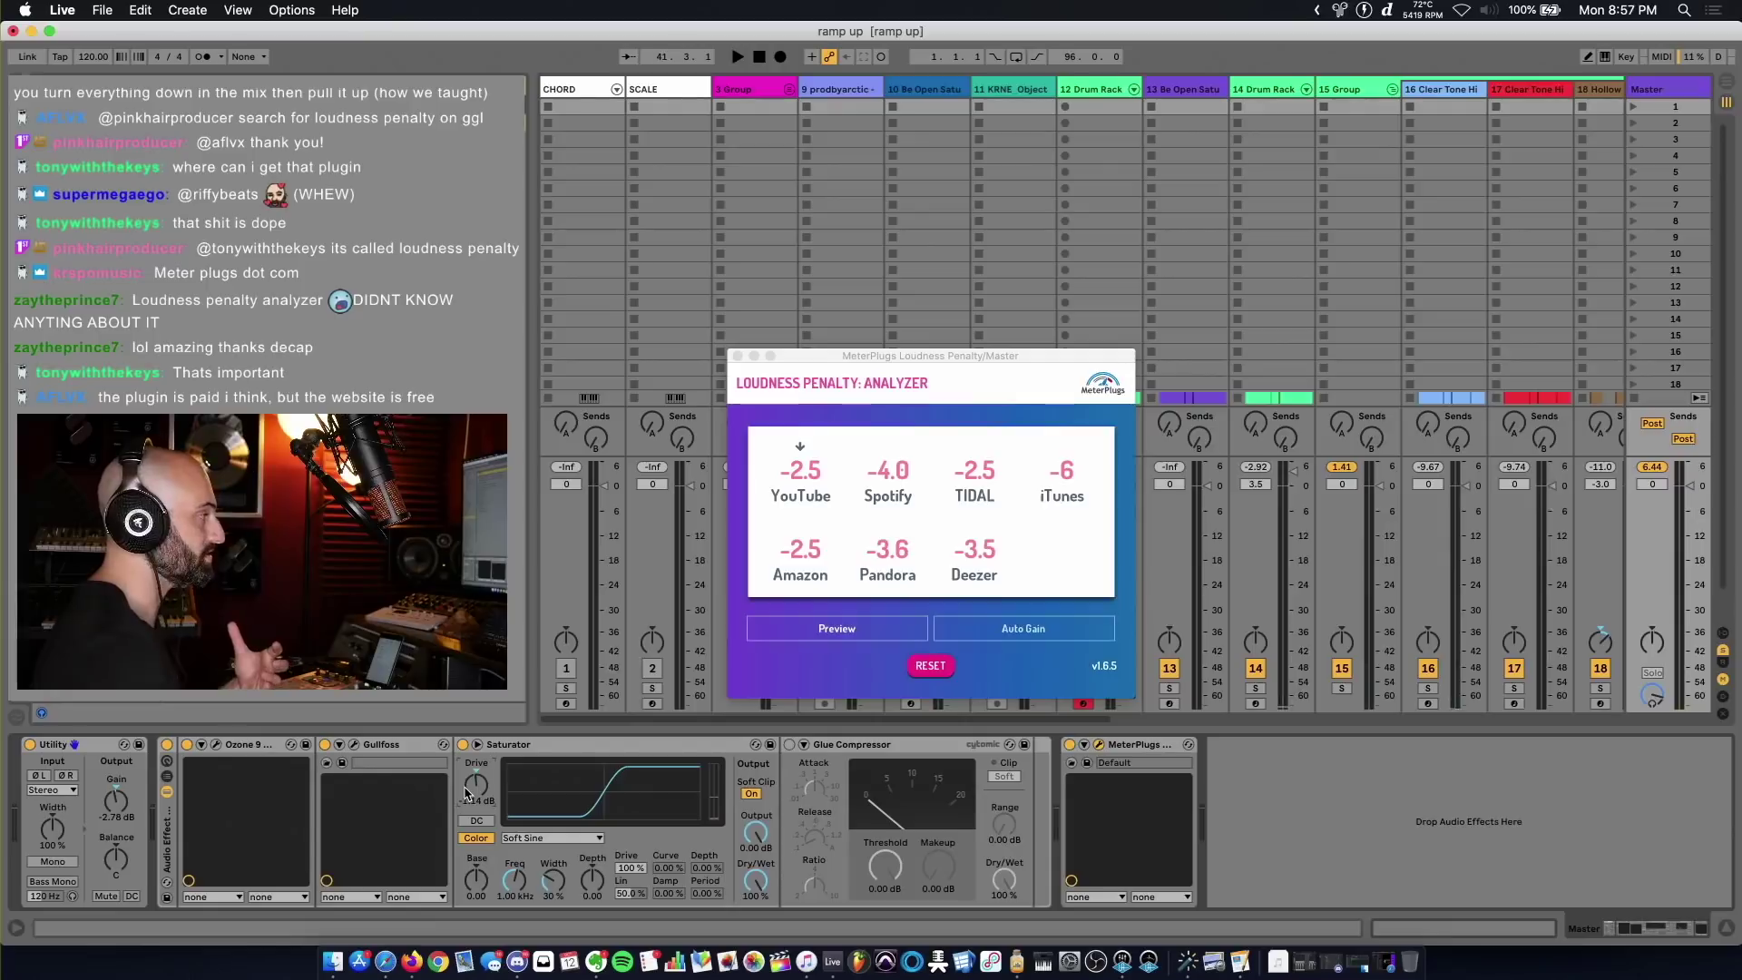
# Step: Reset the Loudness Penalty analyzer and play the track for a fresh measurement
pyautogui.moveTo(792, 659); pyautogui.dragTo(853, 657)
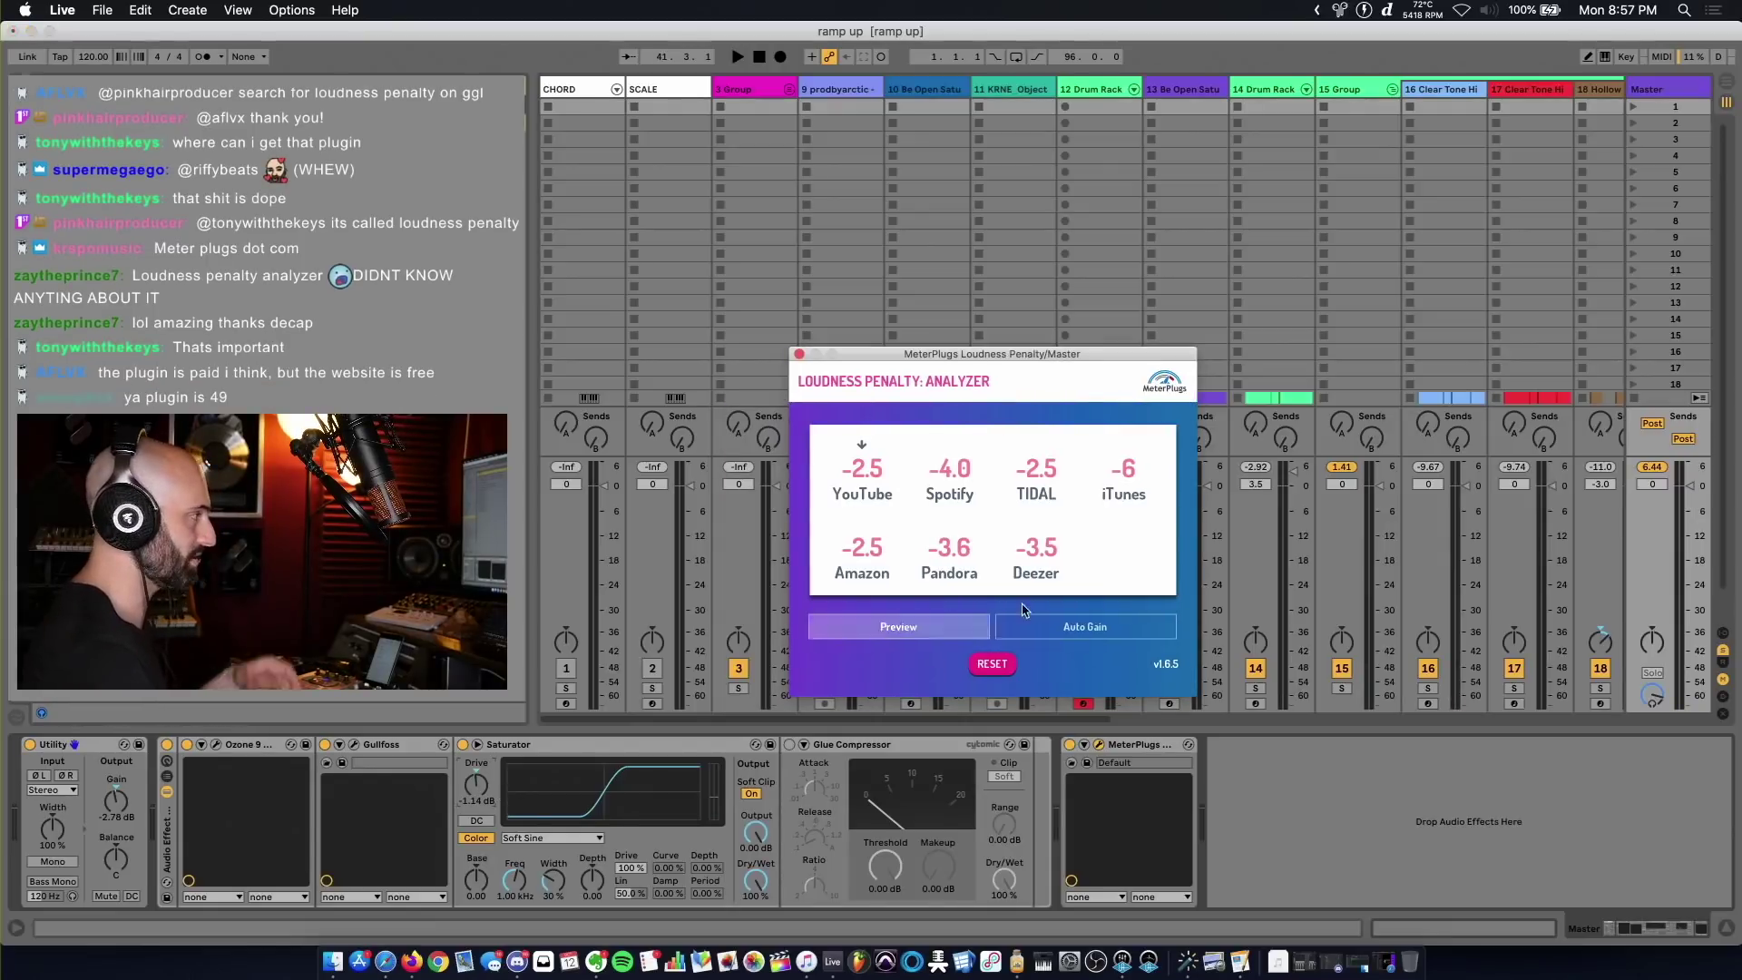
pyautogui.click(994, 665)
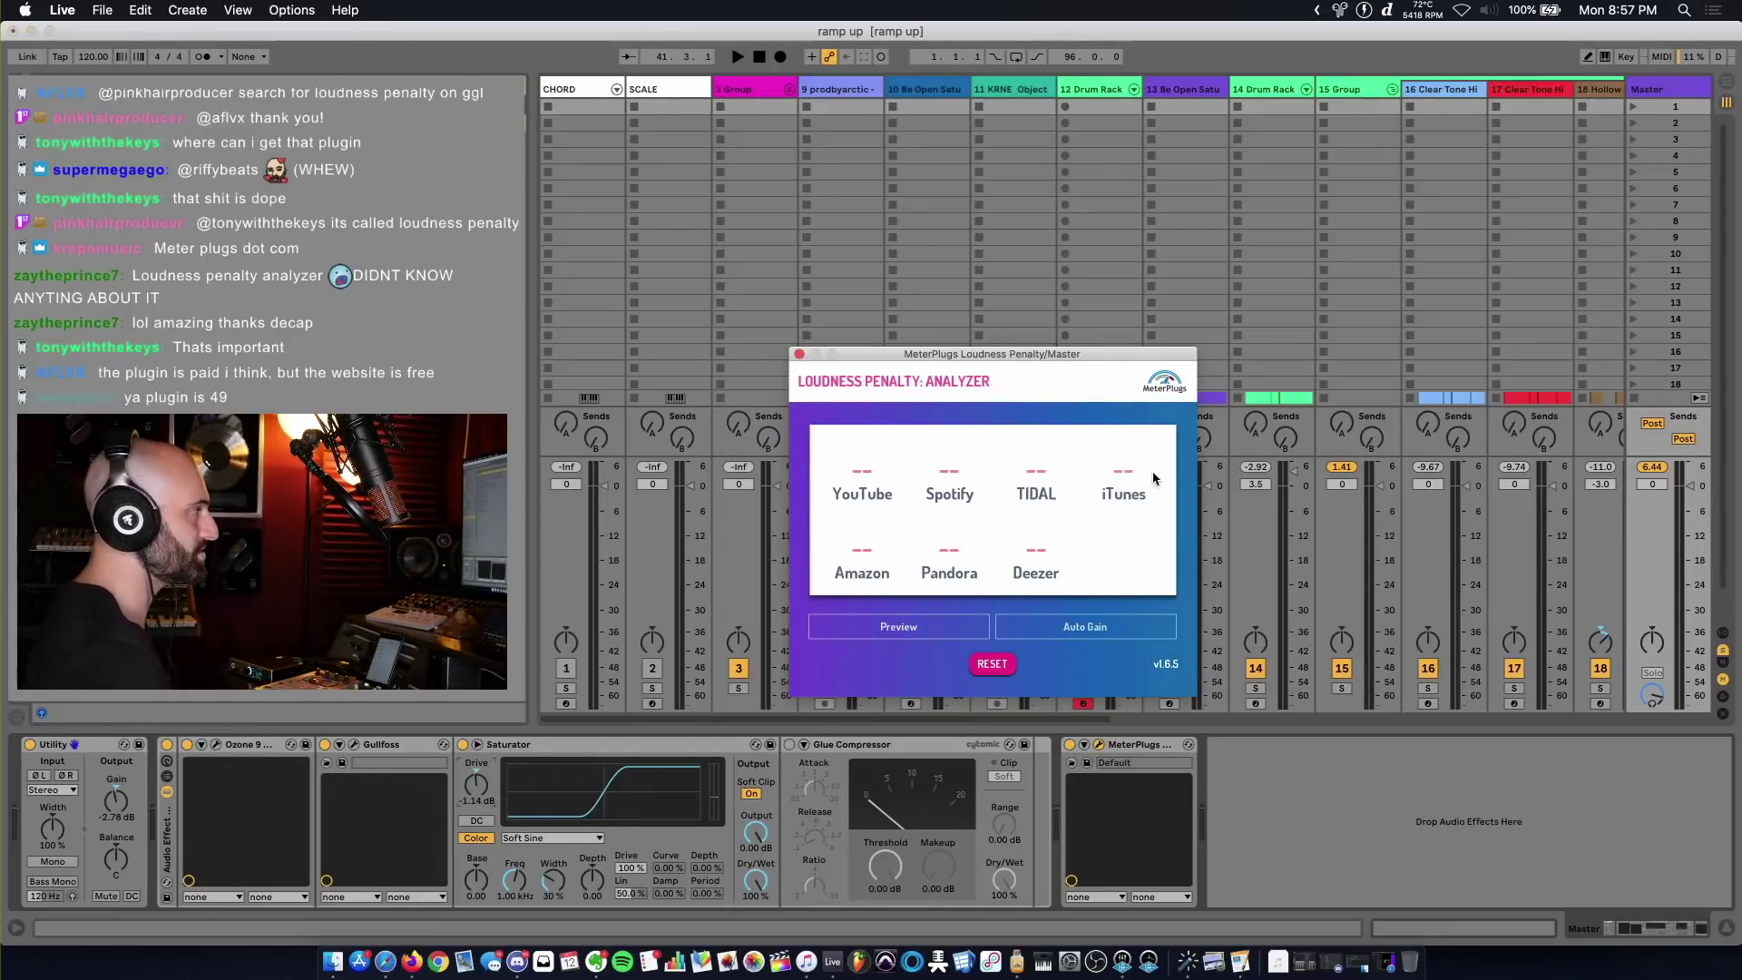
pyautogui.press('space')
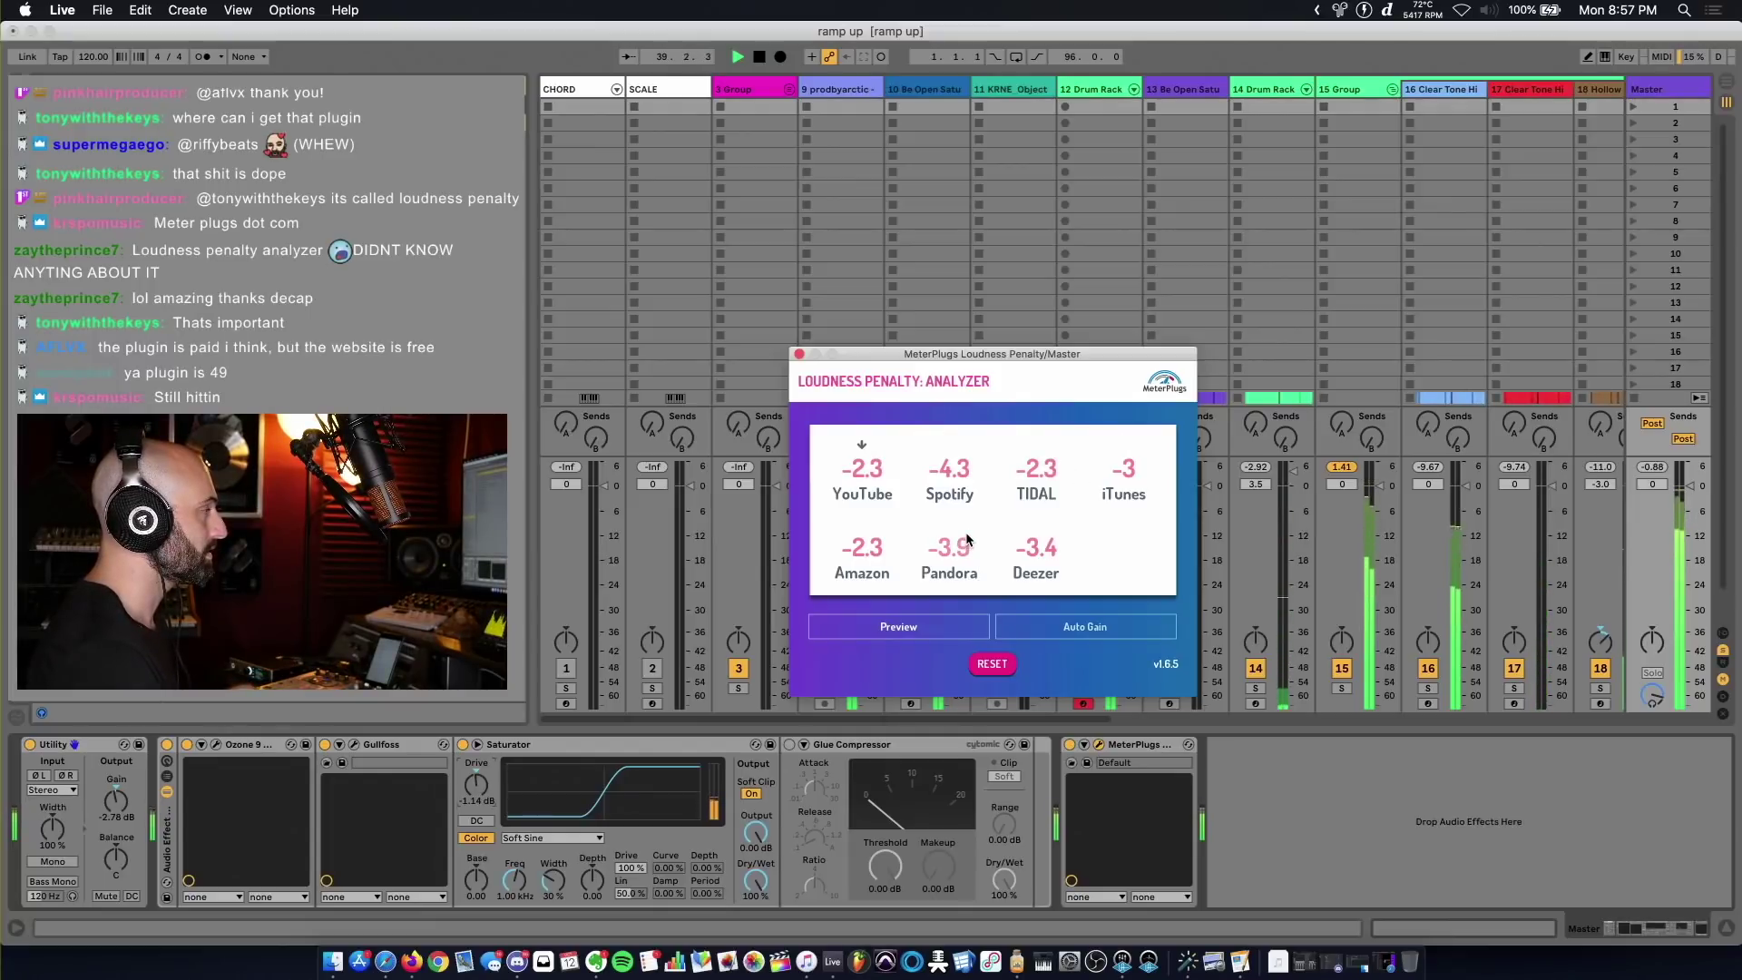
pyautogui.press('space')
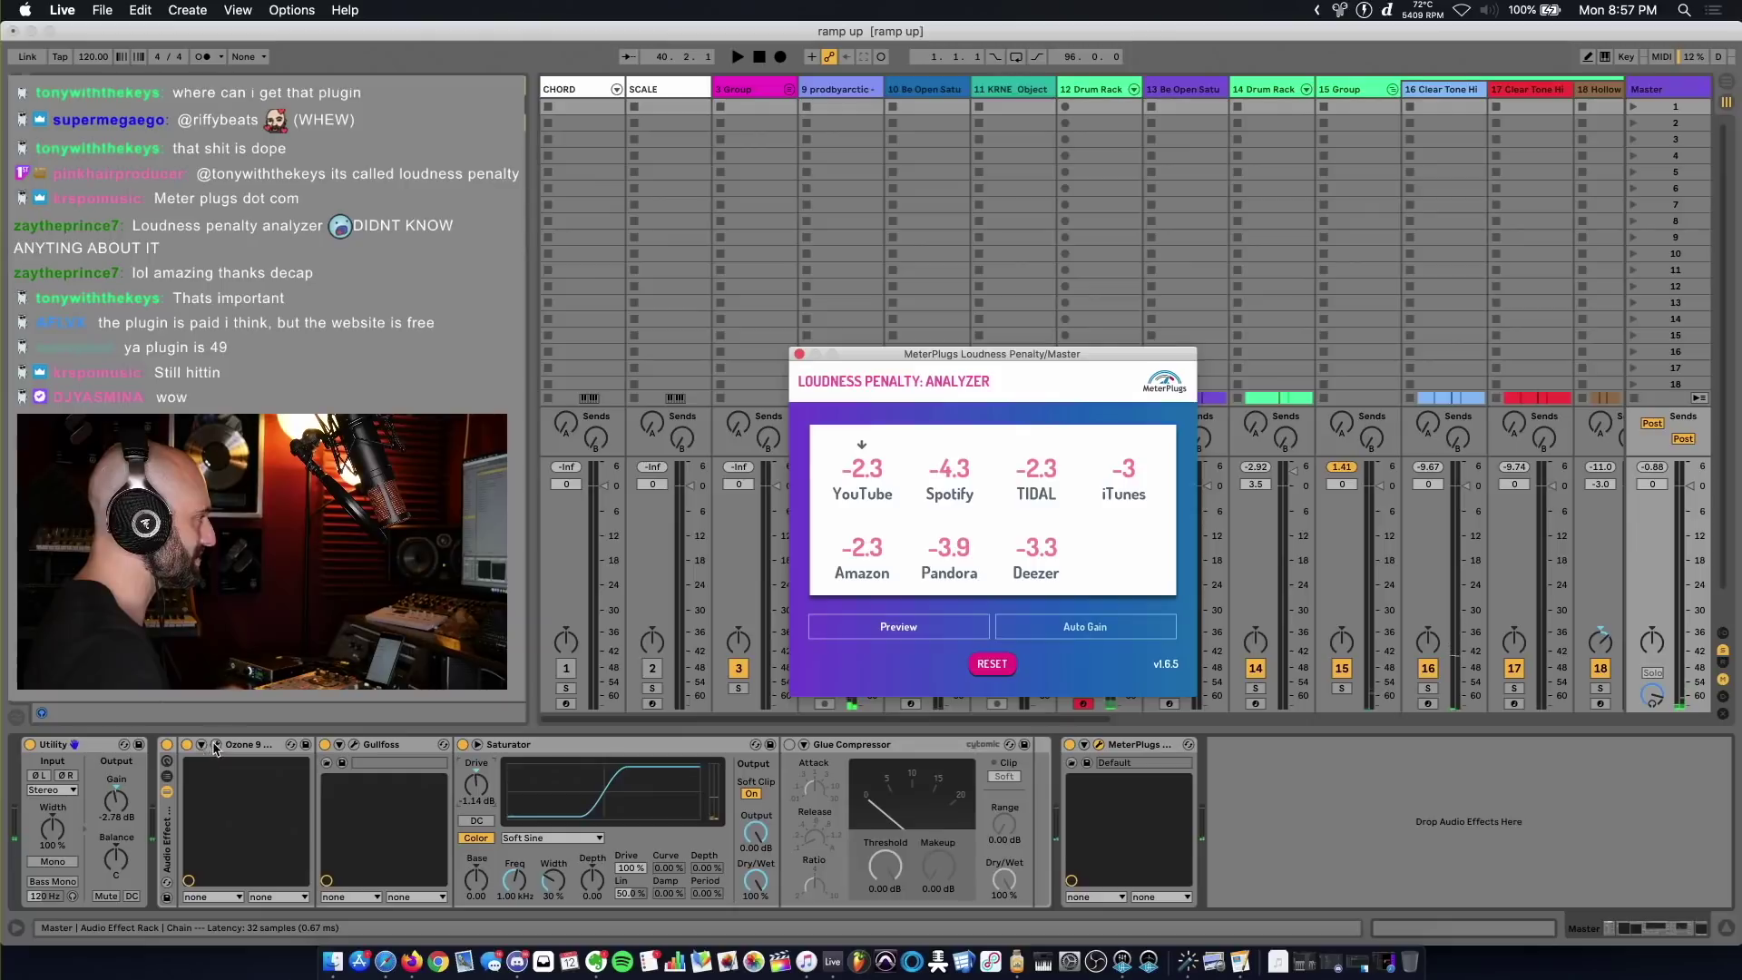
# Step: Move the Glue Compressor before the Saturator and switch its Soft clip off
pyautogui.click(188, 751)
pyautogui.press('space')
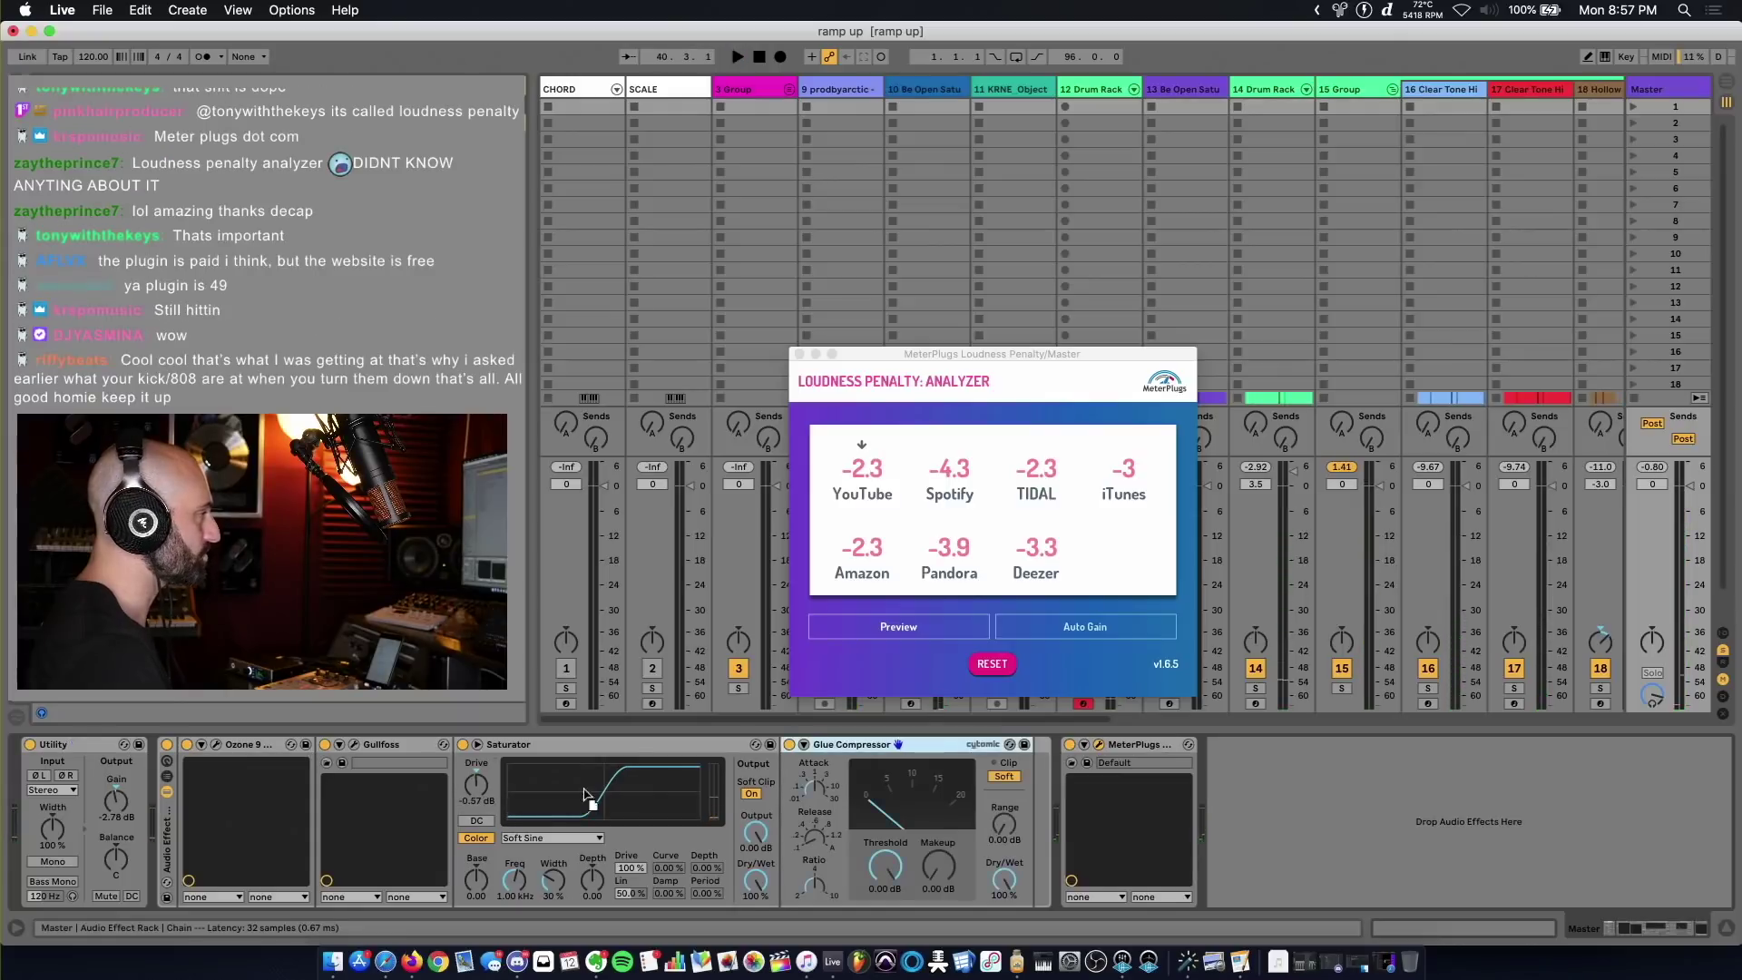
pyautogui.moveTo(585, 796); pyautogui.dragTo(558, 894)
pyautogui.click(681, 776)
pyautogui.press('space')
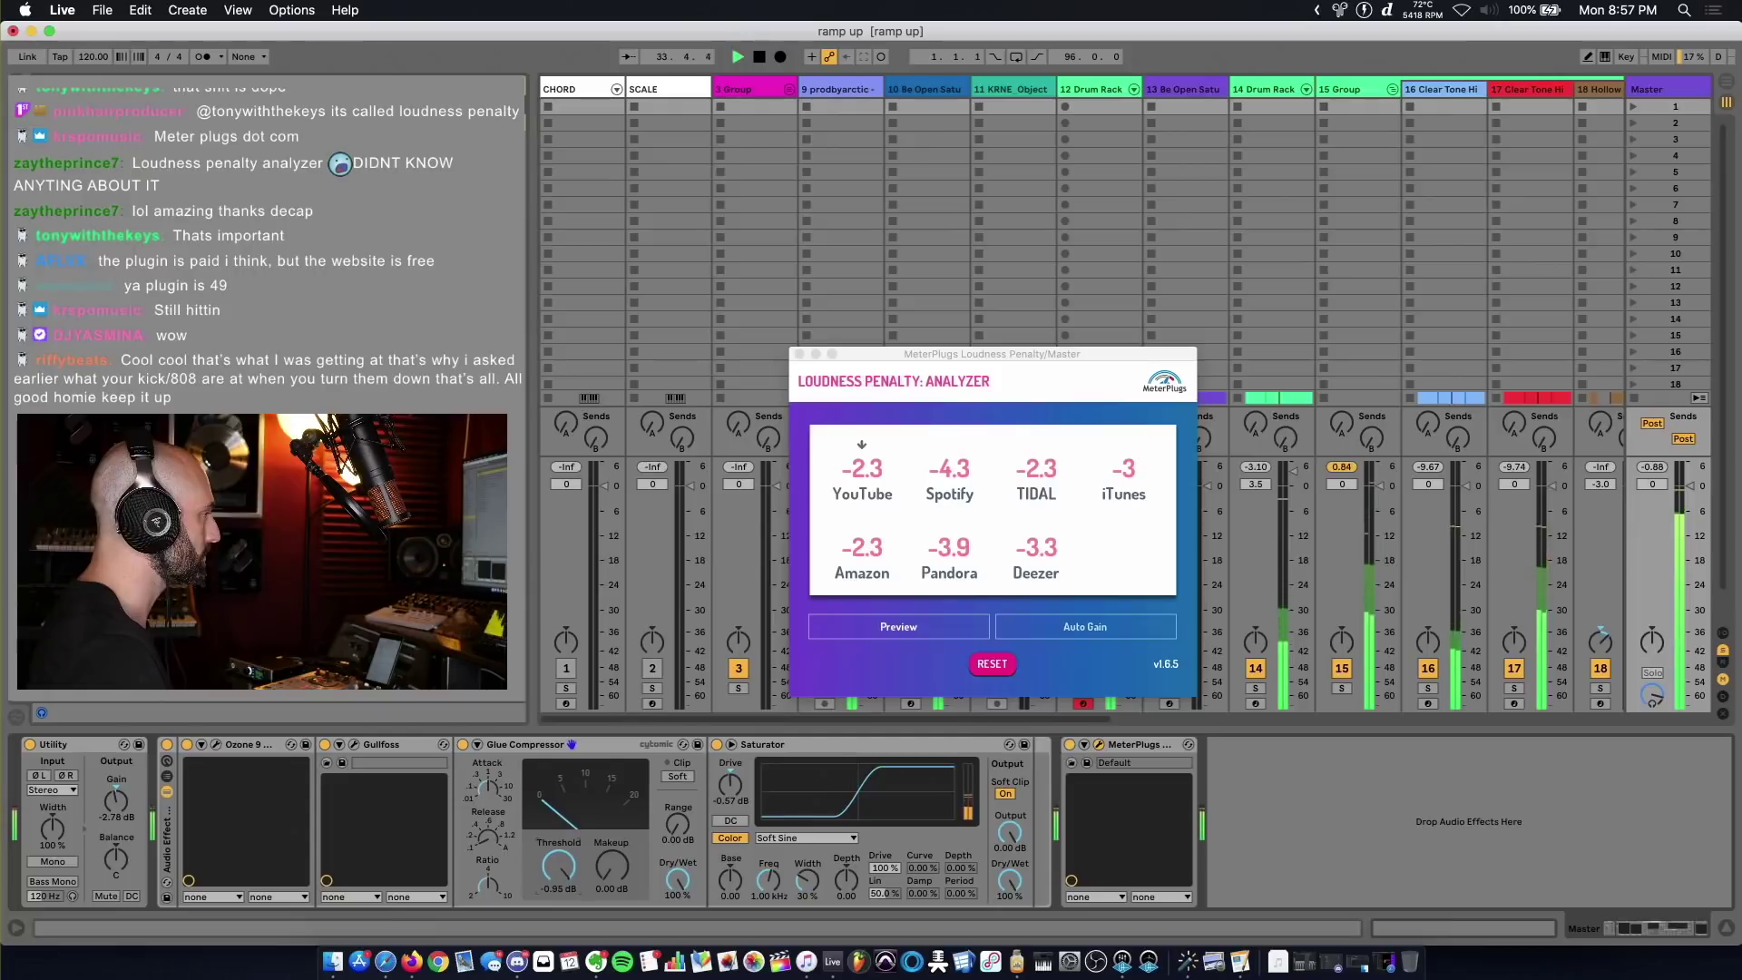